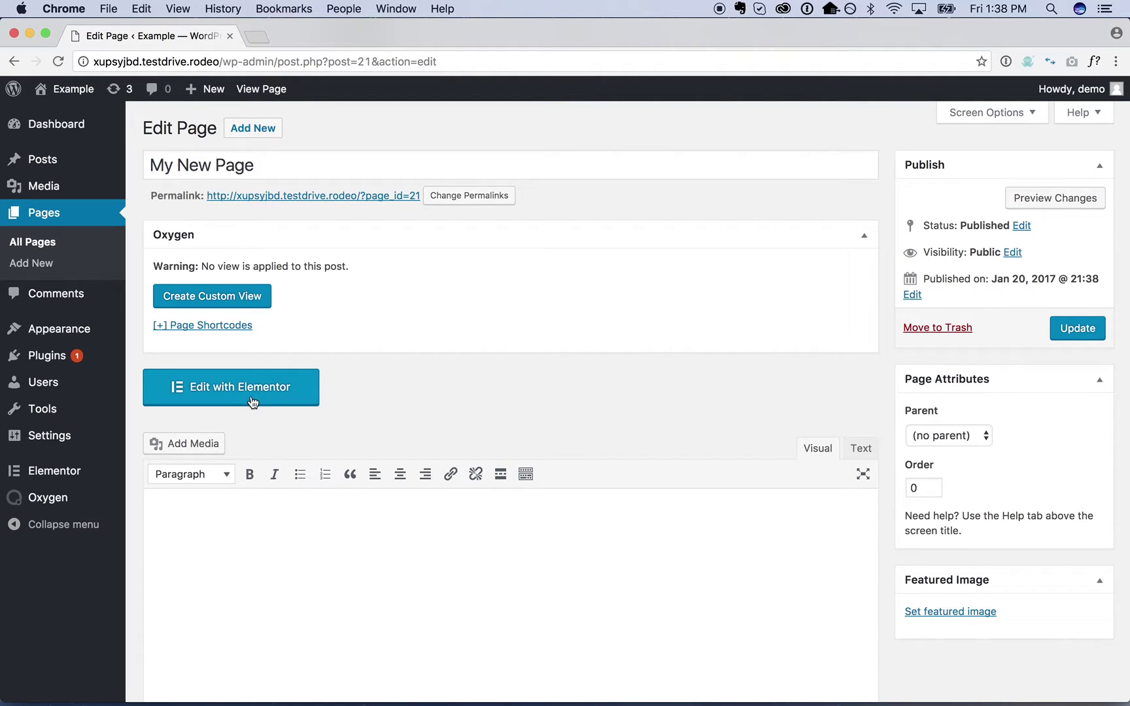
Step: Create a custom Oxygen view for My New Page and bring up the element list
click(219, 306)
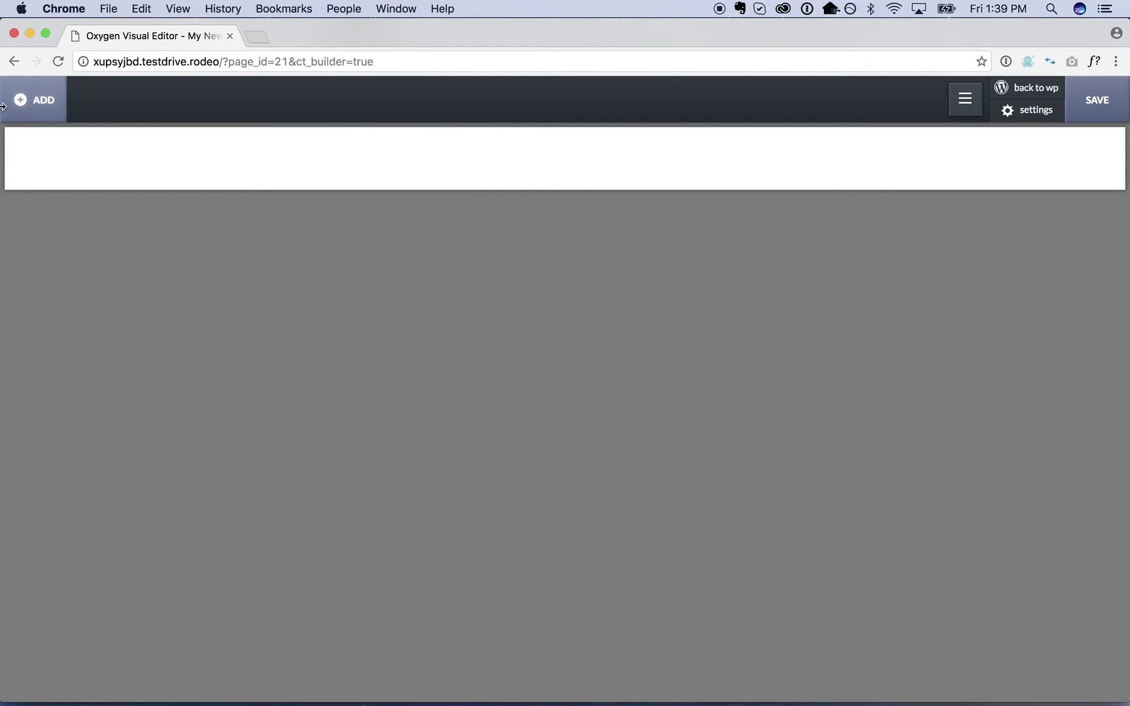
click(22, 101)
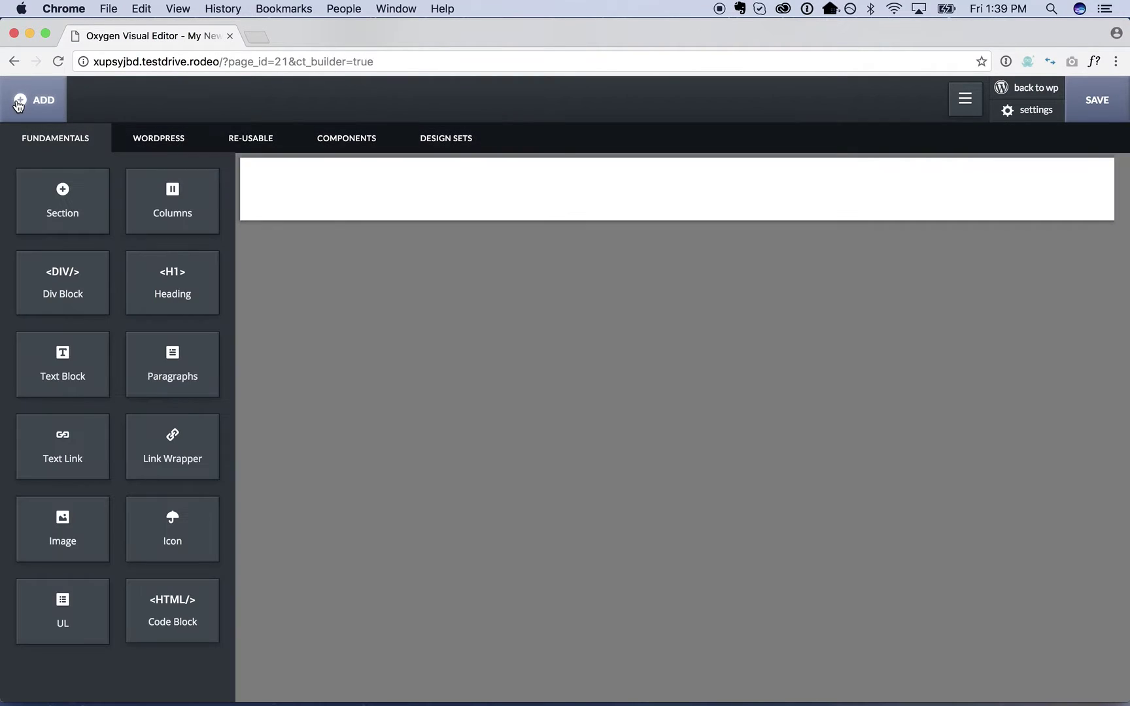
Step: Add a light grey section holding a 'My Logo' heading in Bree Serif
click(70, 224)
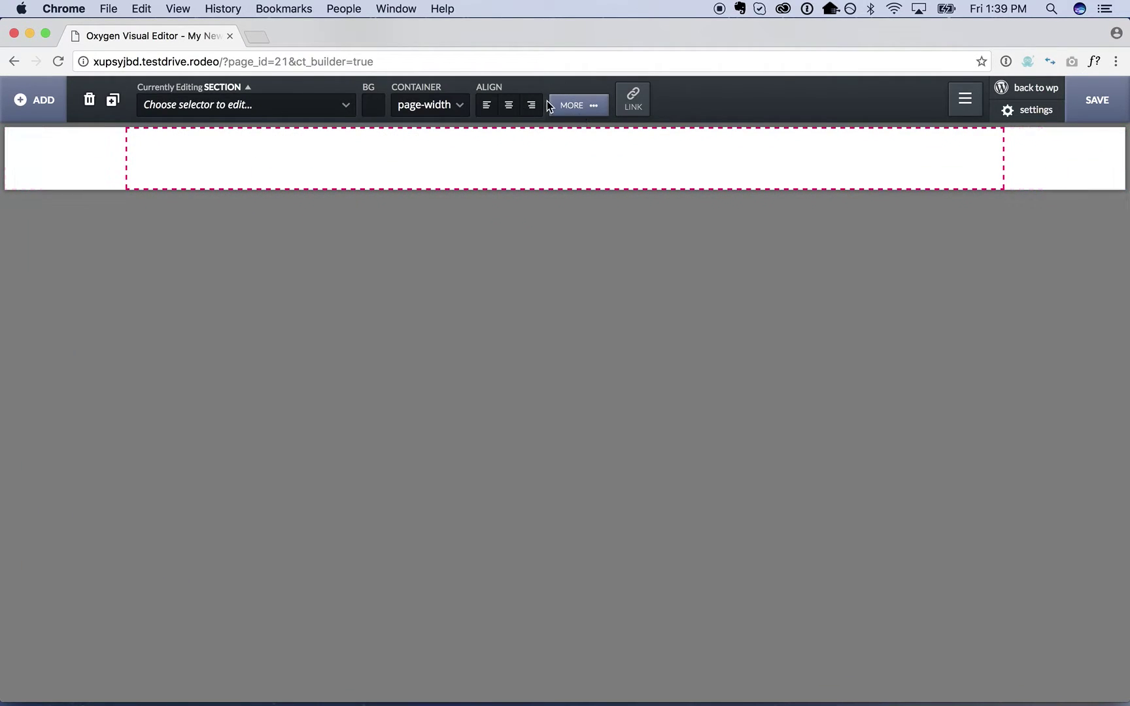
click(376, 108)
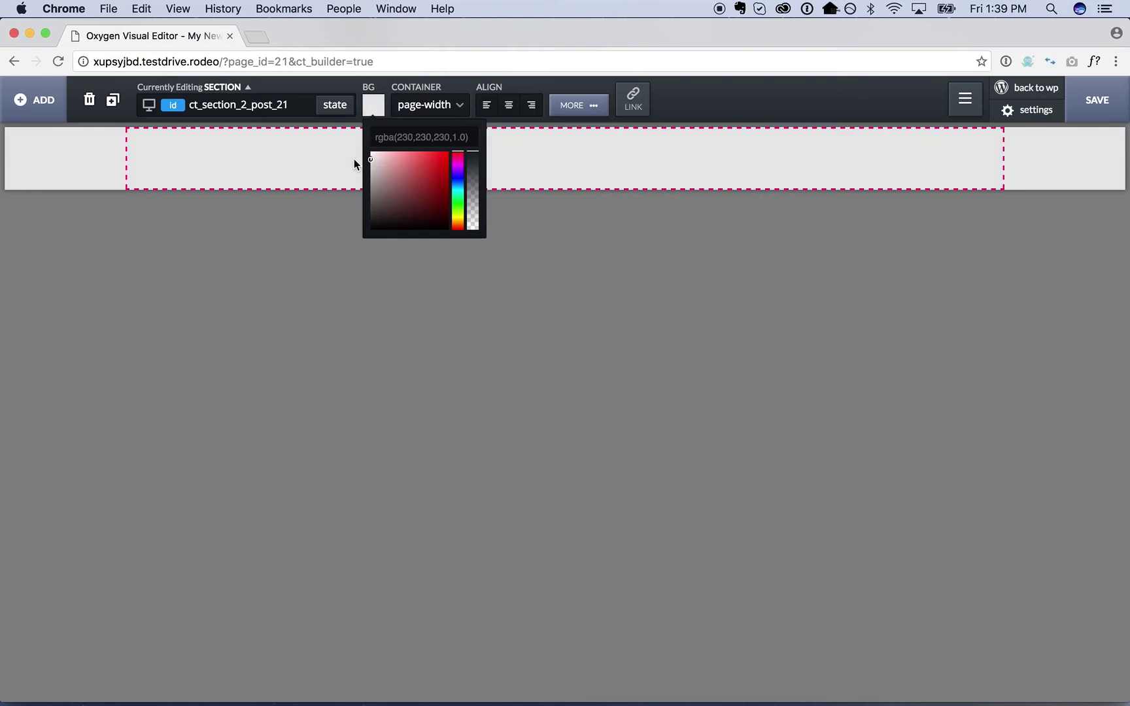
click(31, 105)
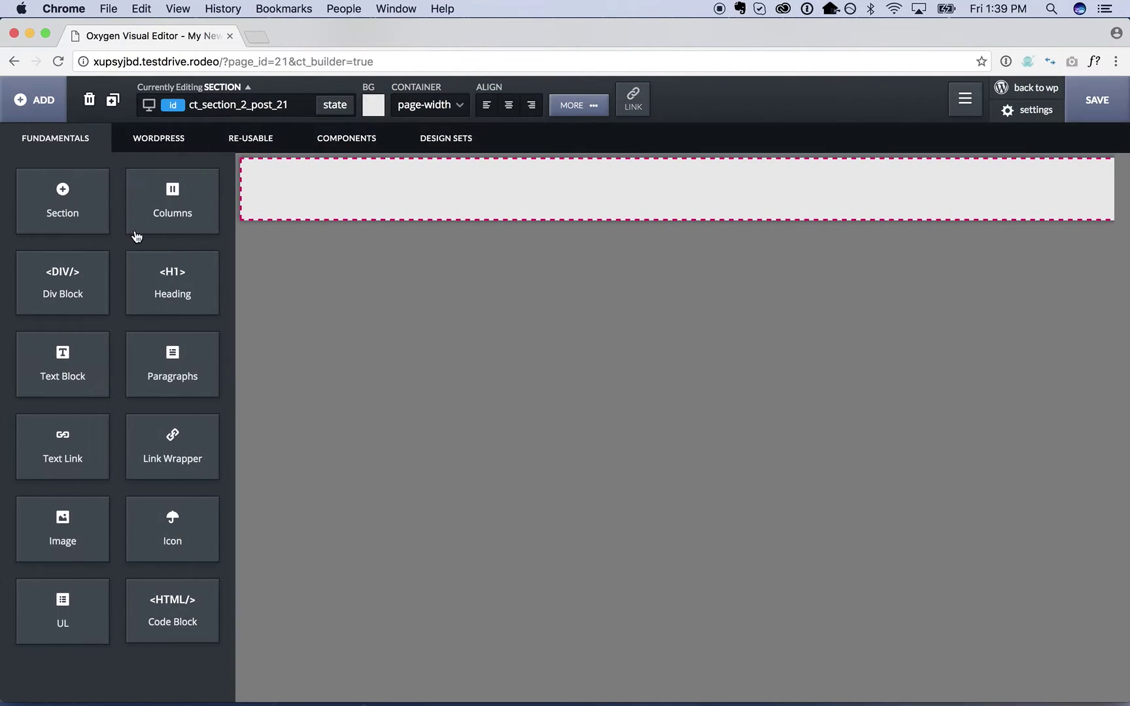
click(154, 259)
key(super+a)
text(My Logo)
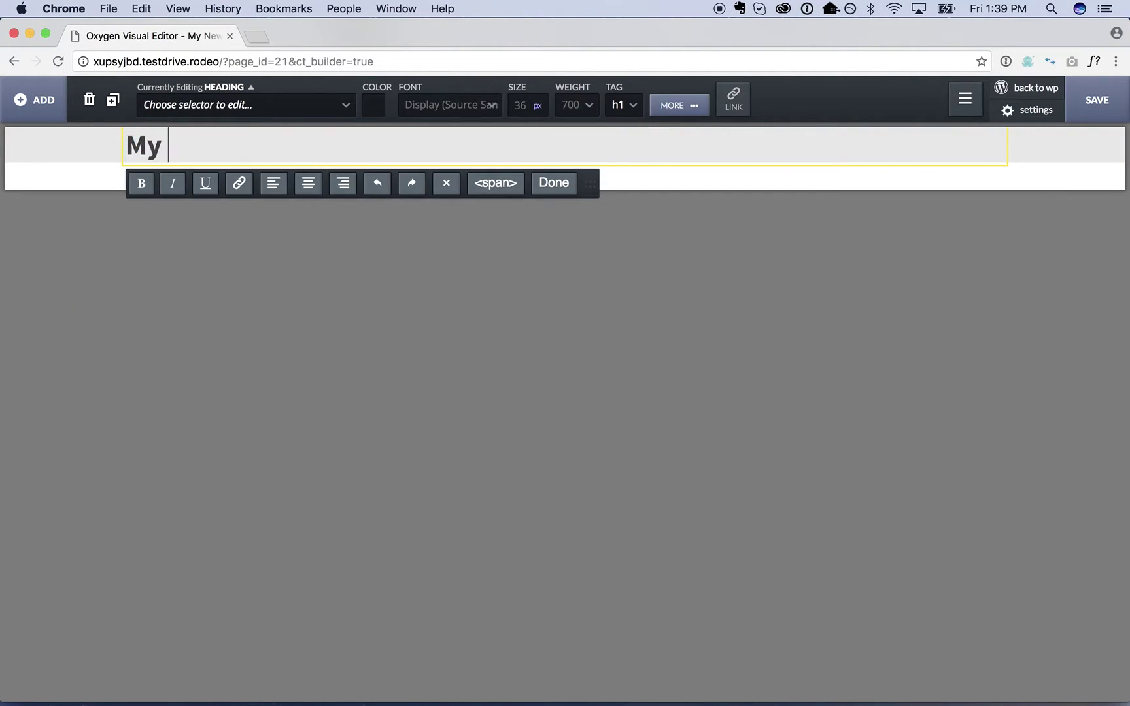
click(472, 105)
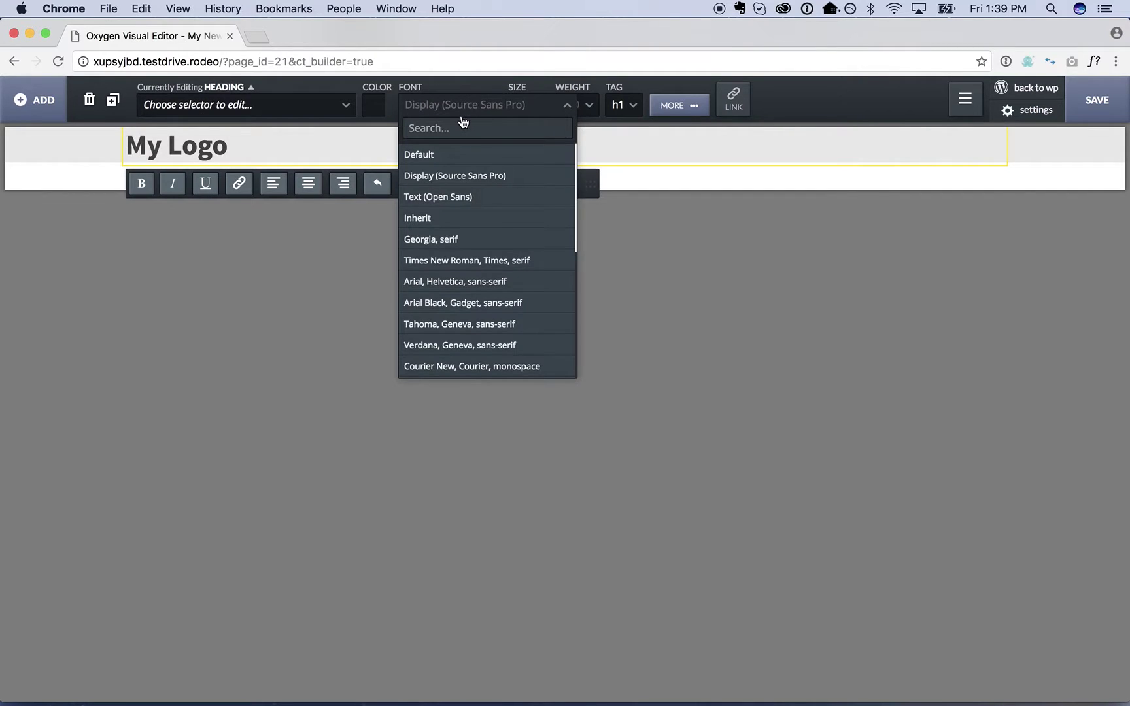
text(bree)
click(442, 220)
Step: Give the section 20 px container padding on all sides
click(53, 139)
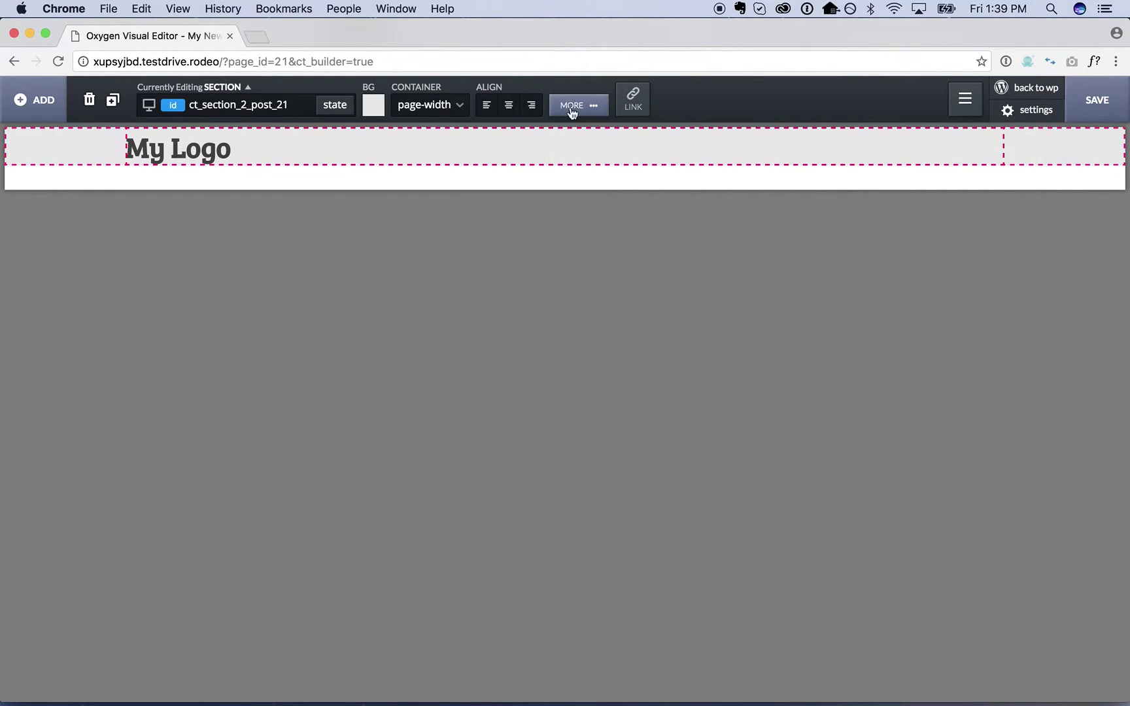
click(579, 106)
click(61, 168)
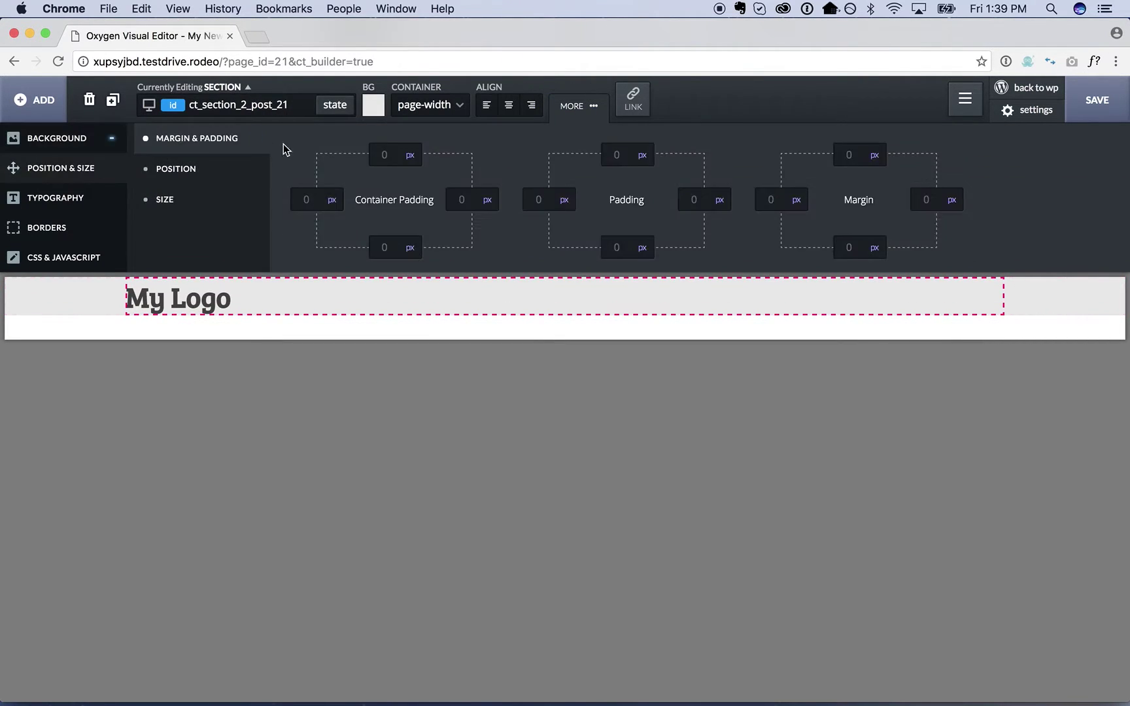
click(385, 155)
text(20)
click(466, 169)
click(401, 286)
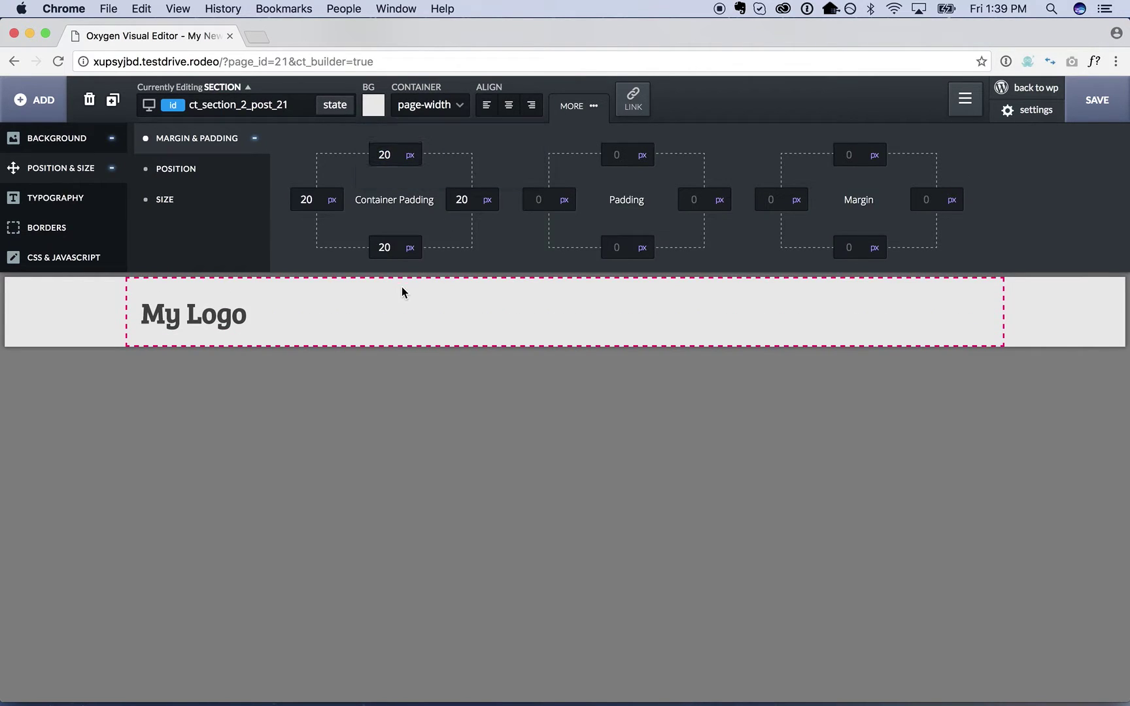
click(265, 317)
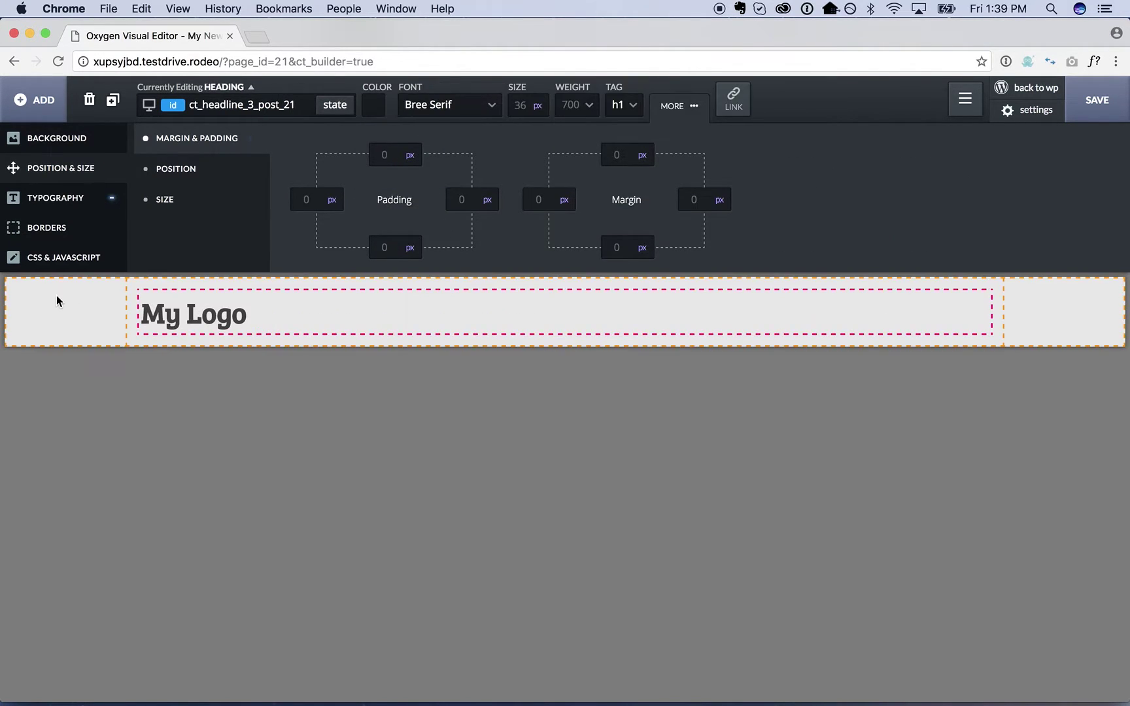
click(57, 295)
click(44, 103)
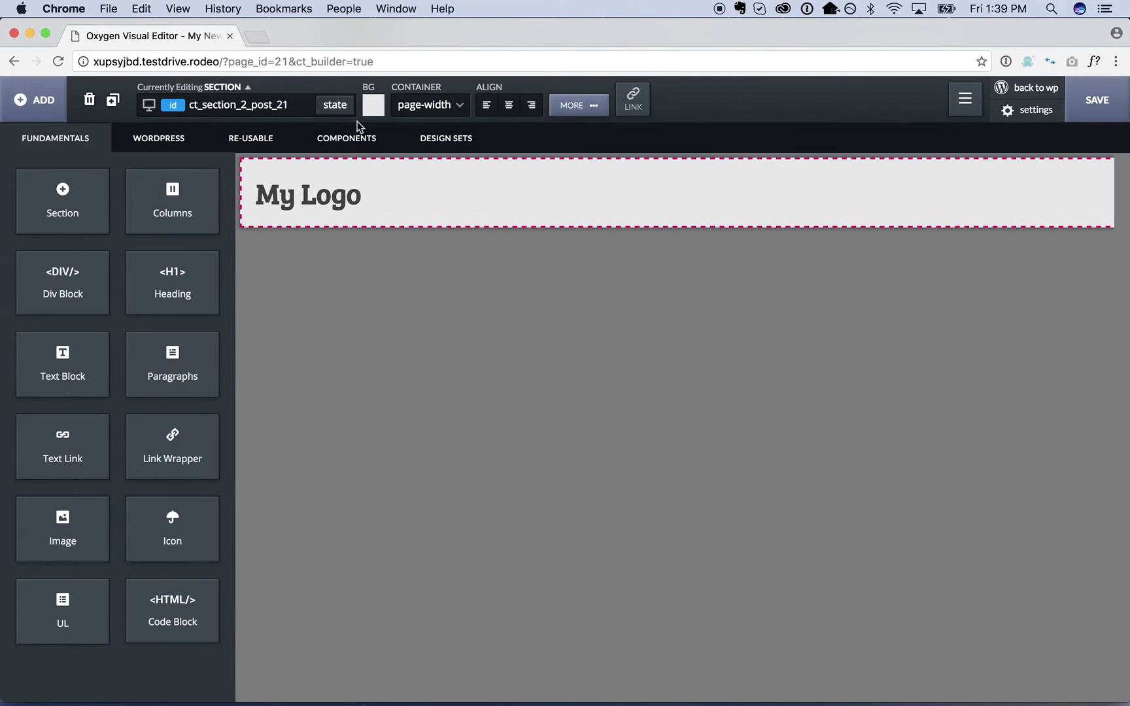
Step: Add the Header - Standard component and delete the My Logo section
click(367, 138)
click(129, 211)
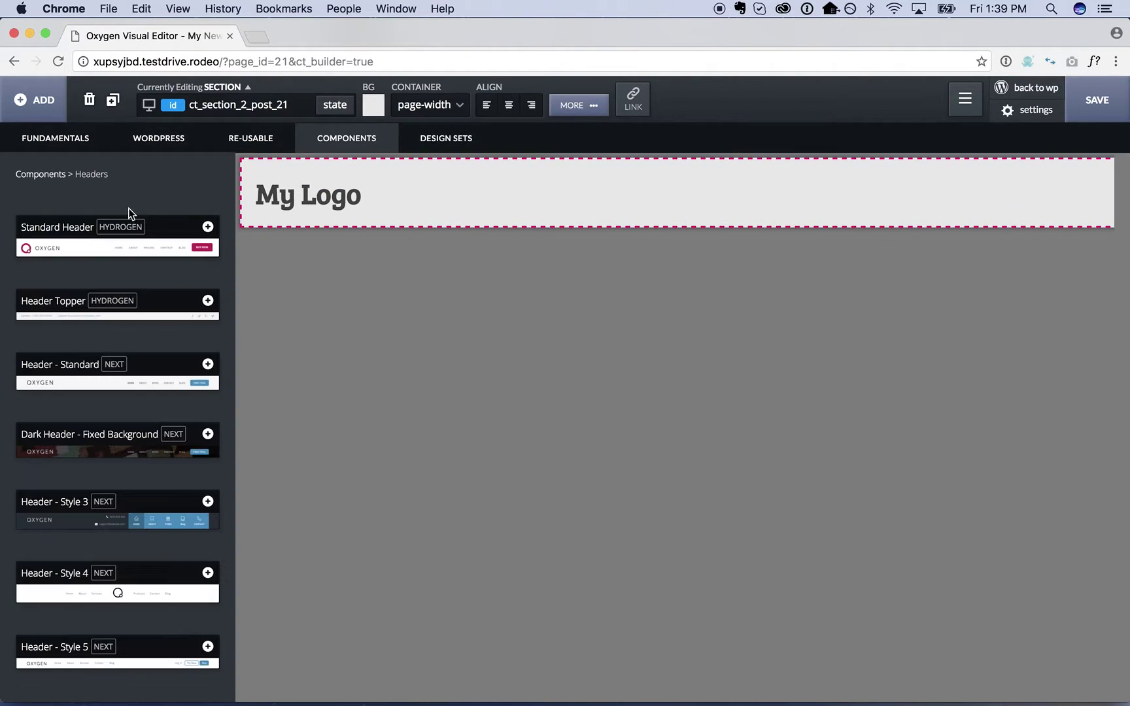
click(158, 381)
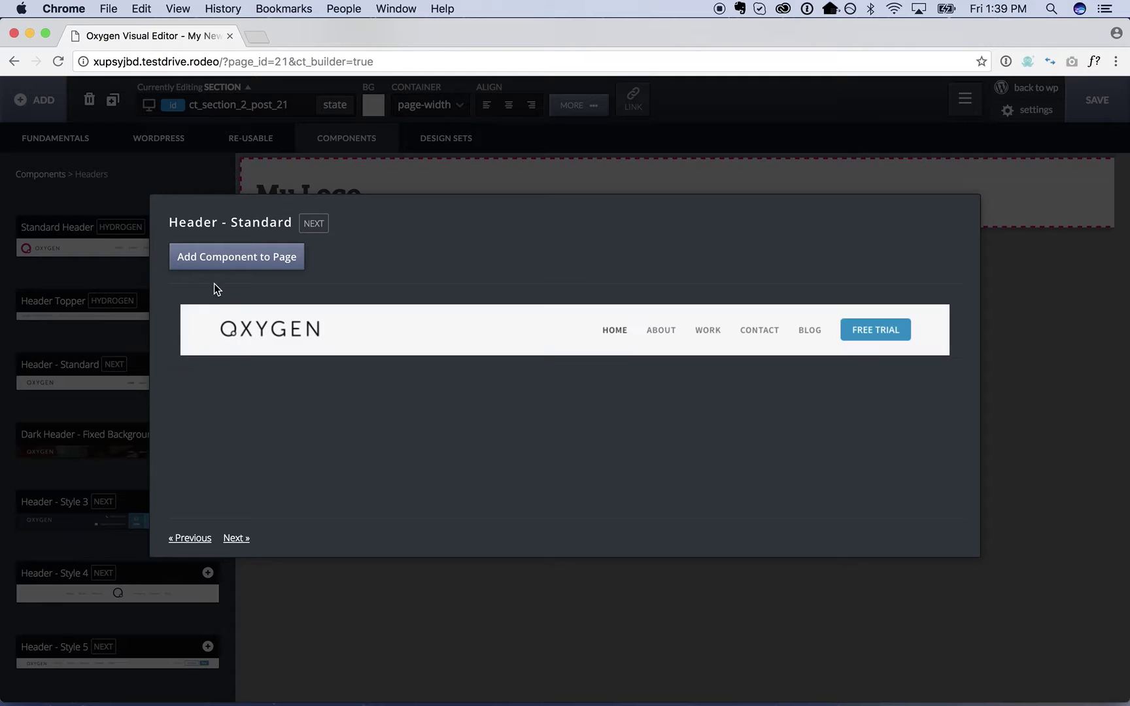
click(226, 259)
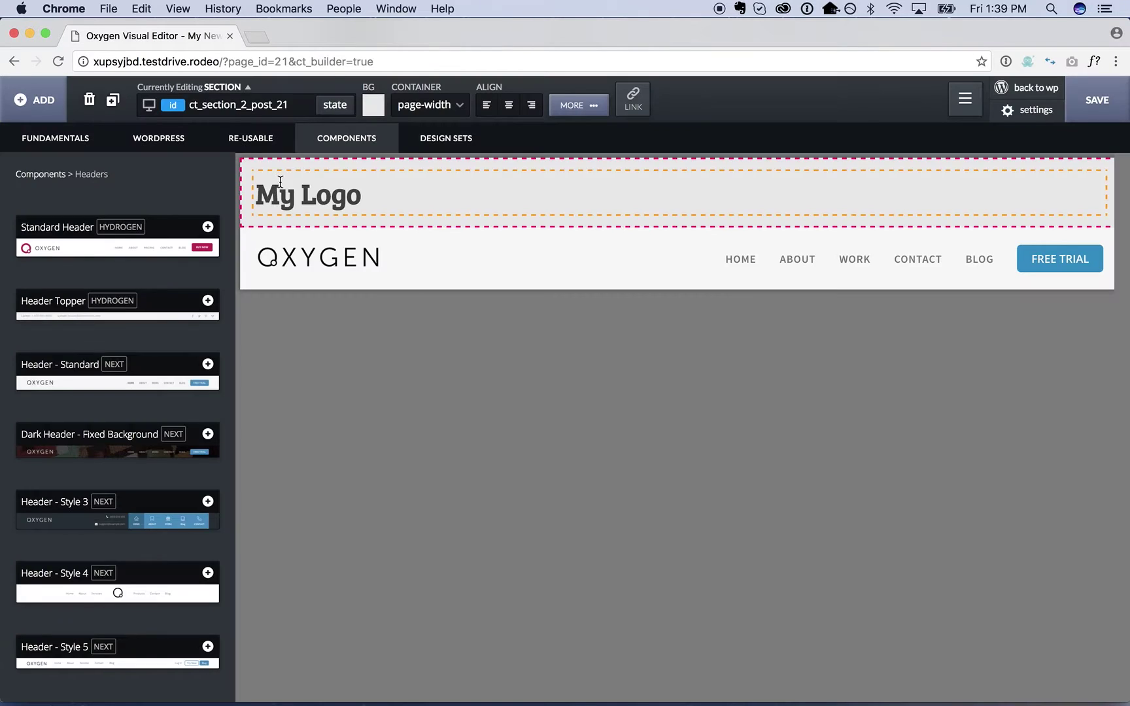
click(89, 99)
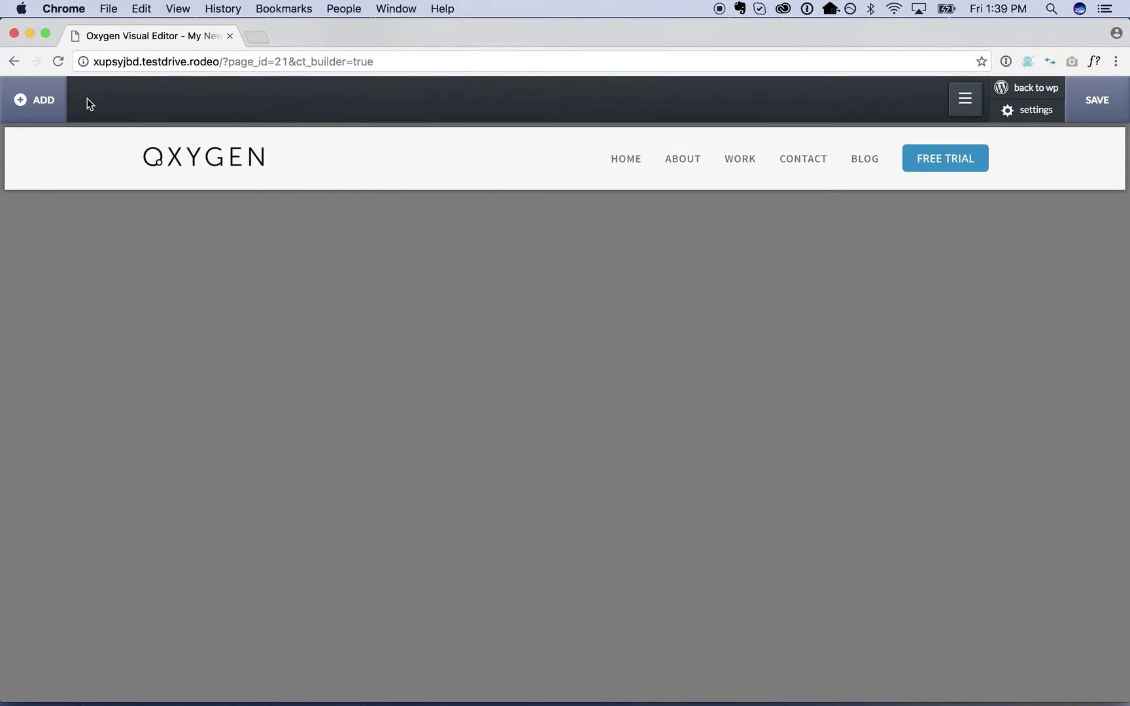
Step: Add the Footer - Style 1 component to the page
click(40, 102)
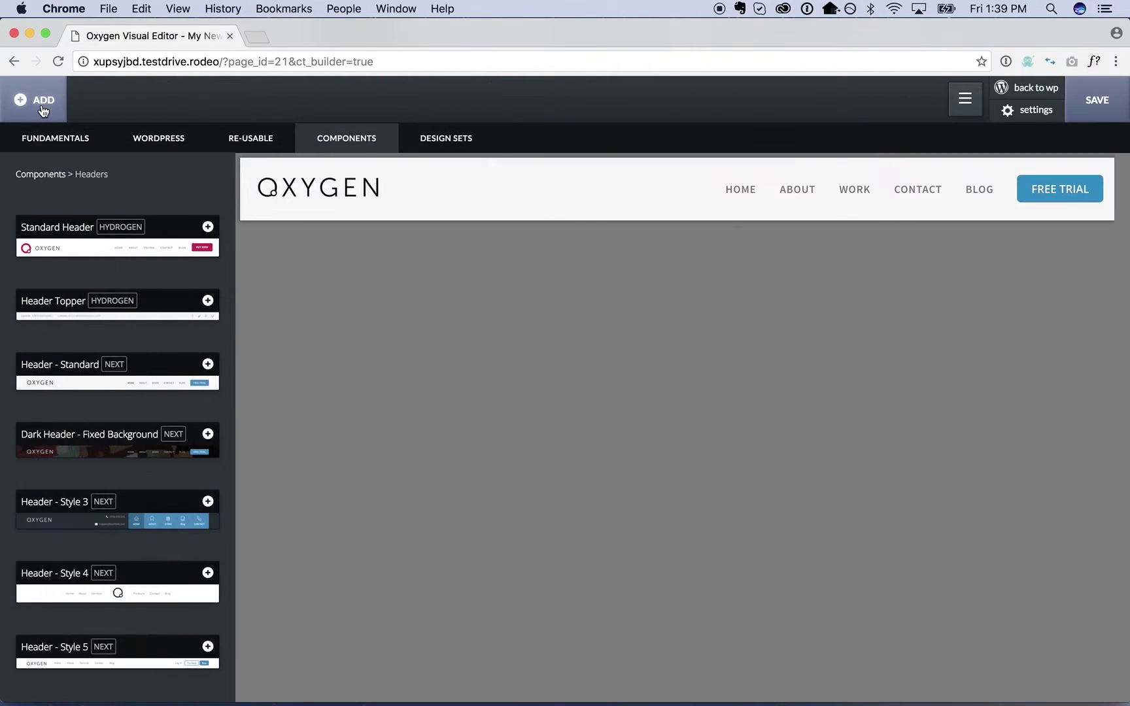
click(53, 173)
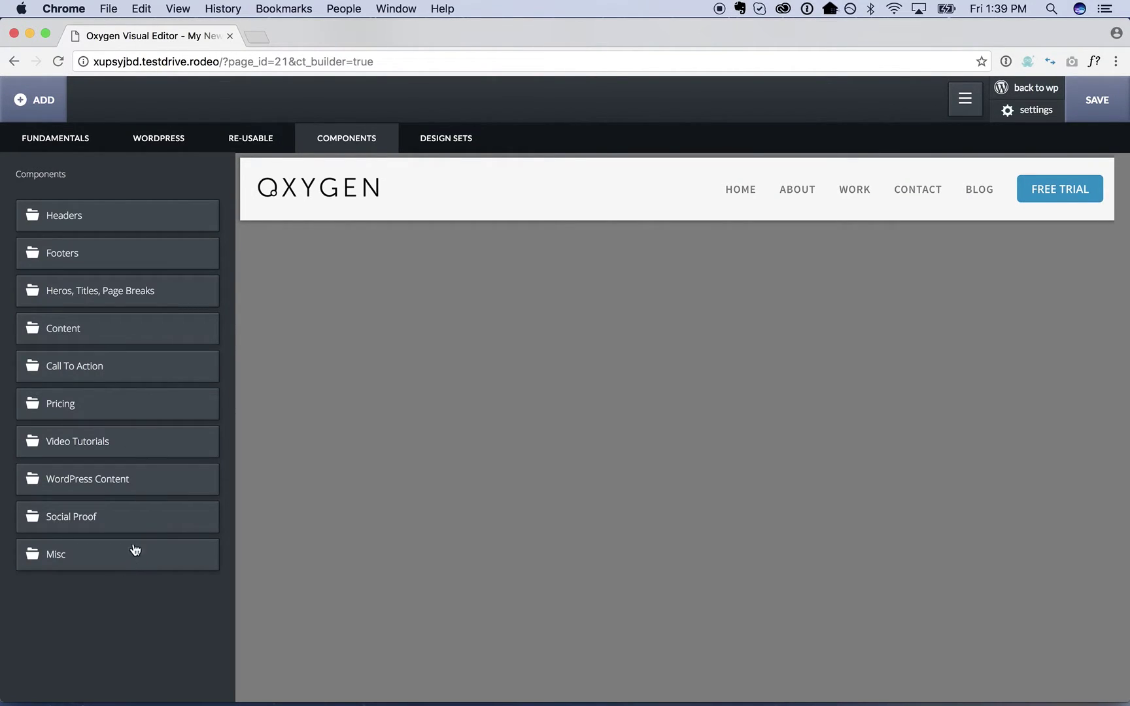
click(106, 256)
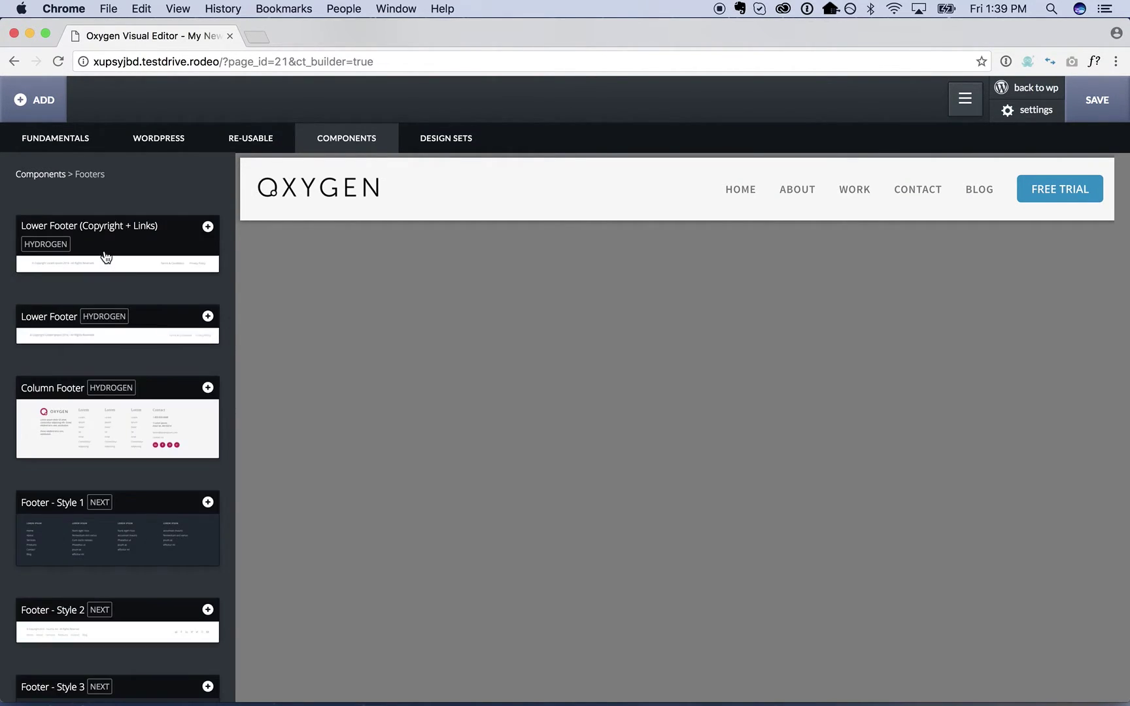
click(125, 526)
click(235, 261)
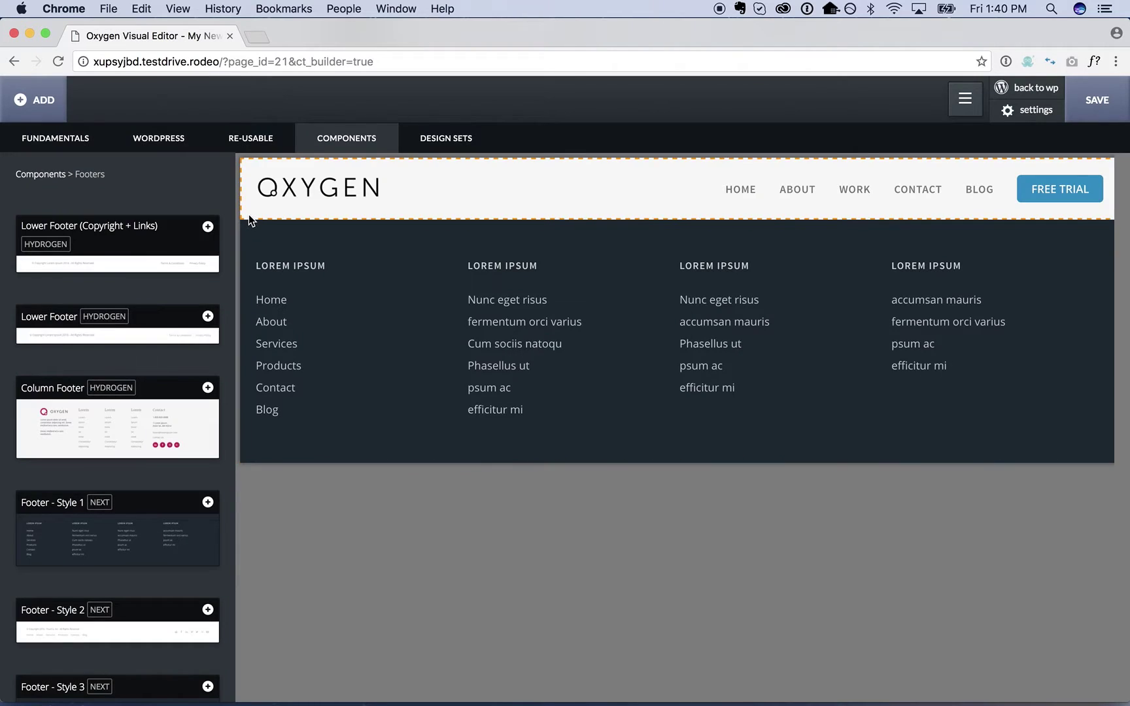
click(249, 219)
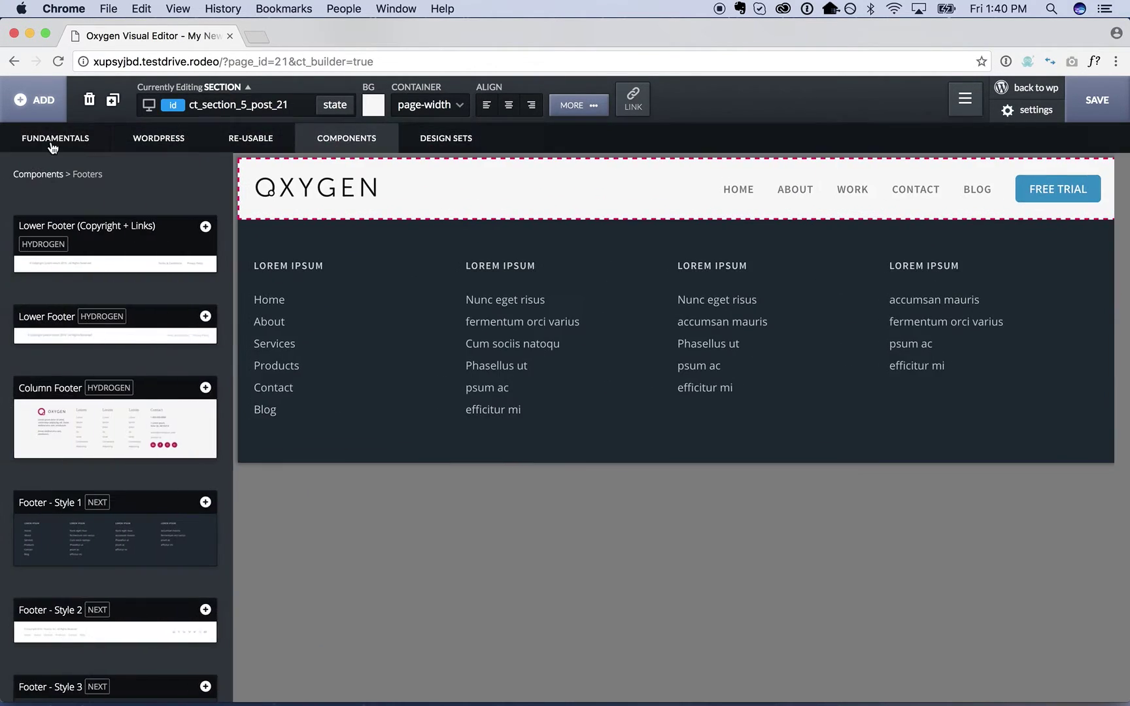
Step: Add an empty section below the header with 20 px container padding on all sides
click(54, 139)
click(52, 202)
click(569, 107)
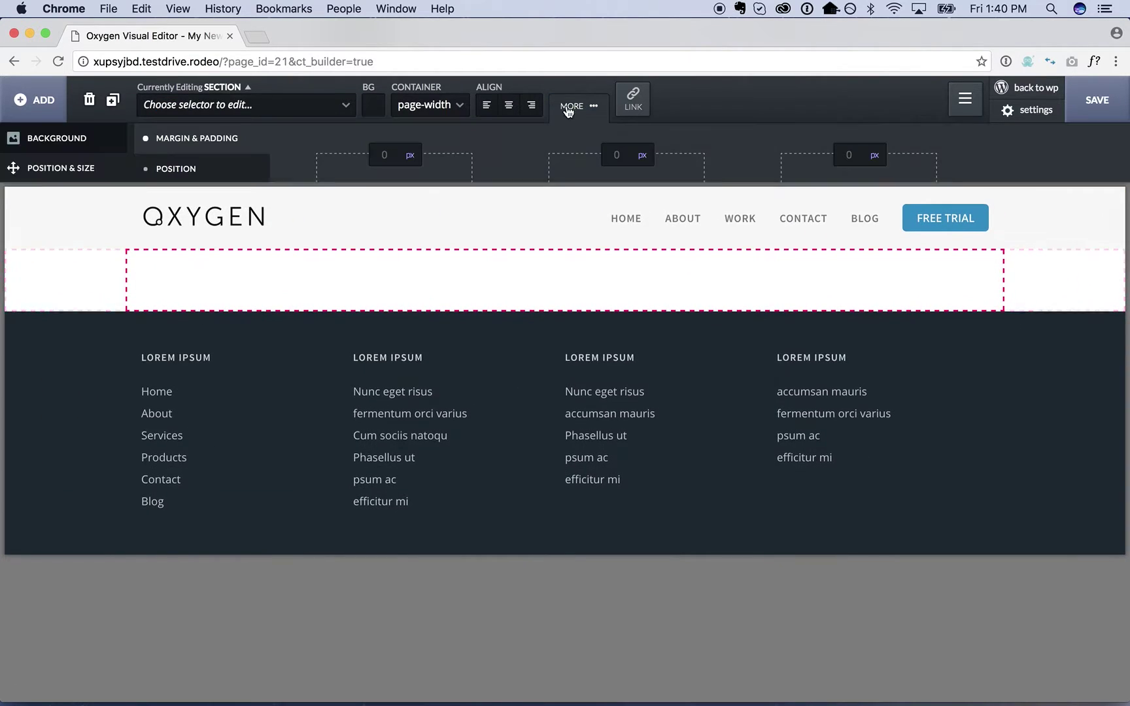
click(386, 155)
text(20)
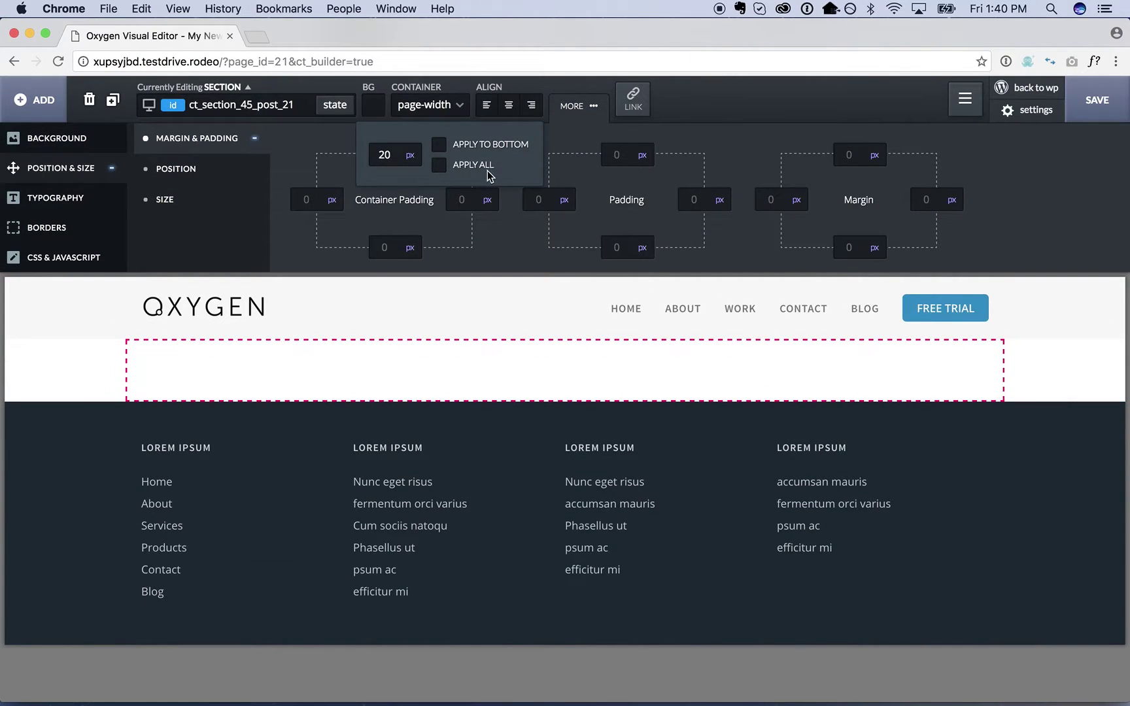
click(487, 169)
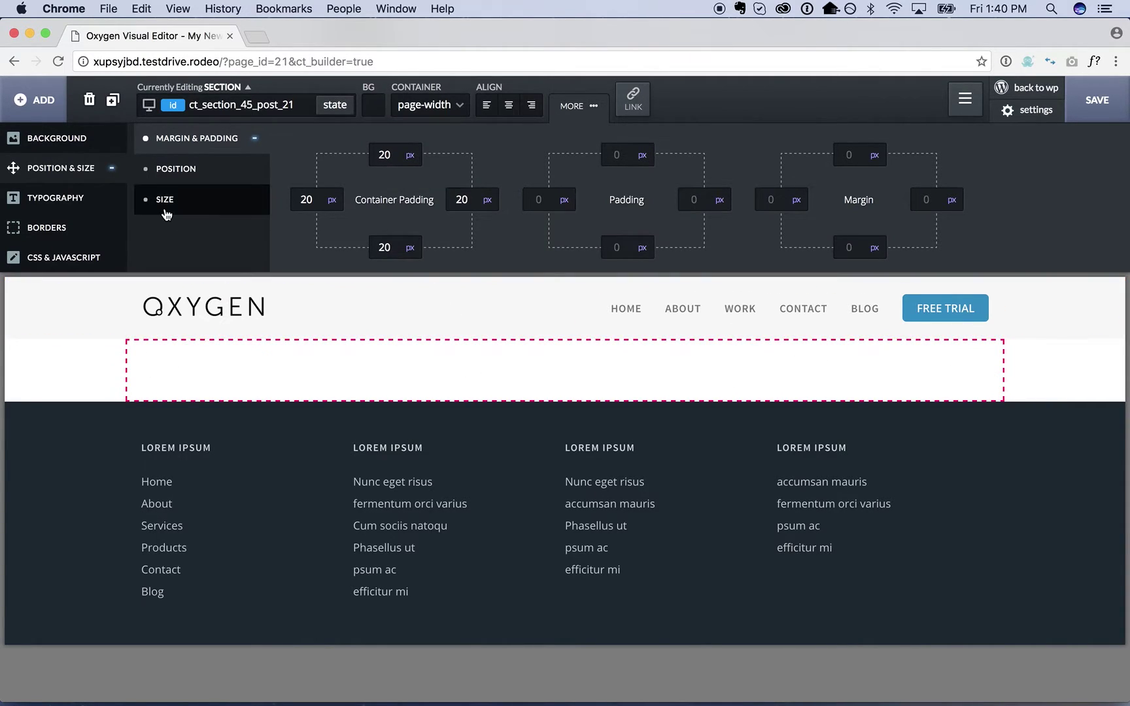
Step: Add a PHP code block looping have_posts() with the_post() and the_content(), then return to WordPress
click(41, 102)
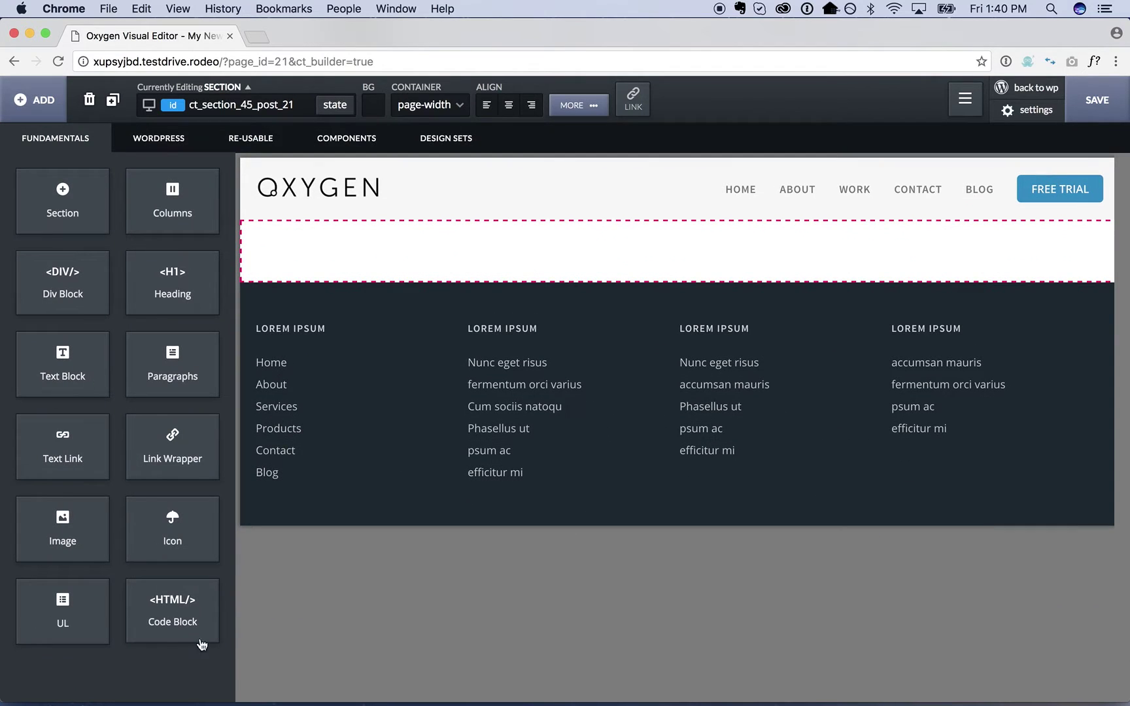
click(168, 618)
click(501, 105)
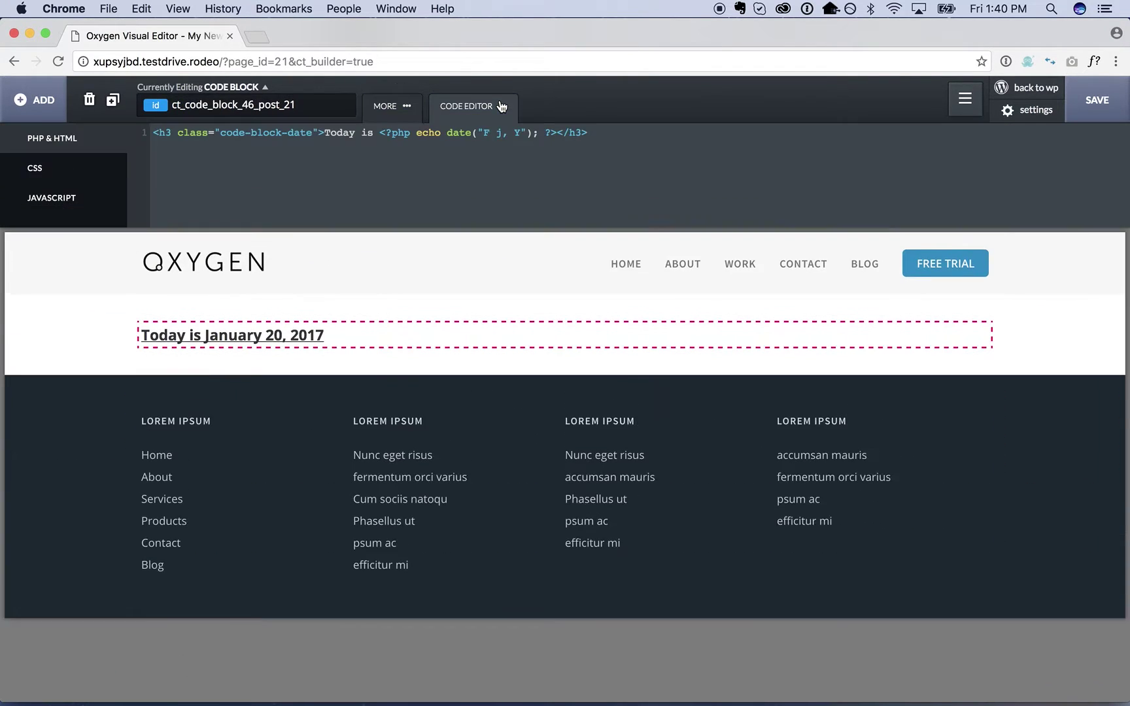
key(super+a)
text(<?)
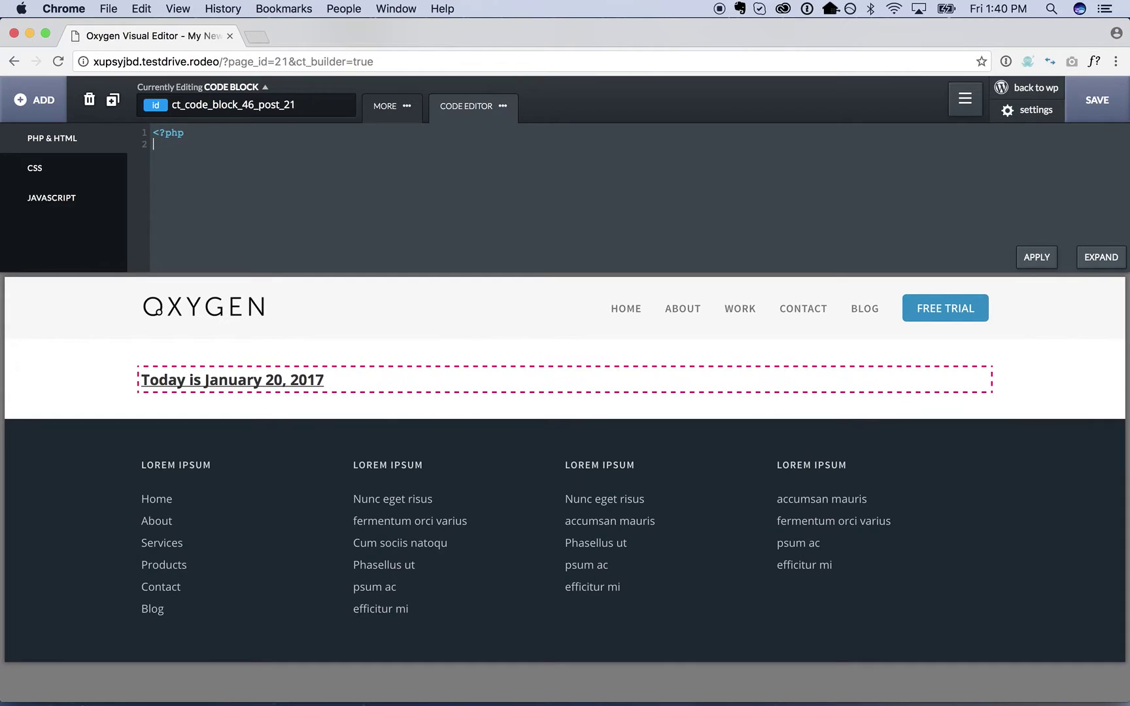
key(Return)
text(while (have_posts()) {   the_po)
text(st();)
key(Return)
text(the_con)
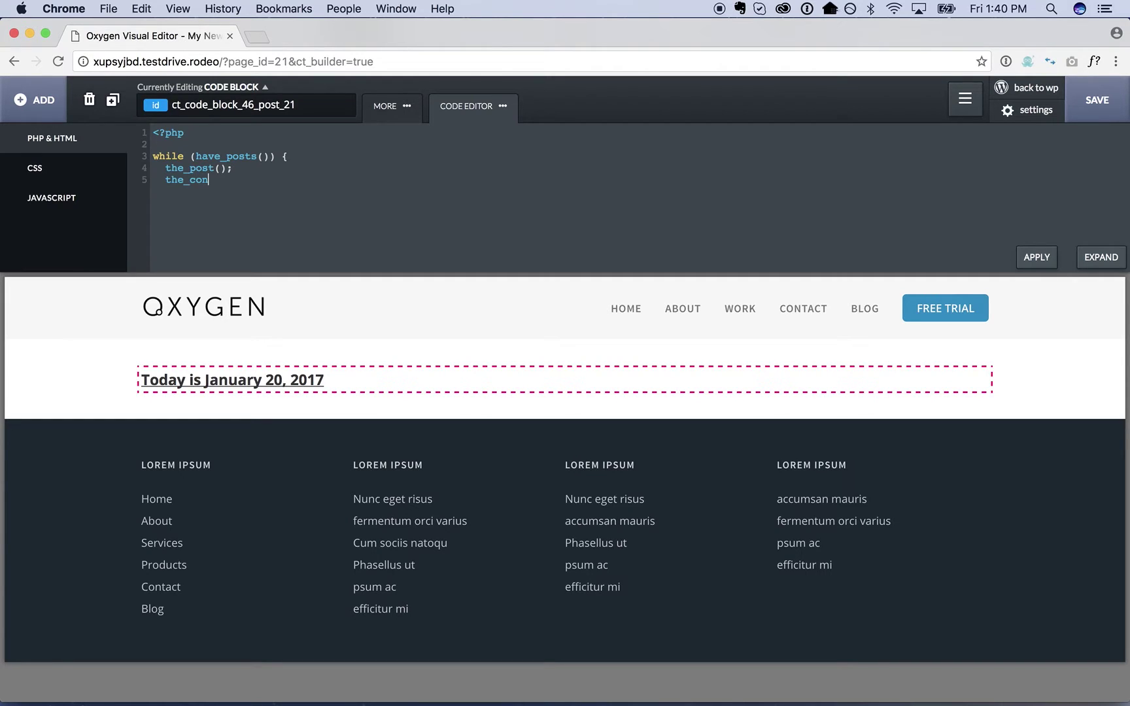
text(tent();)
click(1092, 103)
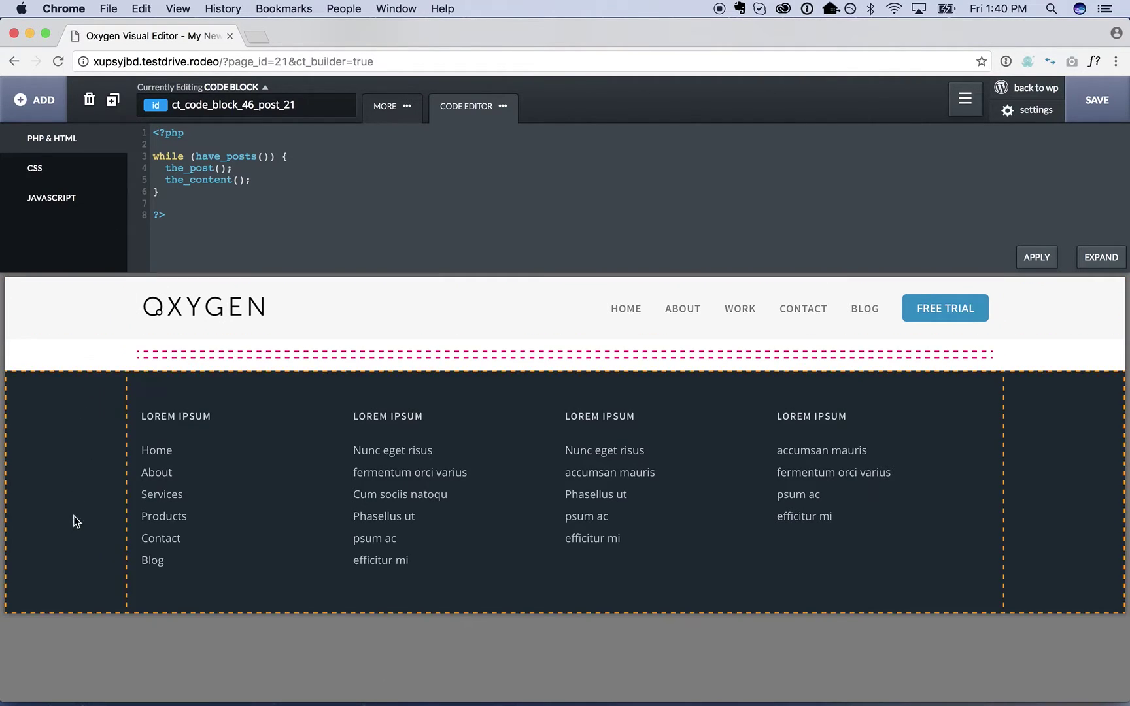
click(1040, 92)
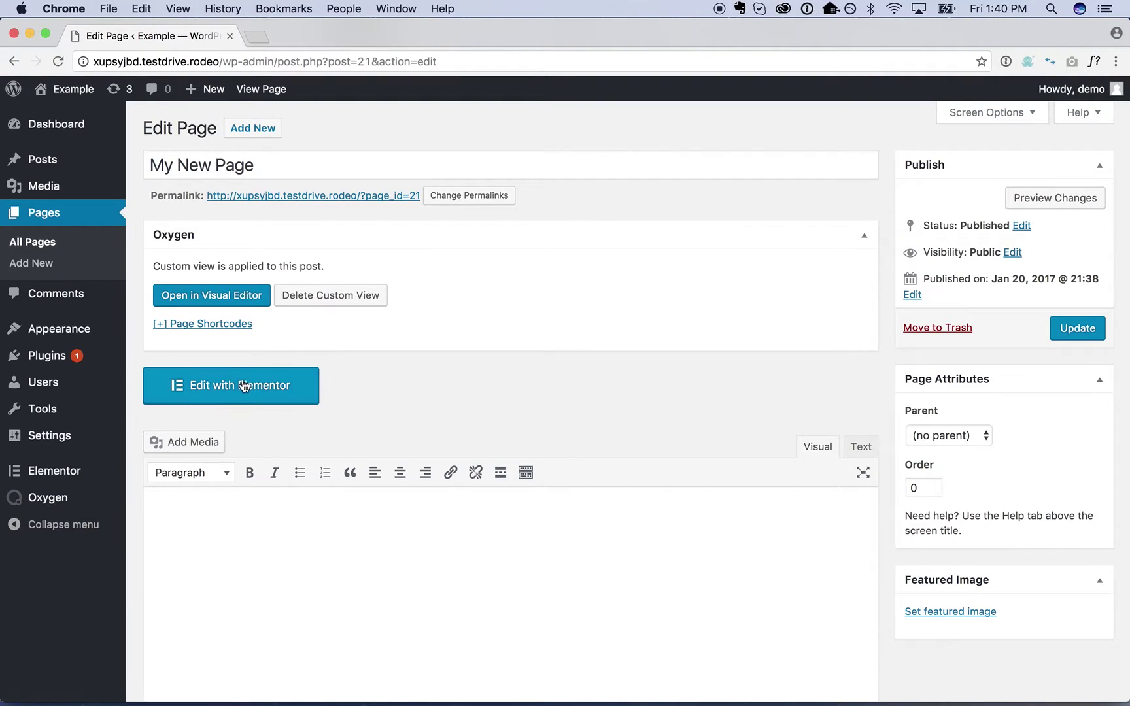
Step: Launch Elementor for My New Page with the Edit with Elementor button
click(244, 387)
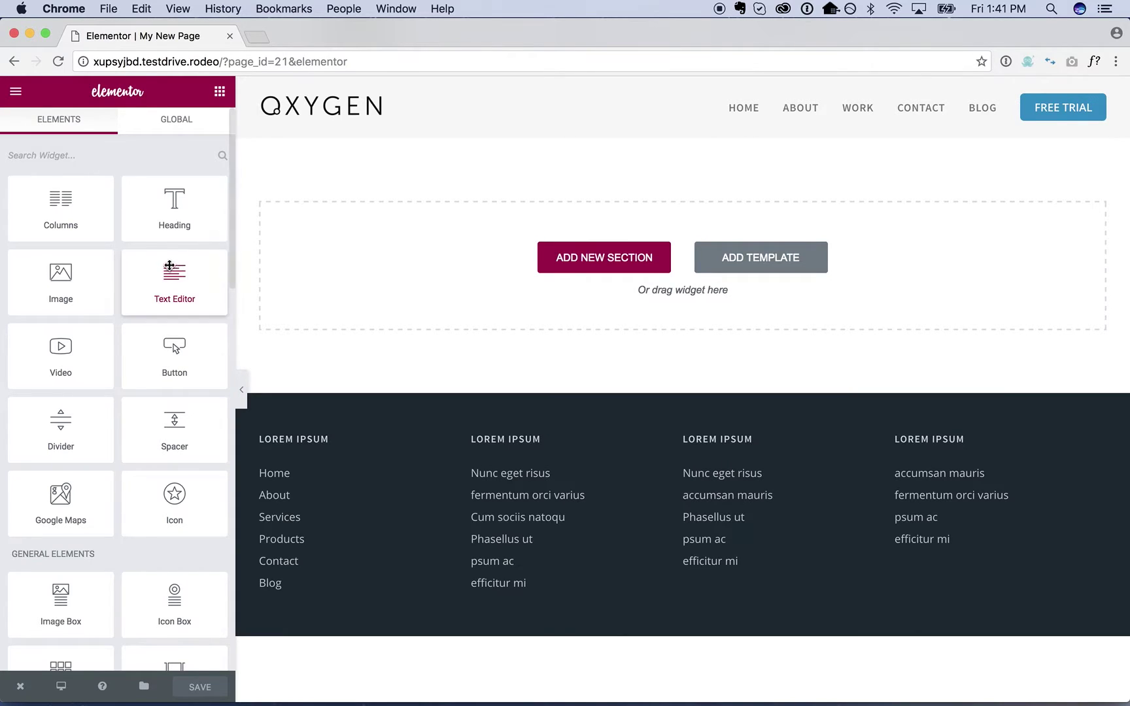
Step: Add a one-column section with an Image widget, finding the media library empty
click(558, 250)
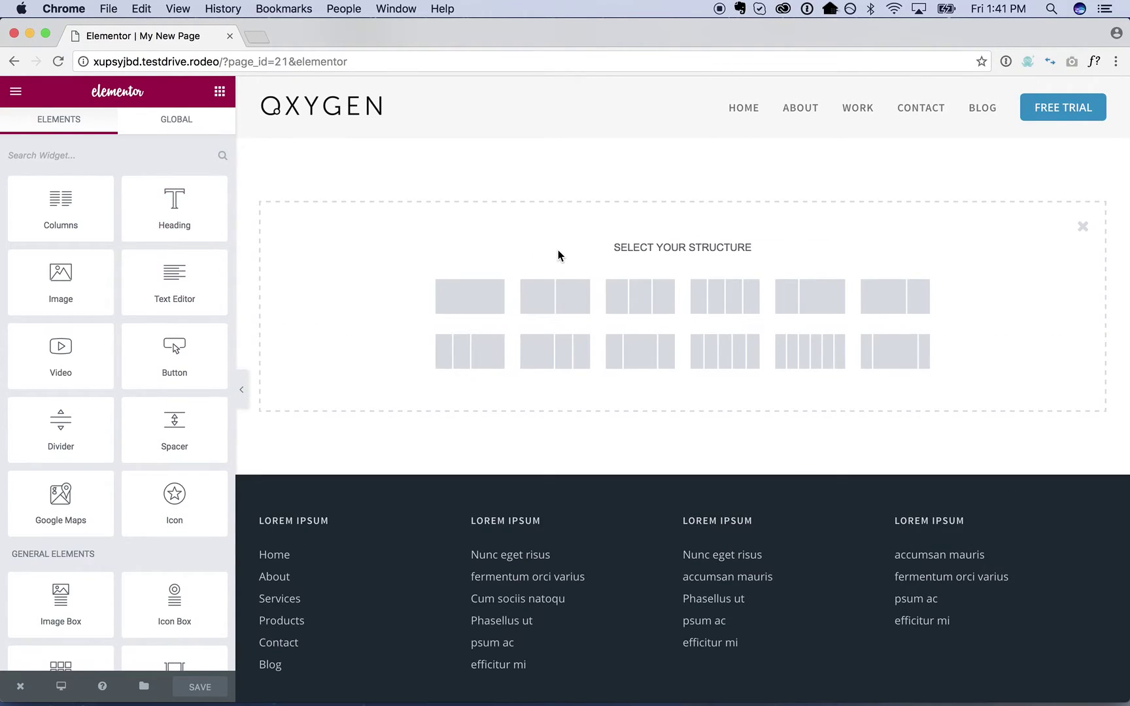
click(493, 291)
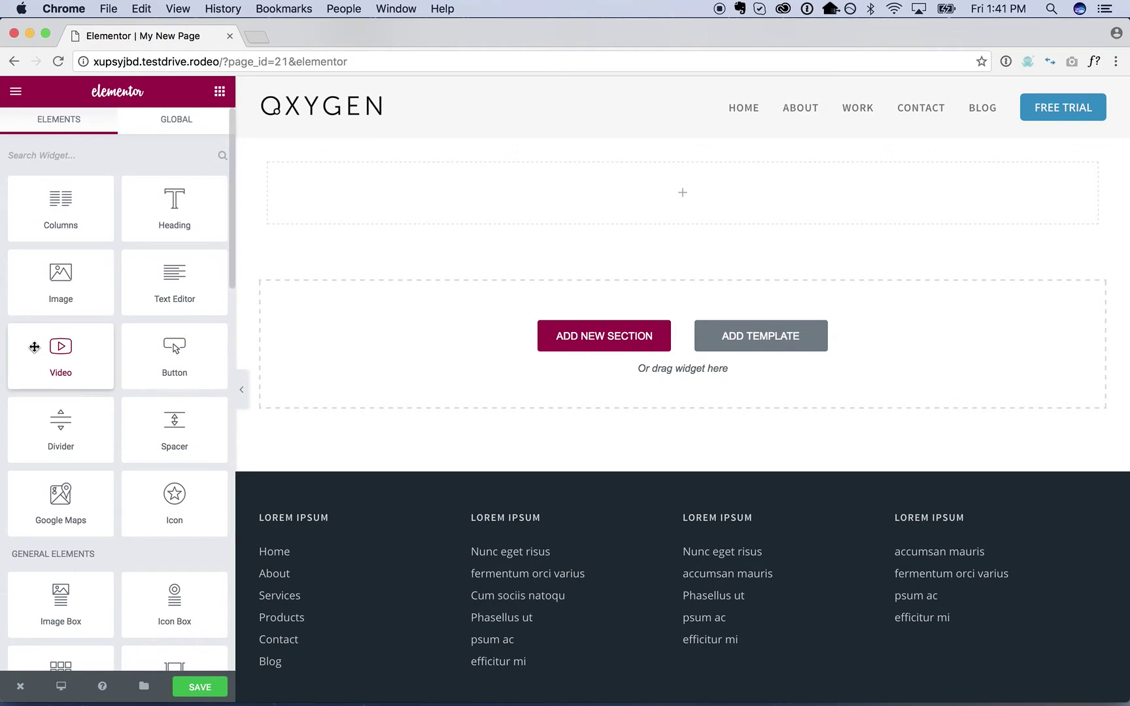
drag(59, 278, 594, 203)
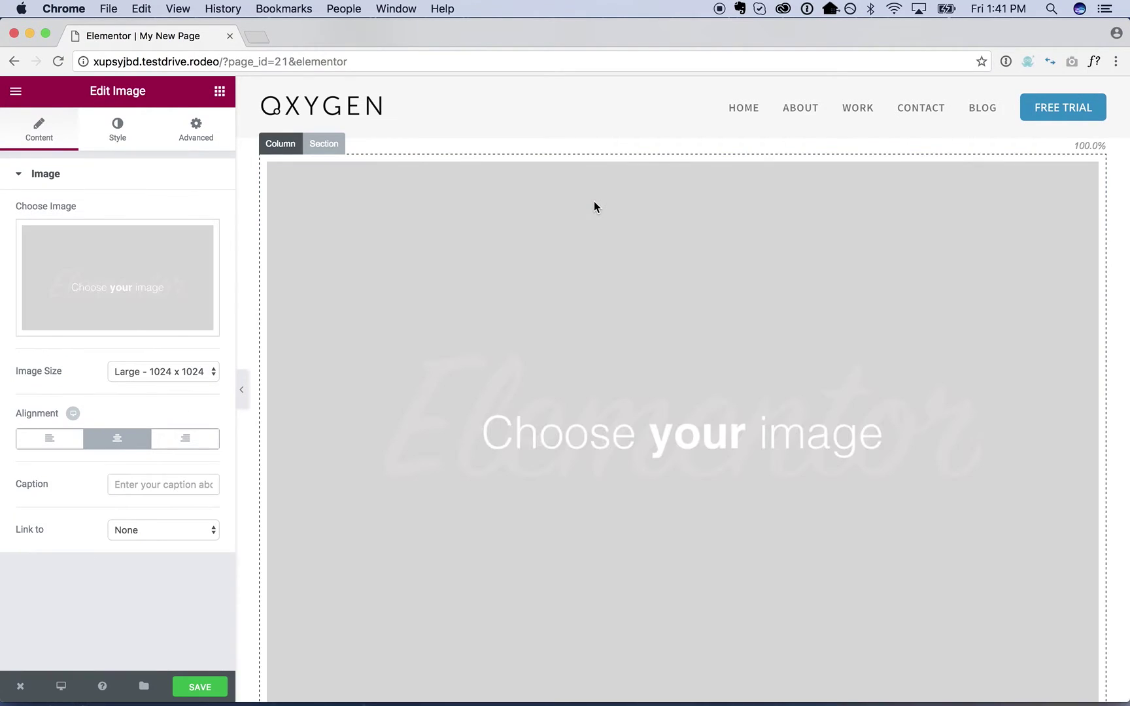
scroll(571, 231, down, 6)
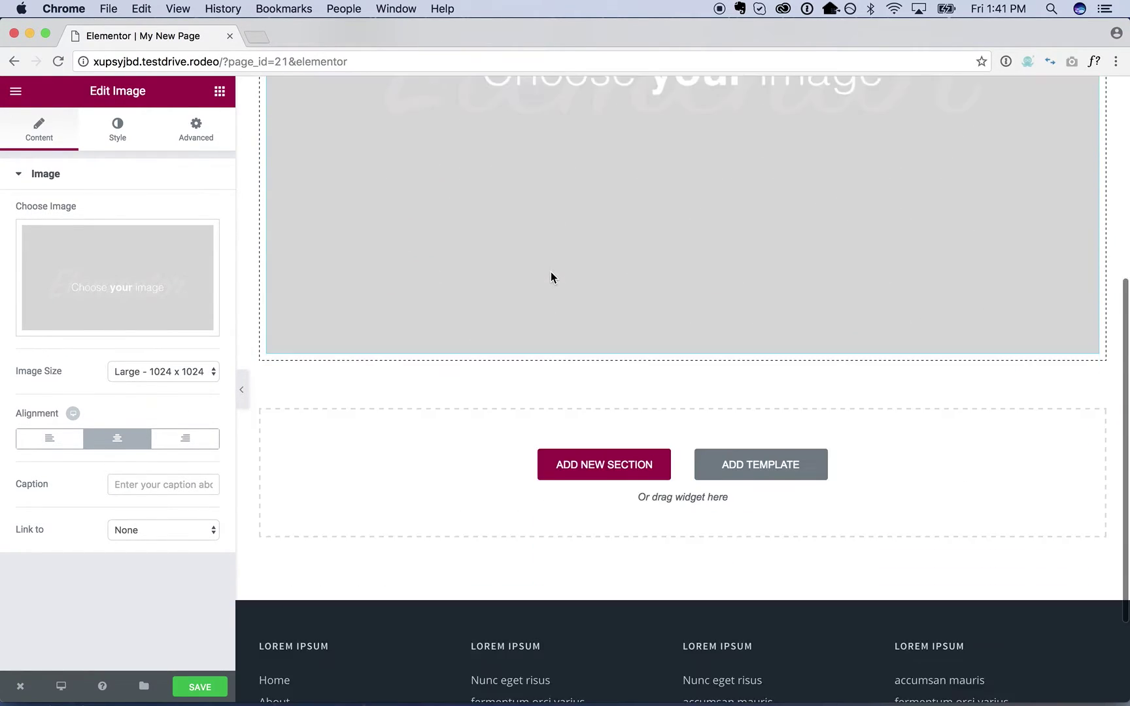
click(145, 289)
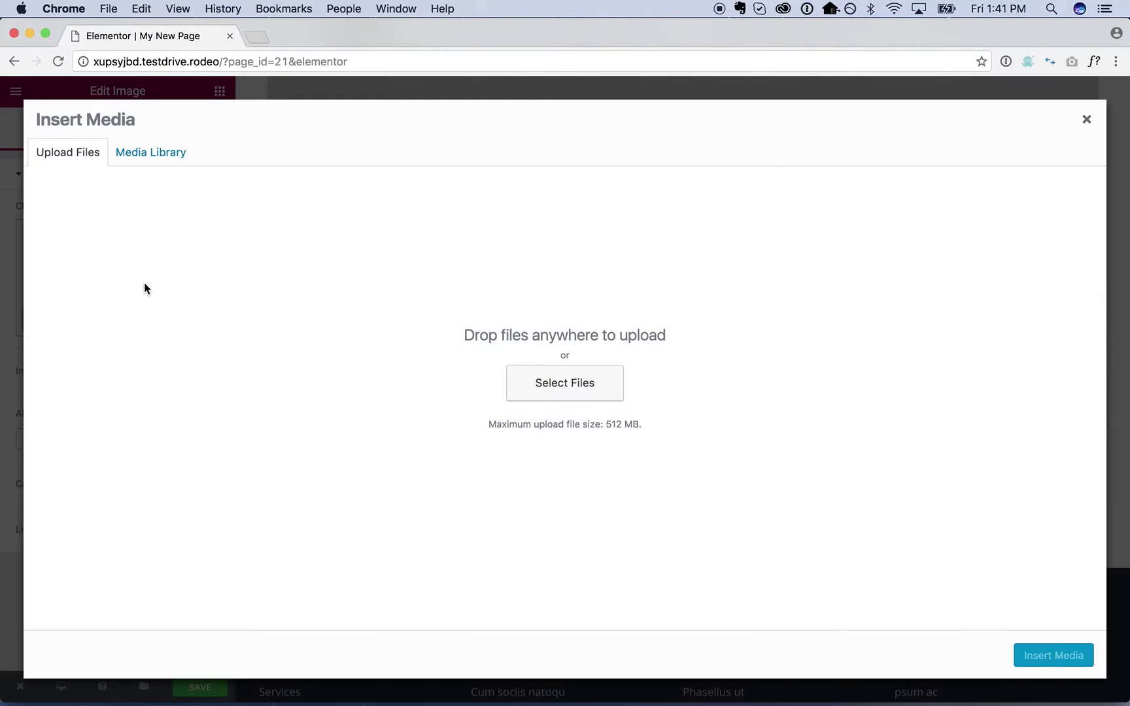
click(142, 152)
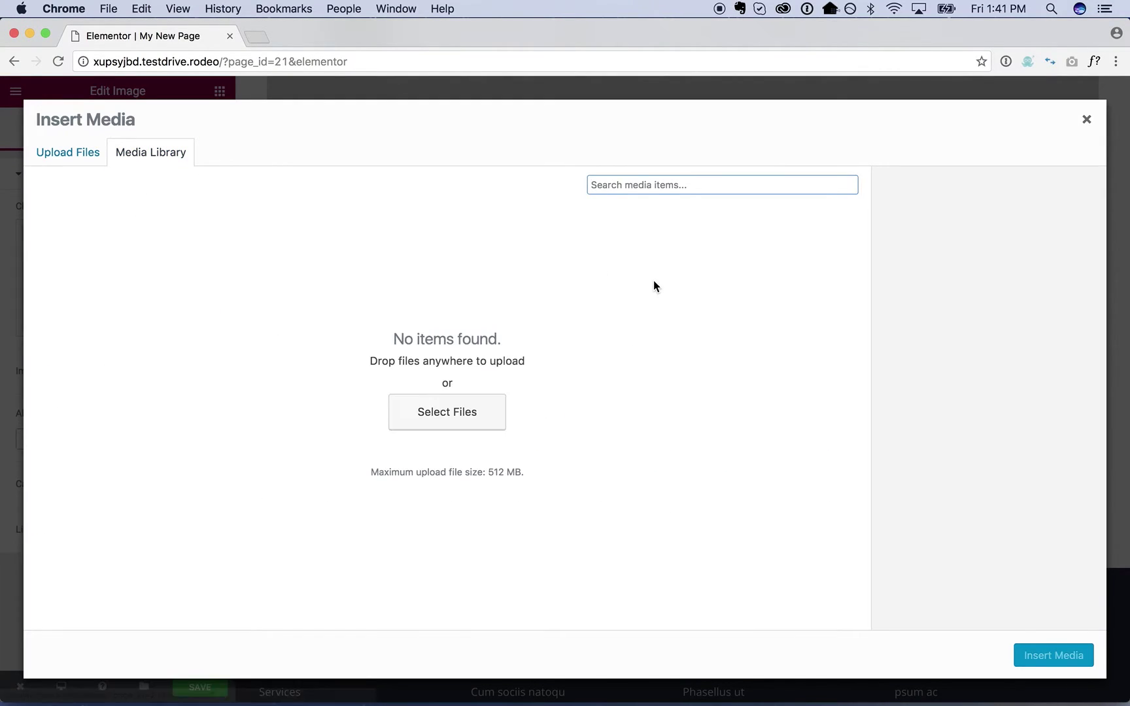
click(1087, 119)
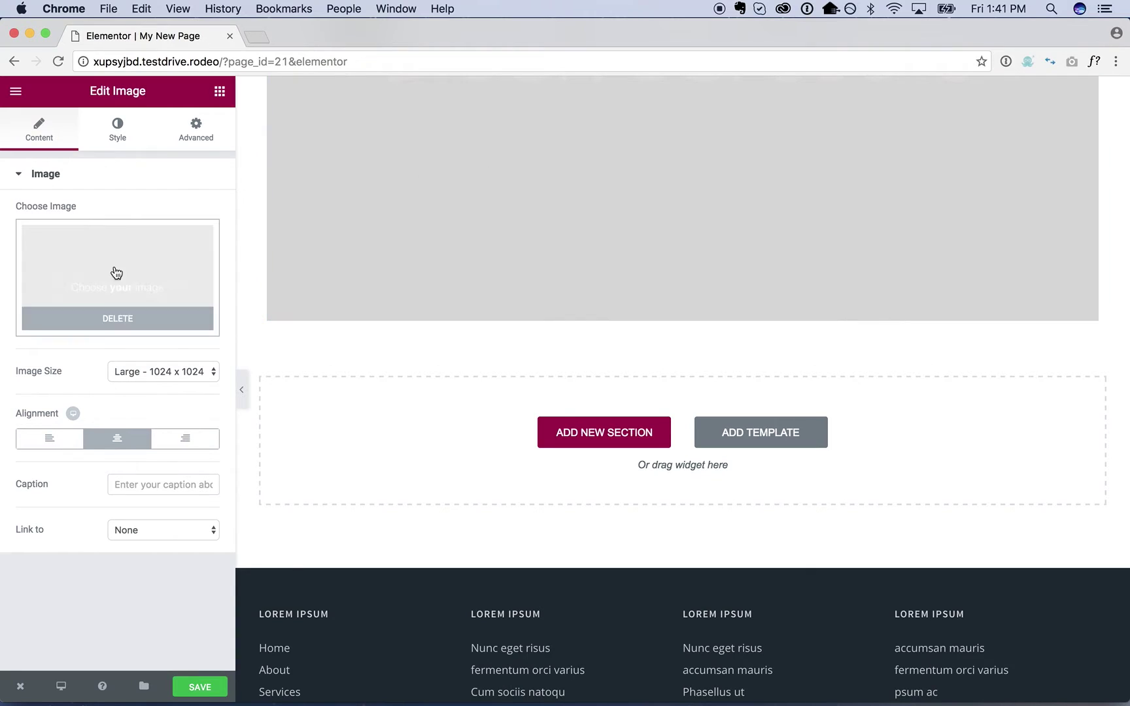
click(16, 90)
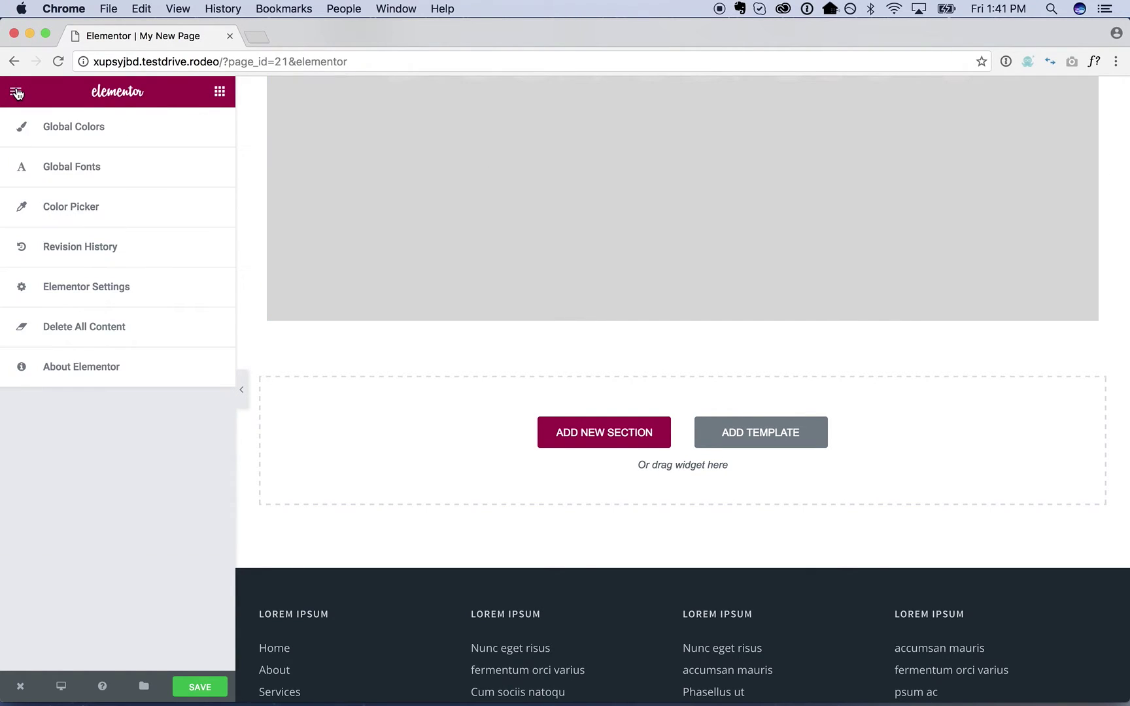
Step: Place a Heading widget below the image and retype its title as 'My Heading Element'
click(220, 93)
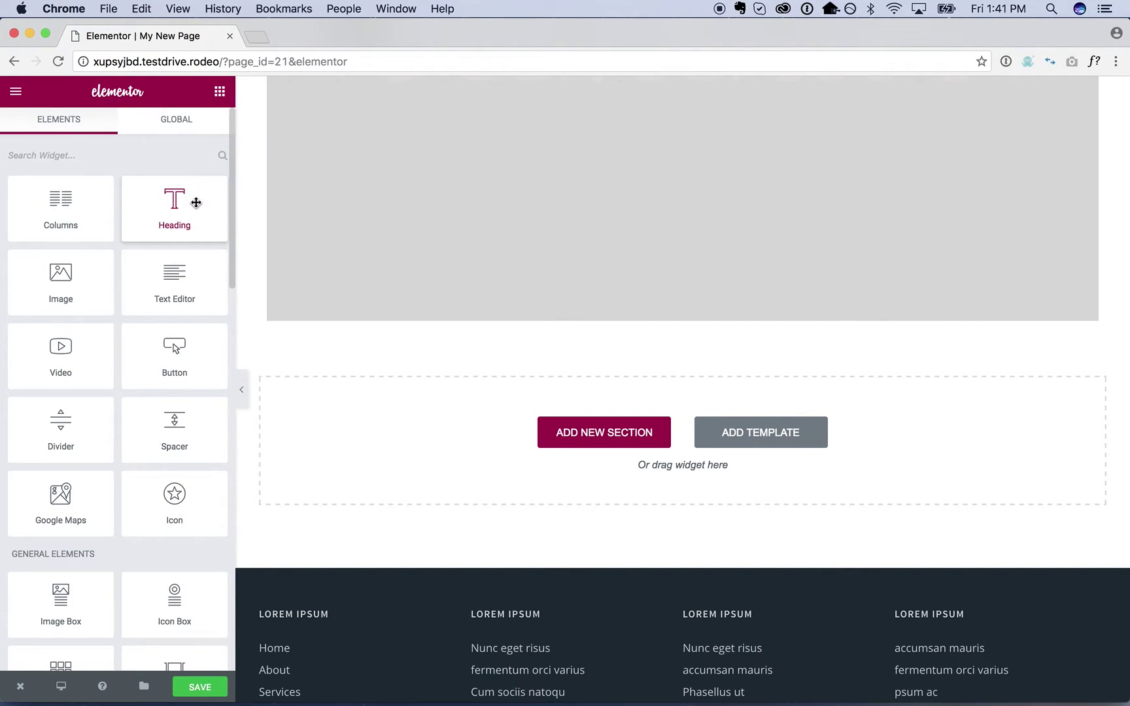
drag(196, 203, 494, 269)
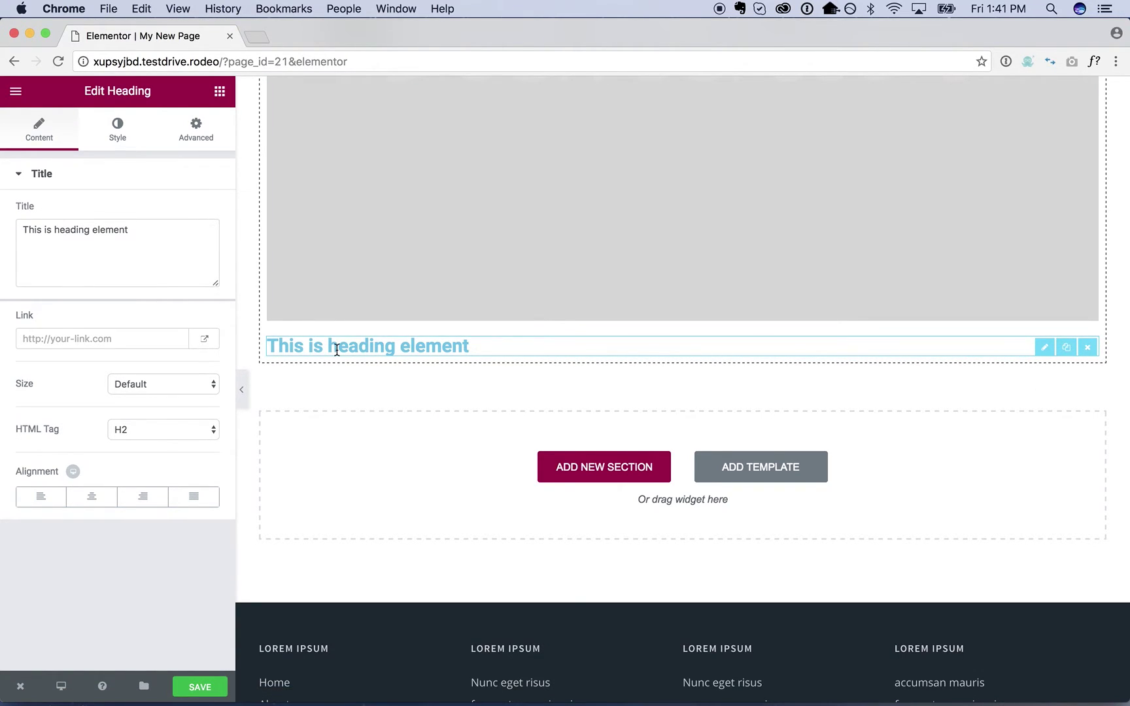
scroll(337, 350, up, 5)
scroll(359, 507, down, 2)
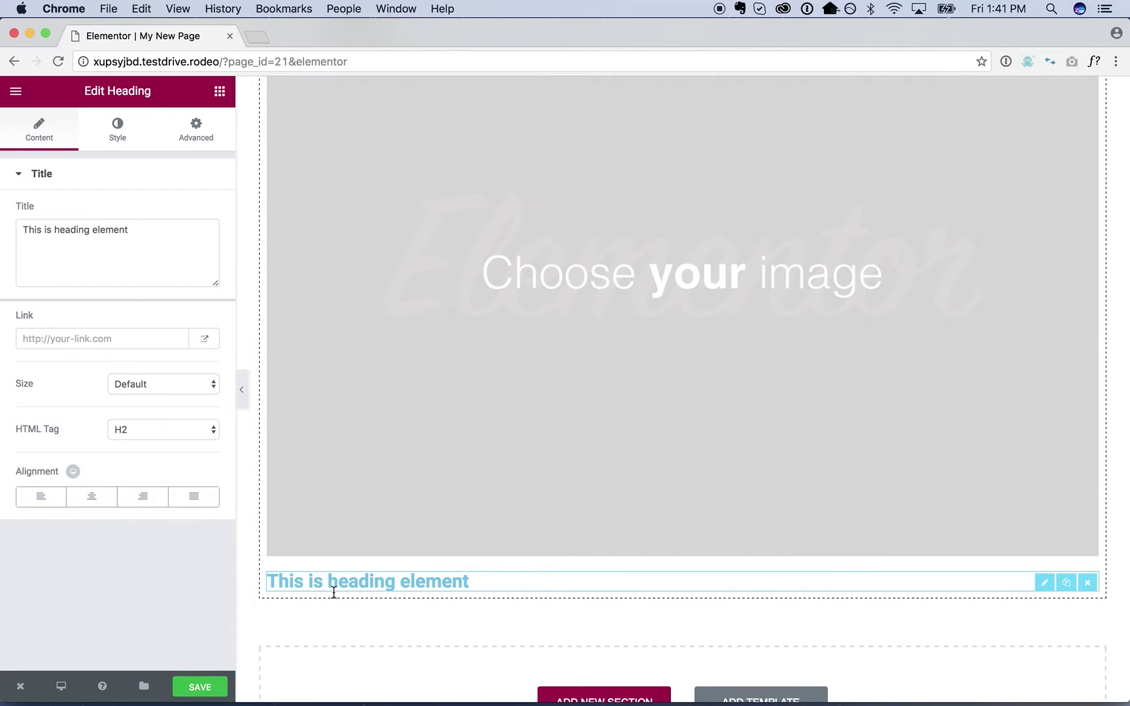
scroll(842, 600, down, 2)
triple_click(148, 238)
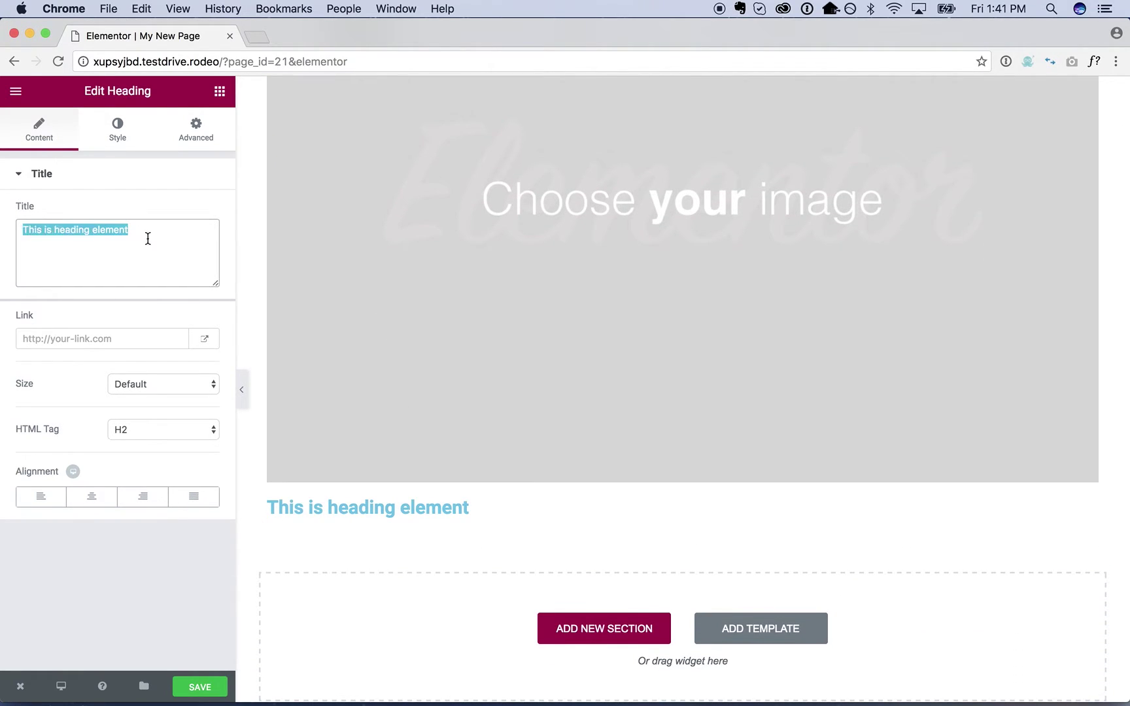
text(My )
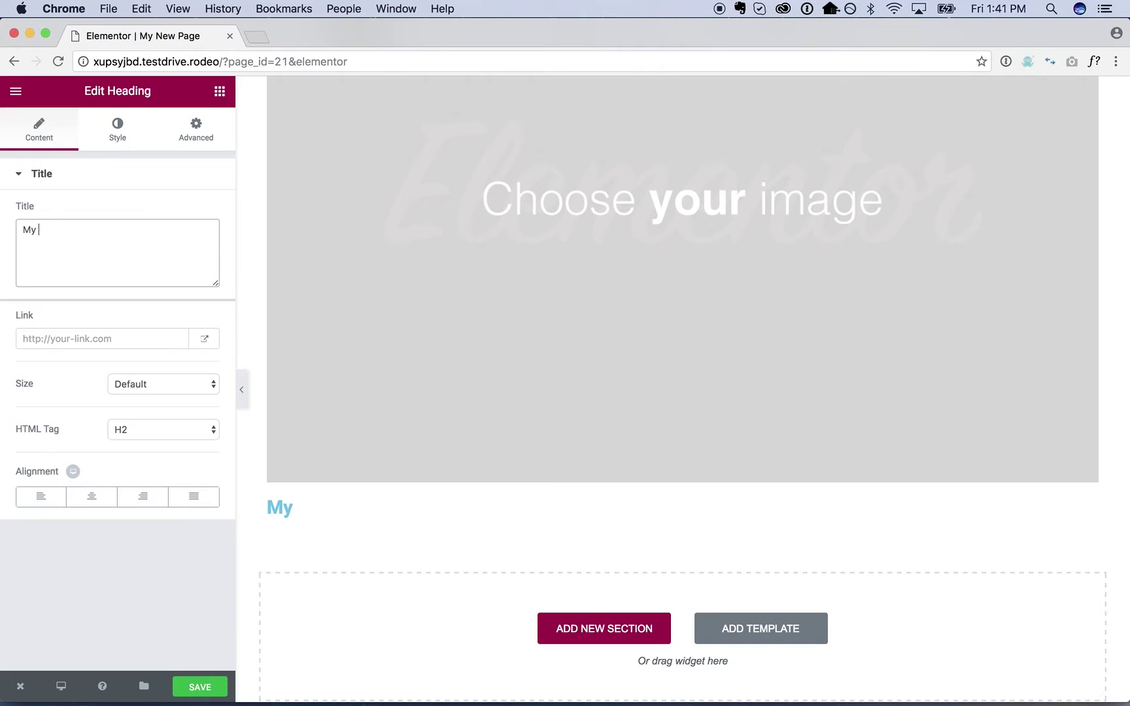
text(Heading Element)
Step: Add a 'Buy It Now' button below the heading and save the page
click(15, 94)
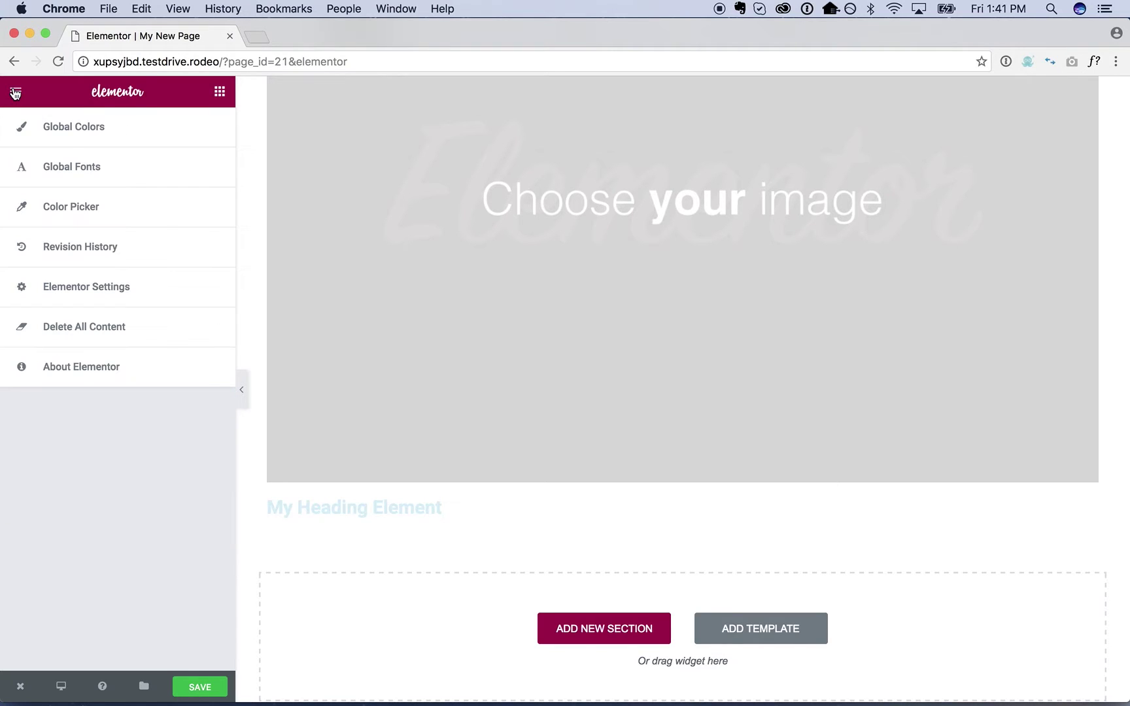
click(218, 94)
scroll(89, 313, down, 2)
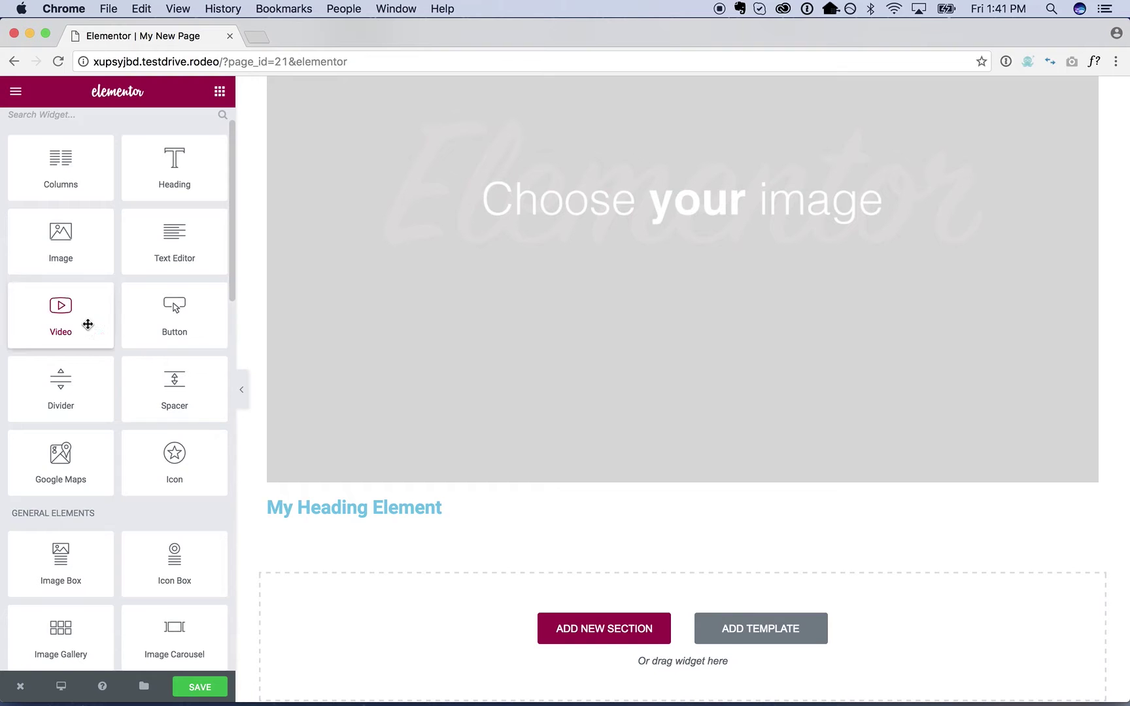
drag(165, 313, 425, 516)
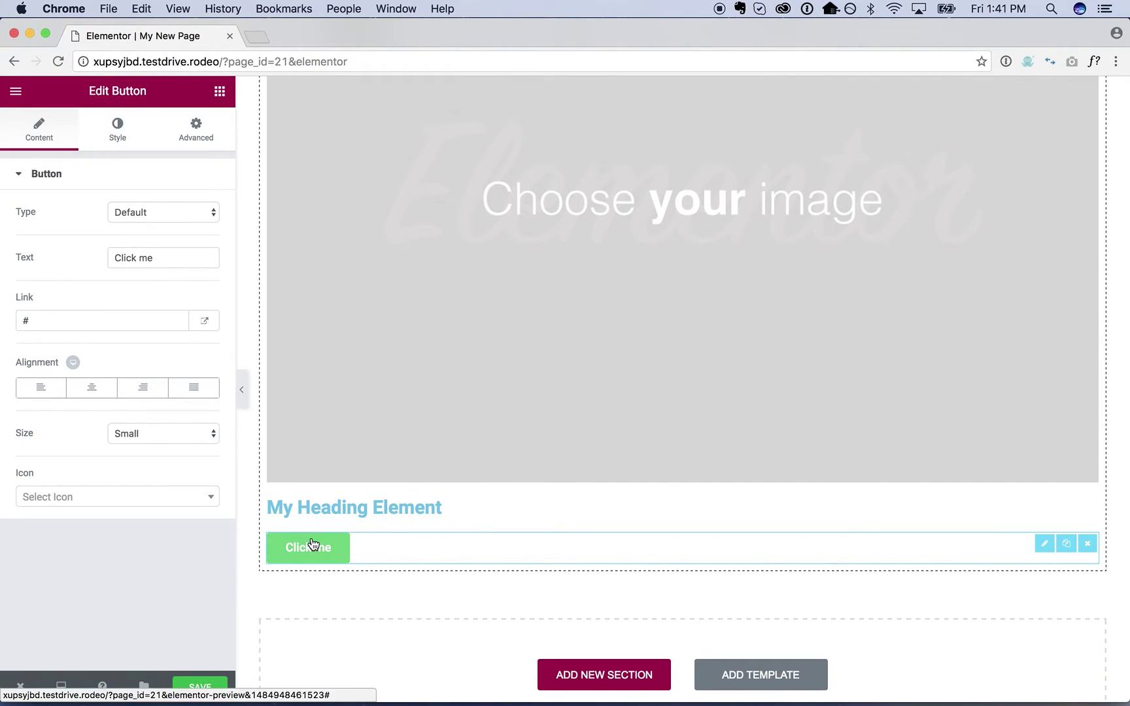
triple_click(179, 257)
text(Buy It Now)
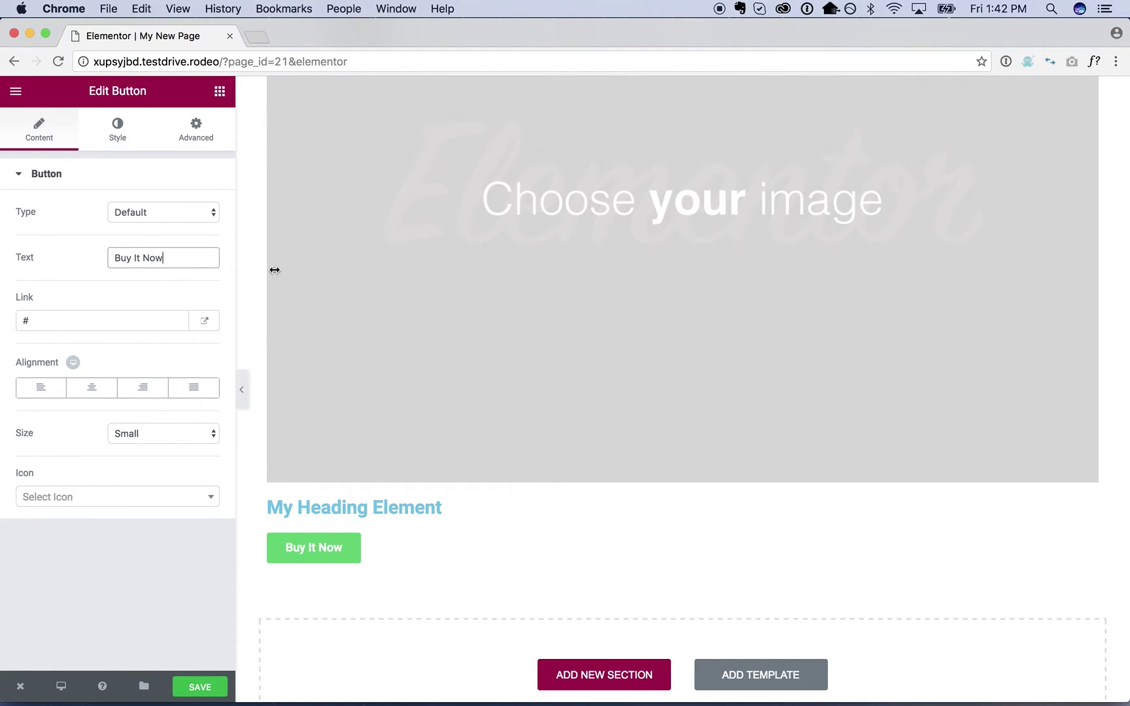
click(580, 509)
scroll(579, 509, up, 5)
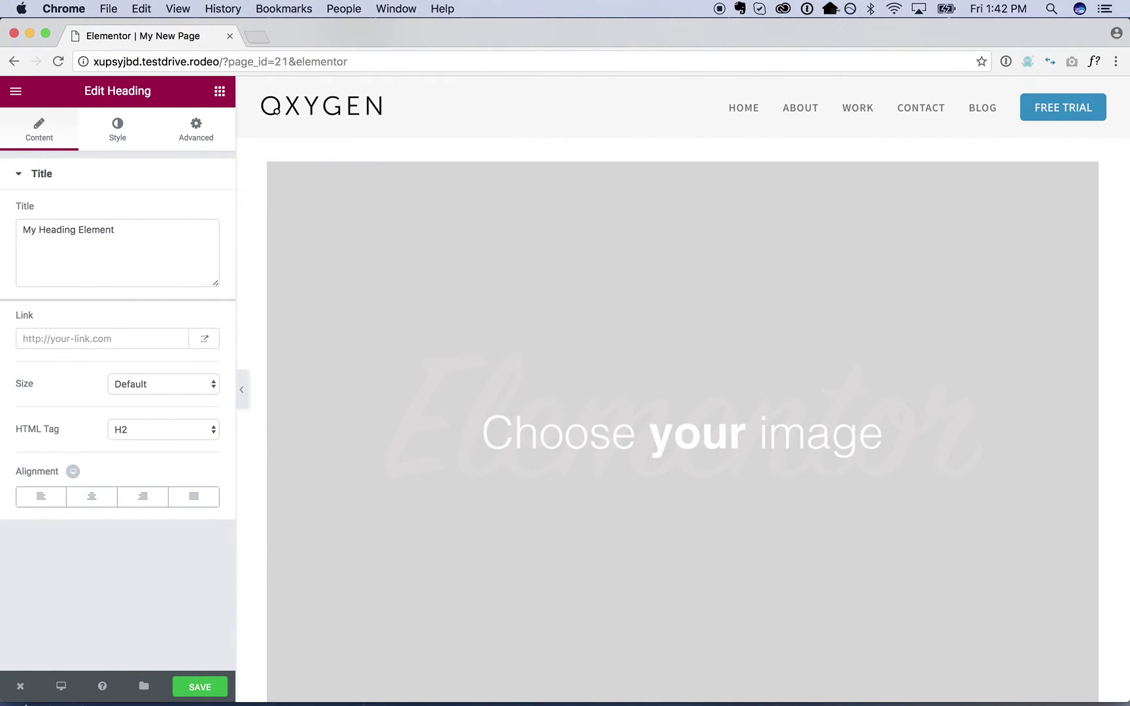
click(192, 688)
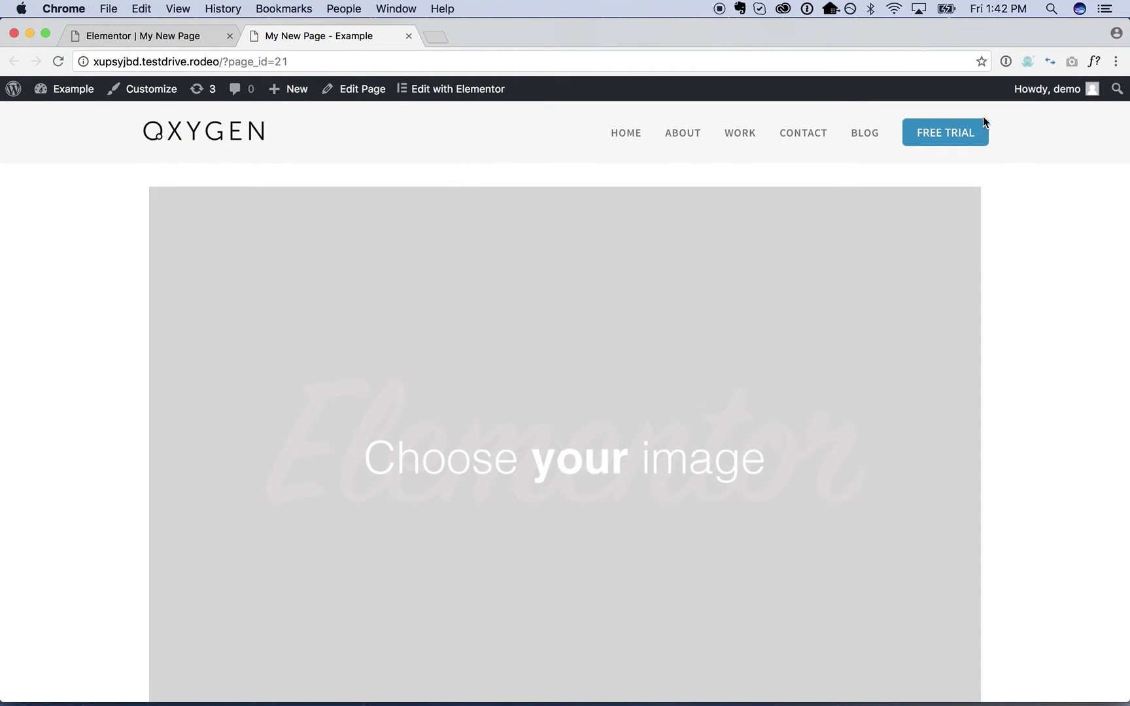
Step: Scroll through the live page to check header, content and footer, then go to the Dashboard
scroll(575, 497, down, 5)
scroll(575, 499, up, 5)
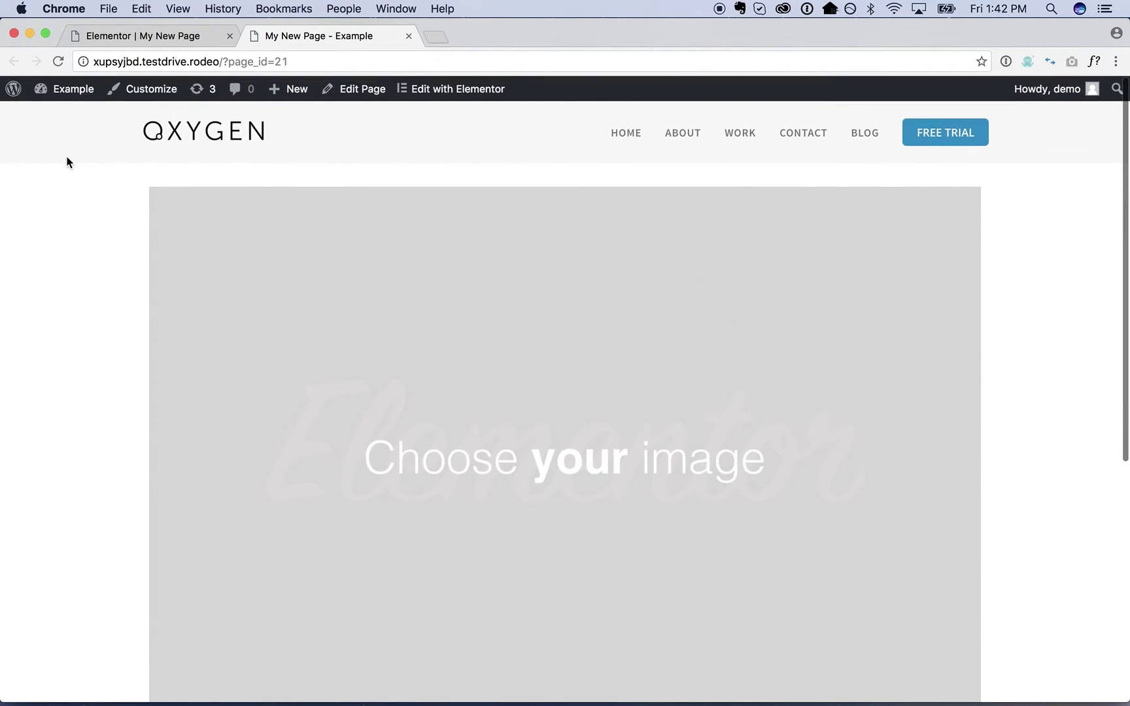
scroll(67, 164, down, 5)
scroll(345, 325, up, 5)
scroll(344, 320, down, 3)
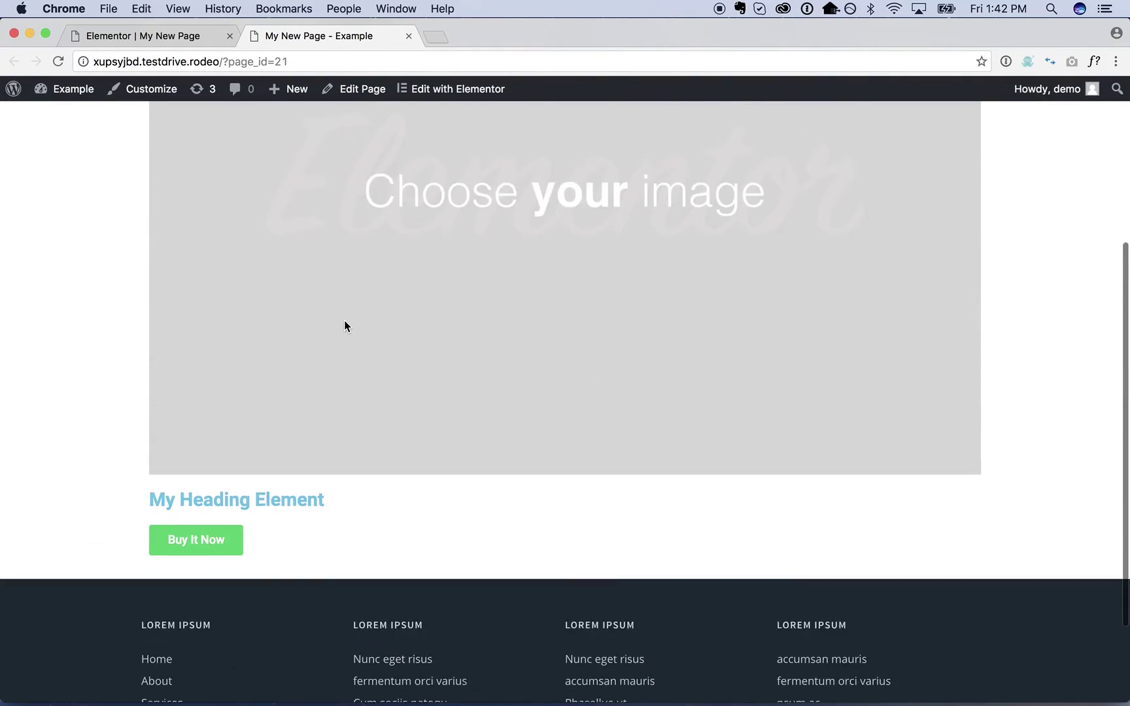
scroll(343, 320, down, 2)
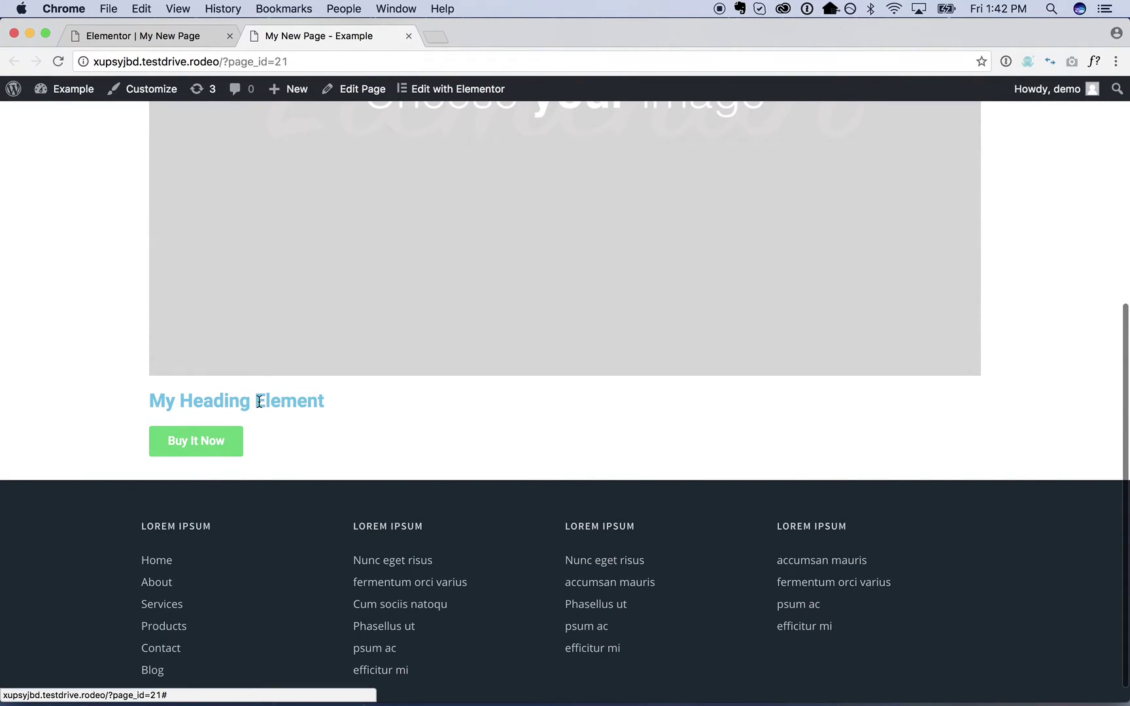
scroll(258, 401, up, 5)
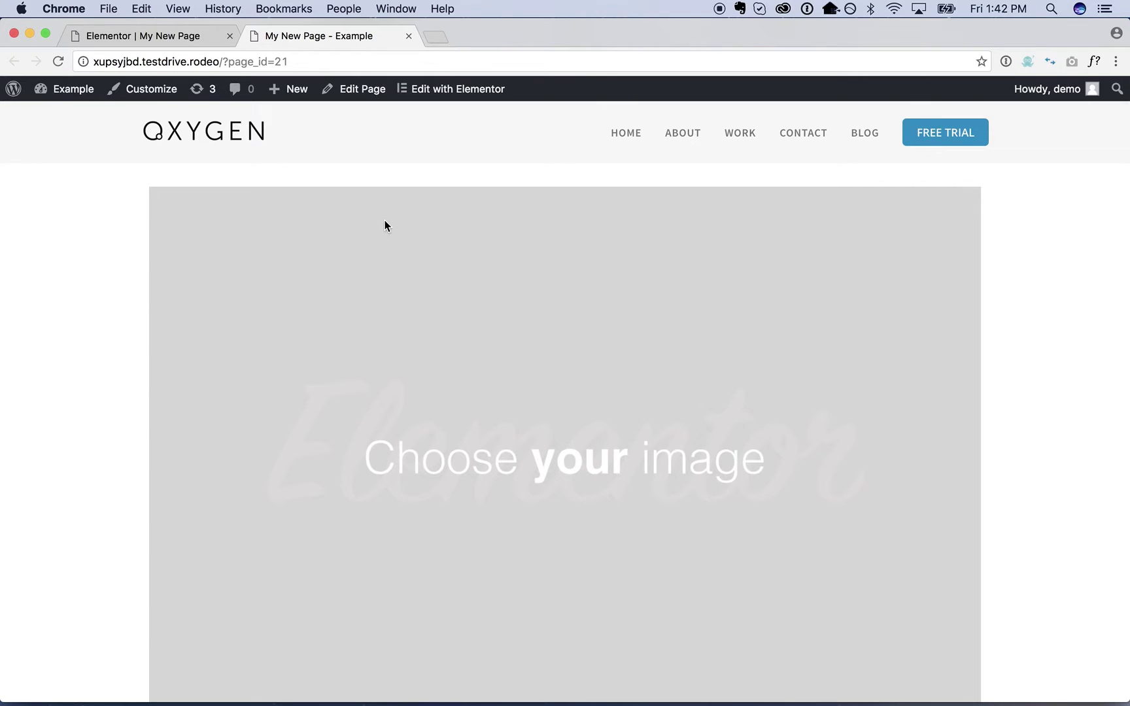
scroll(123, 133, down, 5)
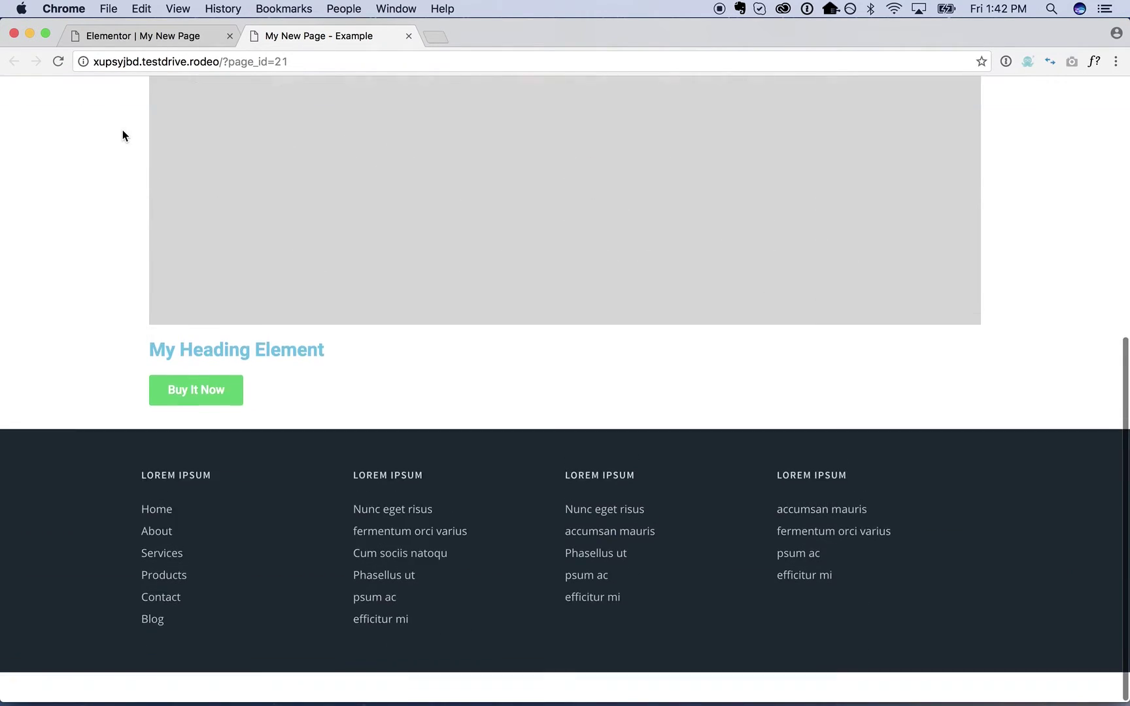
scroll(83, 452, up, 5)
click(84, 93)
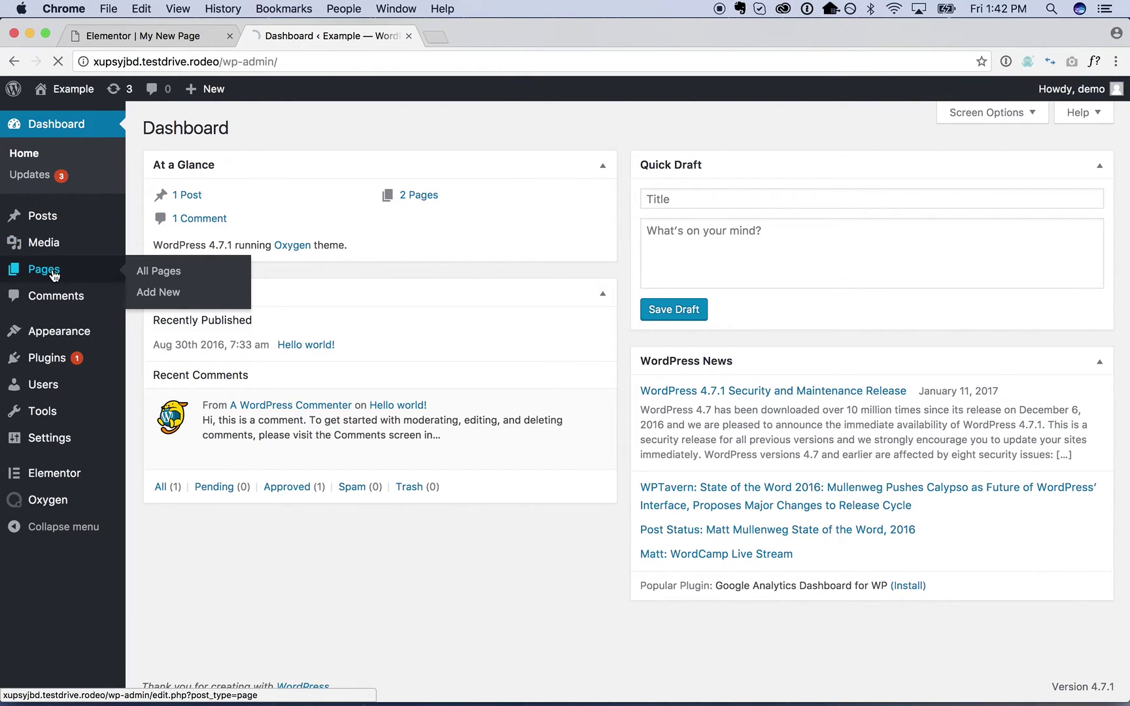
Step: Reopen My New Page from the Pages list in Oxygen's visual editor and select its header section
click(54, 273)
click(217, 240)
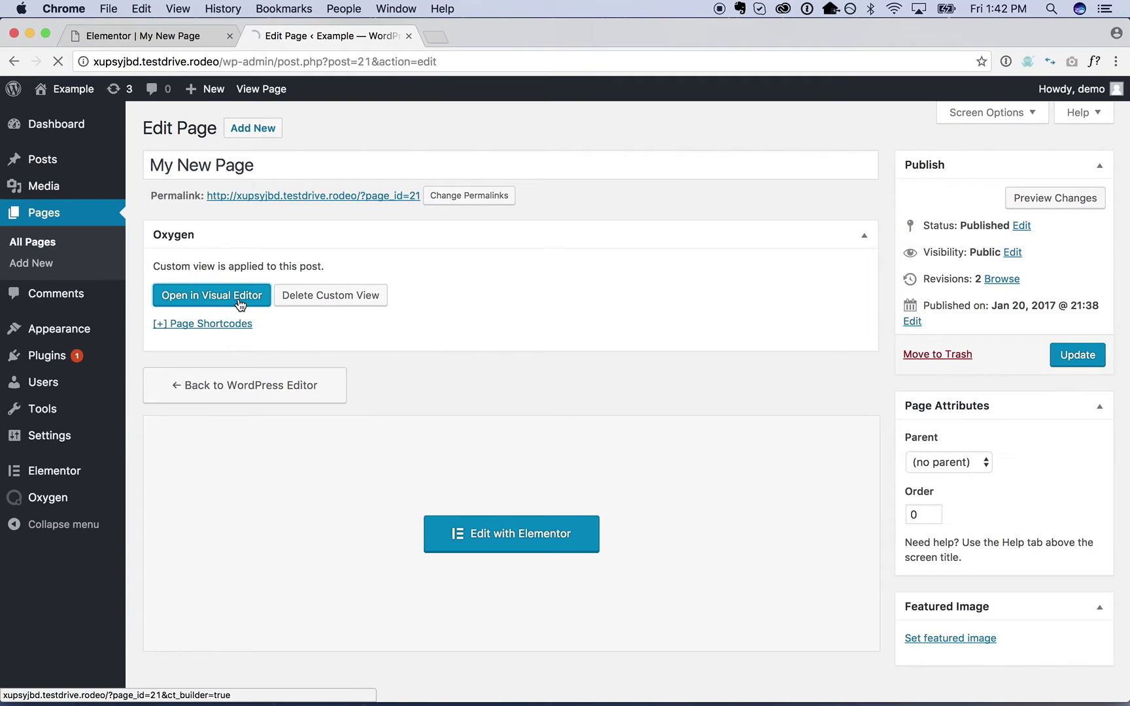
click(239, 304)
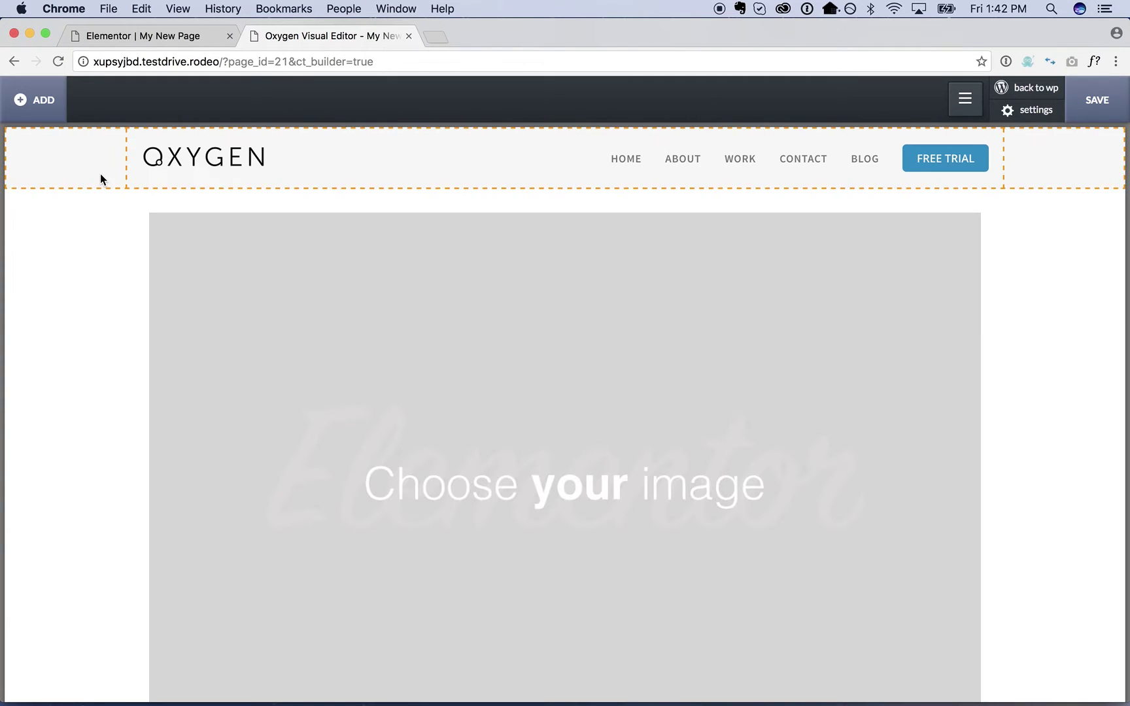
click(82, 173)
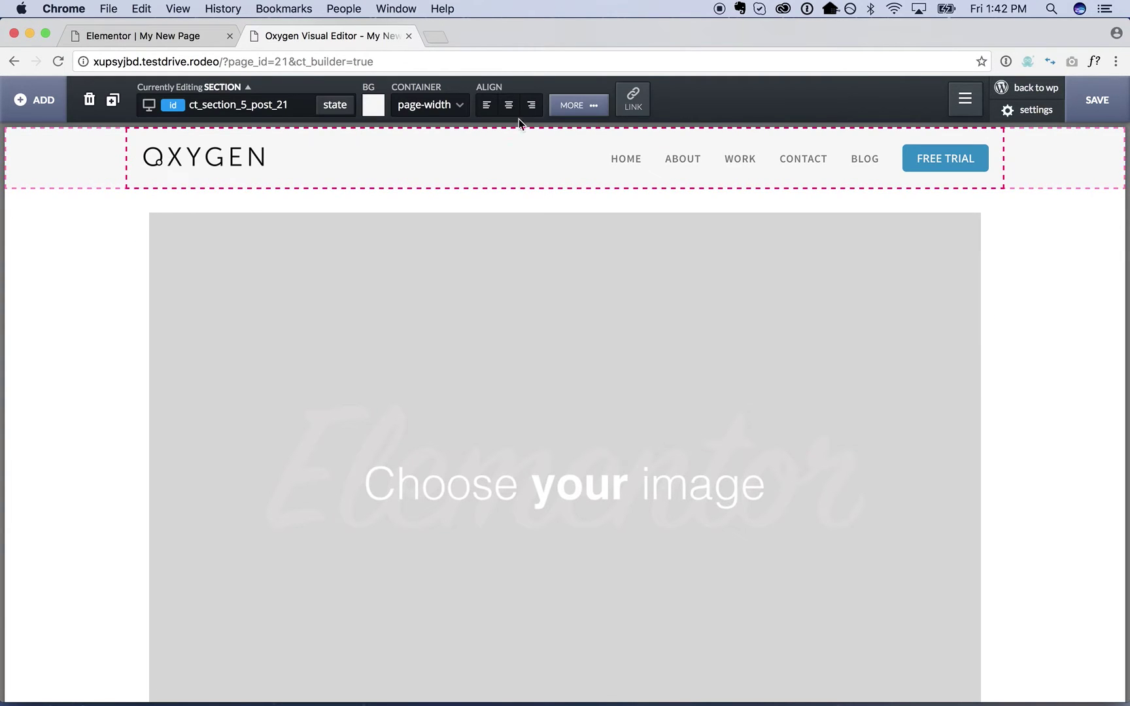
Step: Save the header section as the re-usable part 'My Header'
click(977, 112)
mouse_move(958, 242)
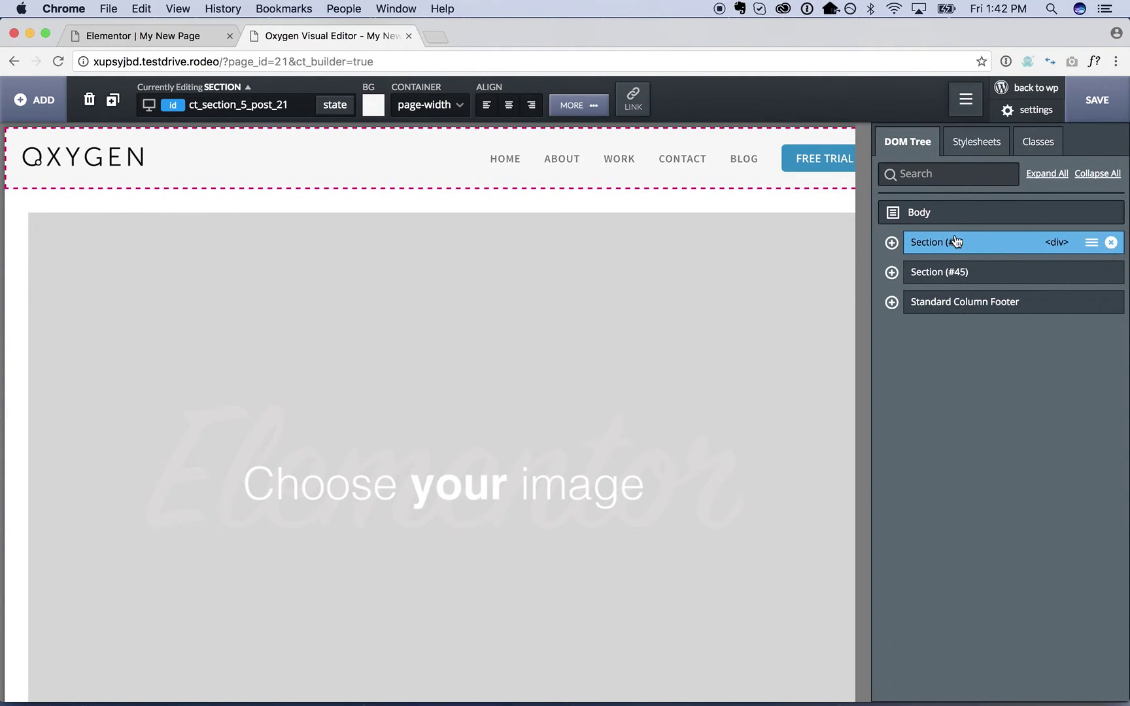
click(1092, 243)
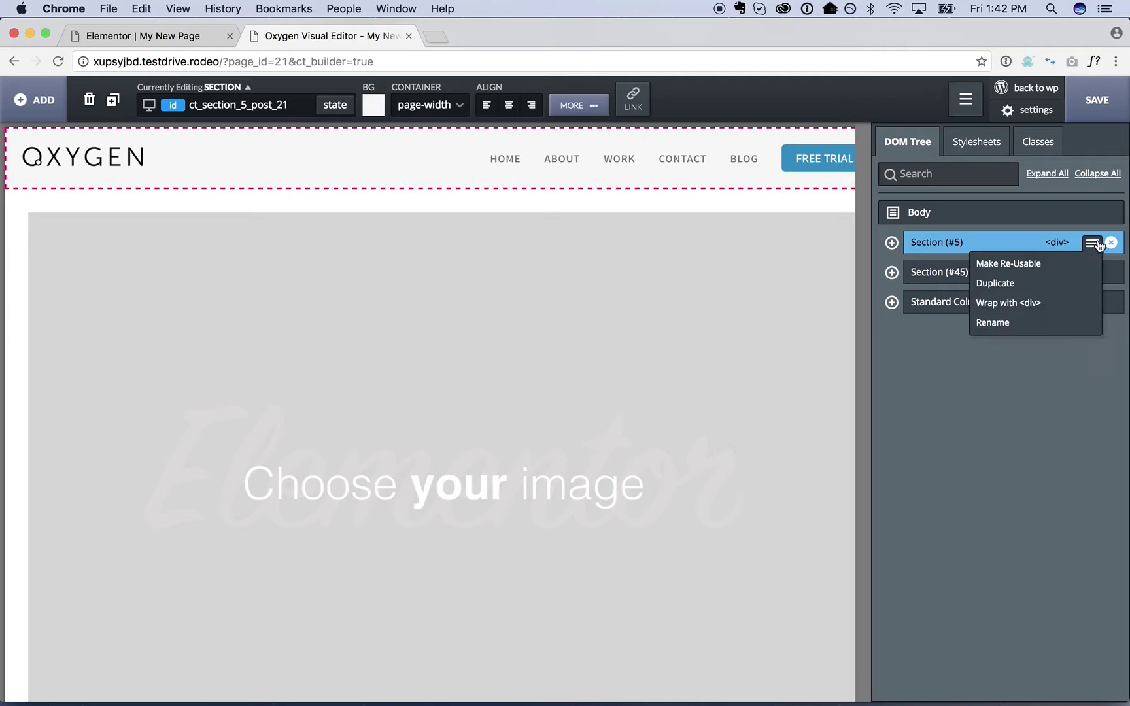
click(1051, 264)
text(My Header)
key(Return)
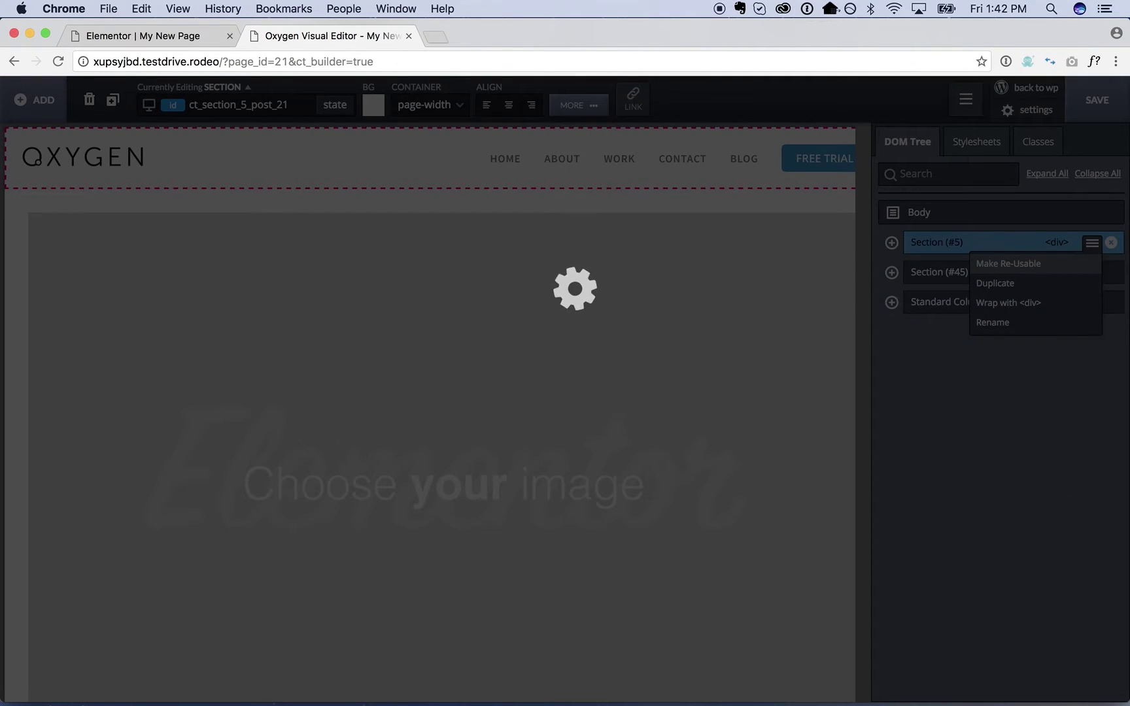
click(692, 262)
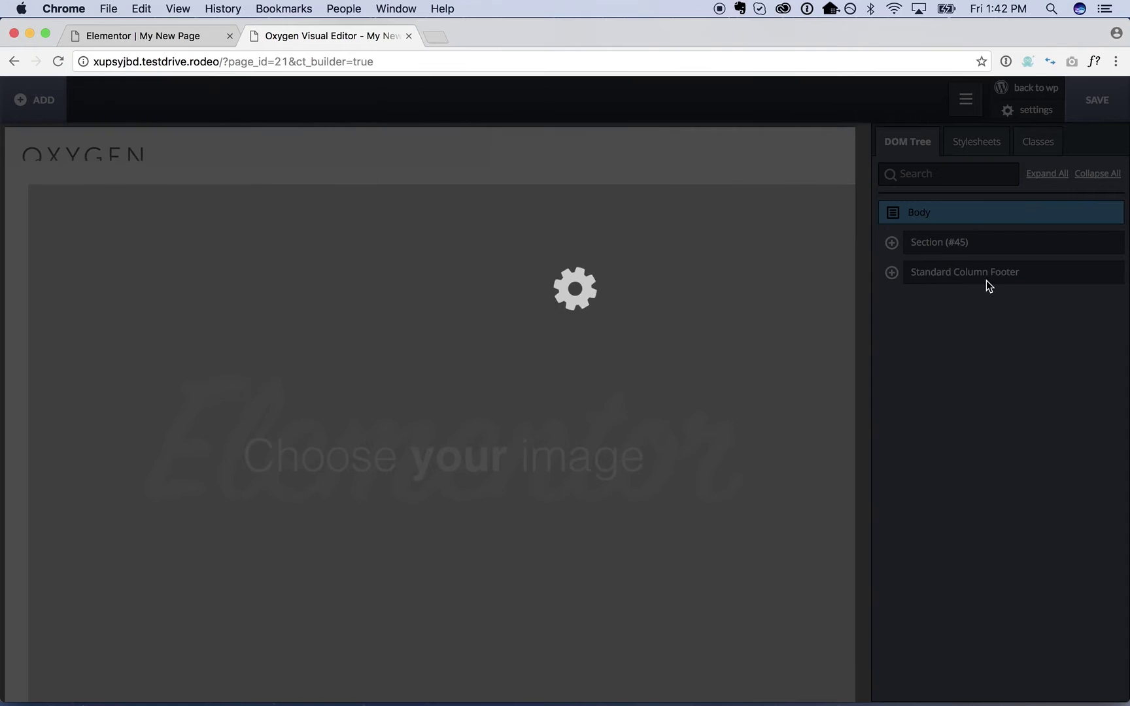
Step: Save the Standard Column Footer section as the re-usable part 'My Footer'
click(995, 270)
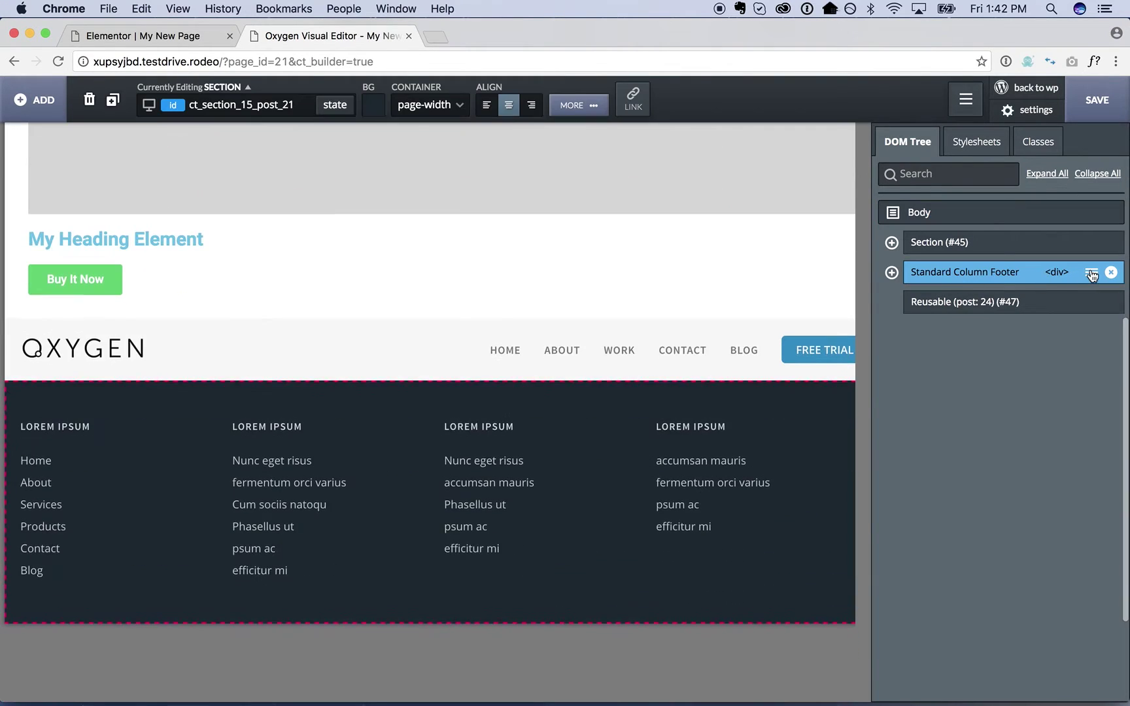
click(1092, 272)
click(995, 291)
text(My Footer)
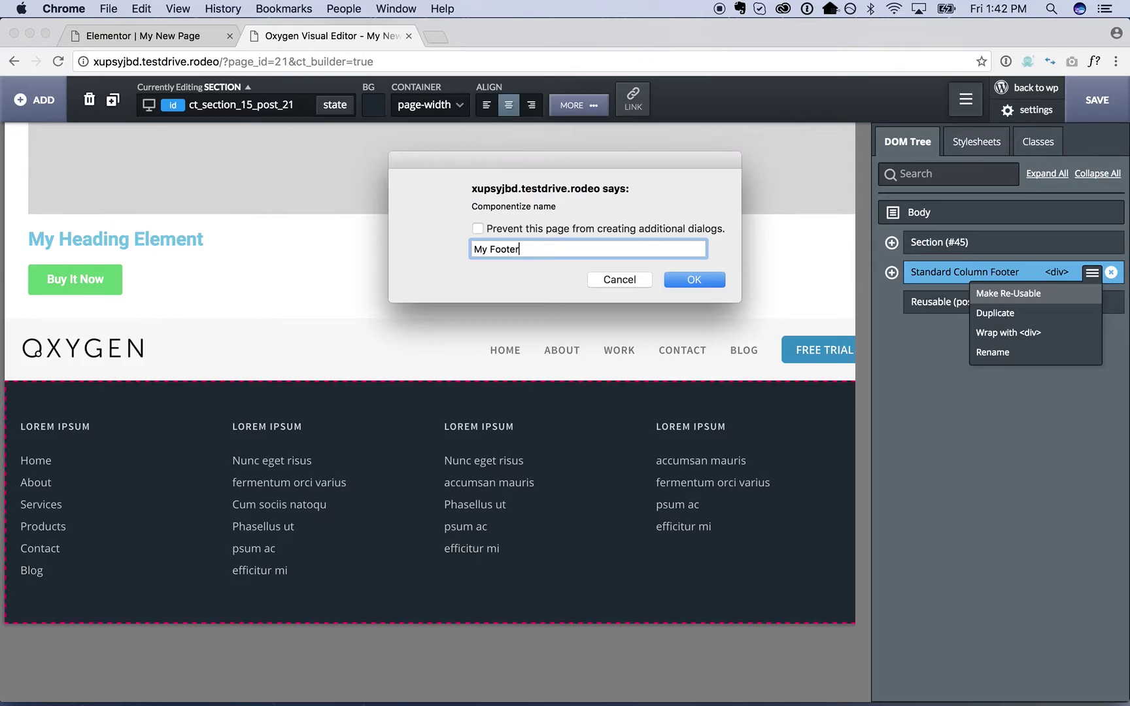
key(Return)
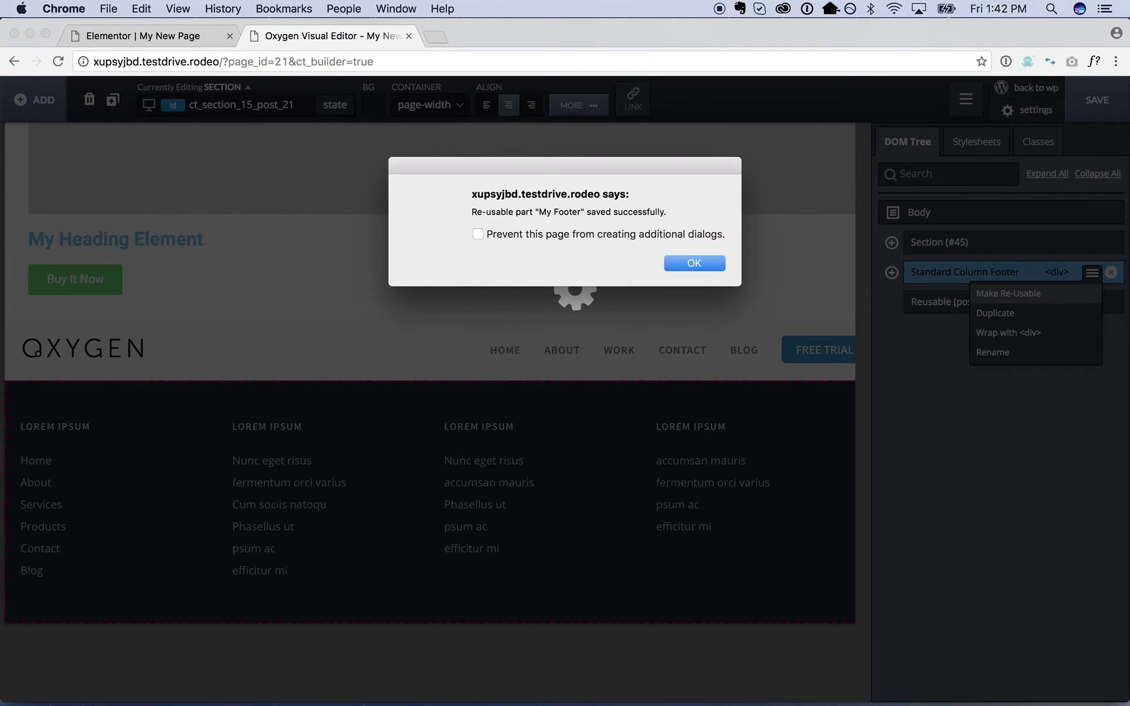
click(703, 263)
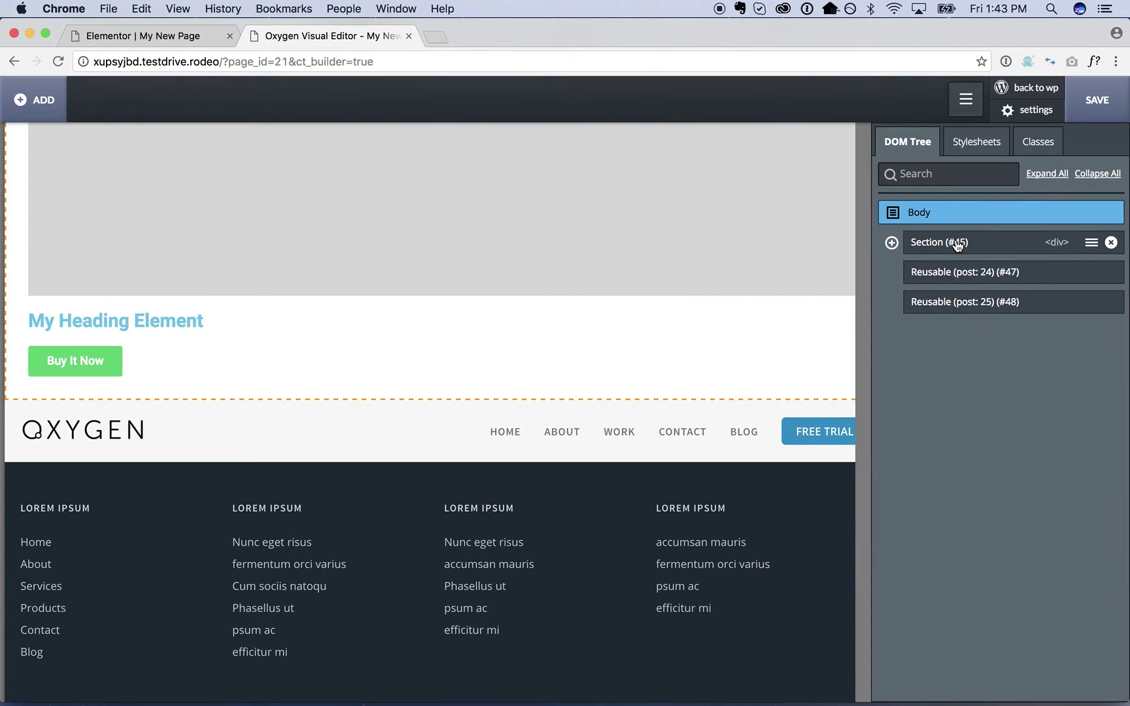
Step: Move the content section between header and footer and save the page layout
drag(958, 245, 956, 283)
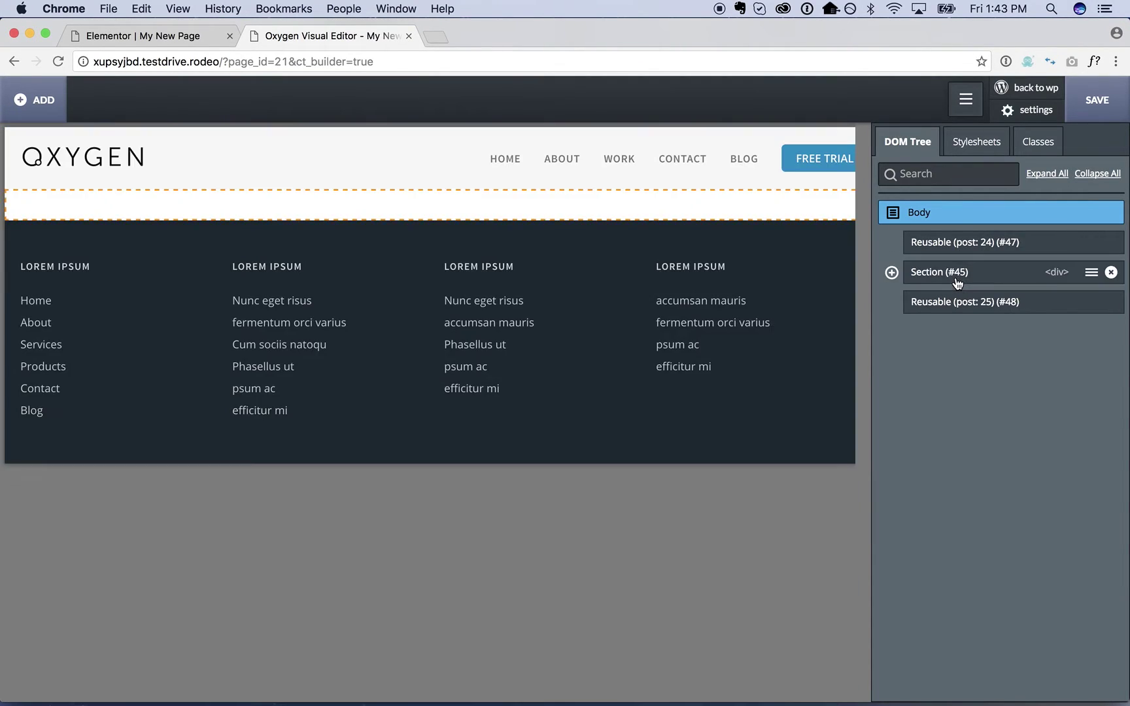
click(942, 282)
click(1099, 104)
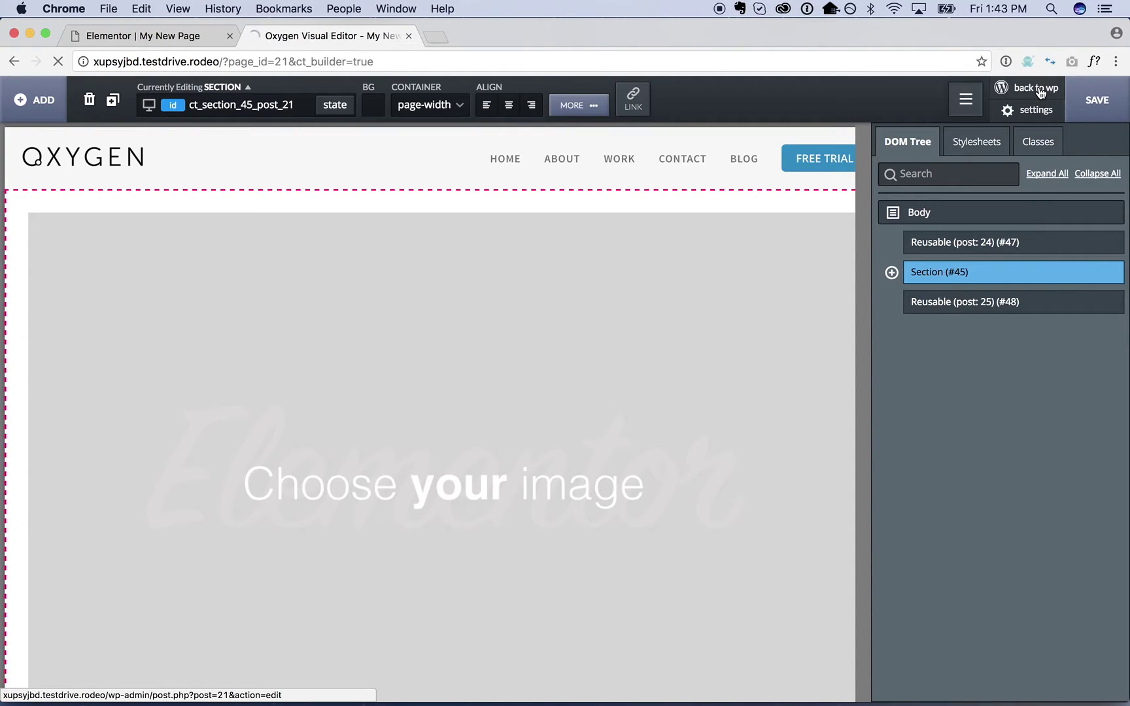
click(1039, 92)
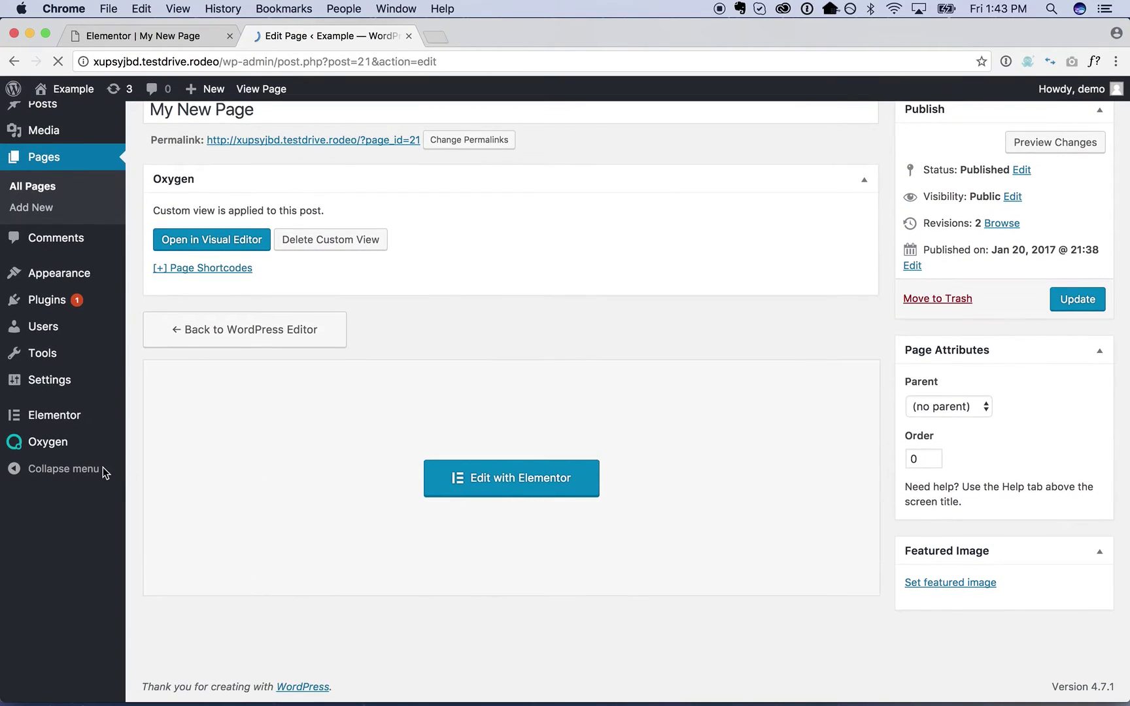
Step: Create and publish the Oxygen view 'Generic Post View' for single Posts, then open it for editing
mouse_move(56, 498)
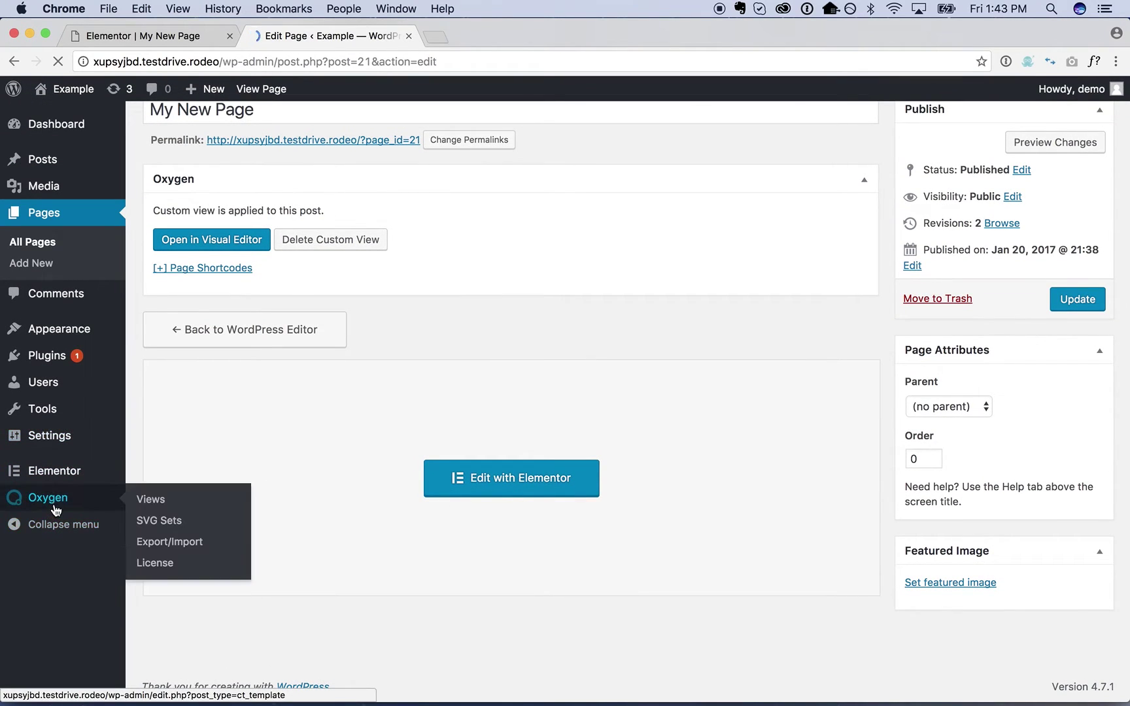
click(196, 504)
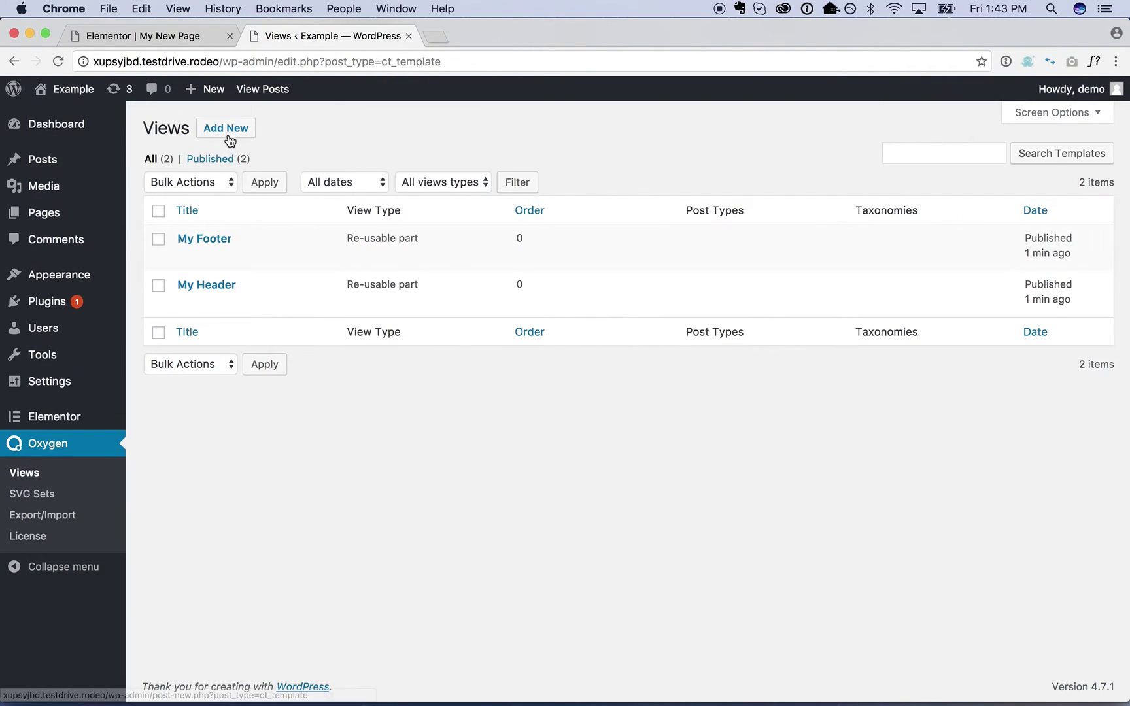
click(227, 129)
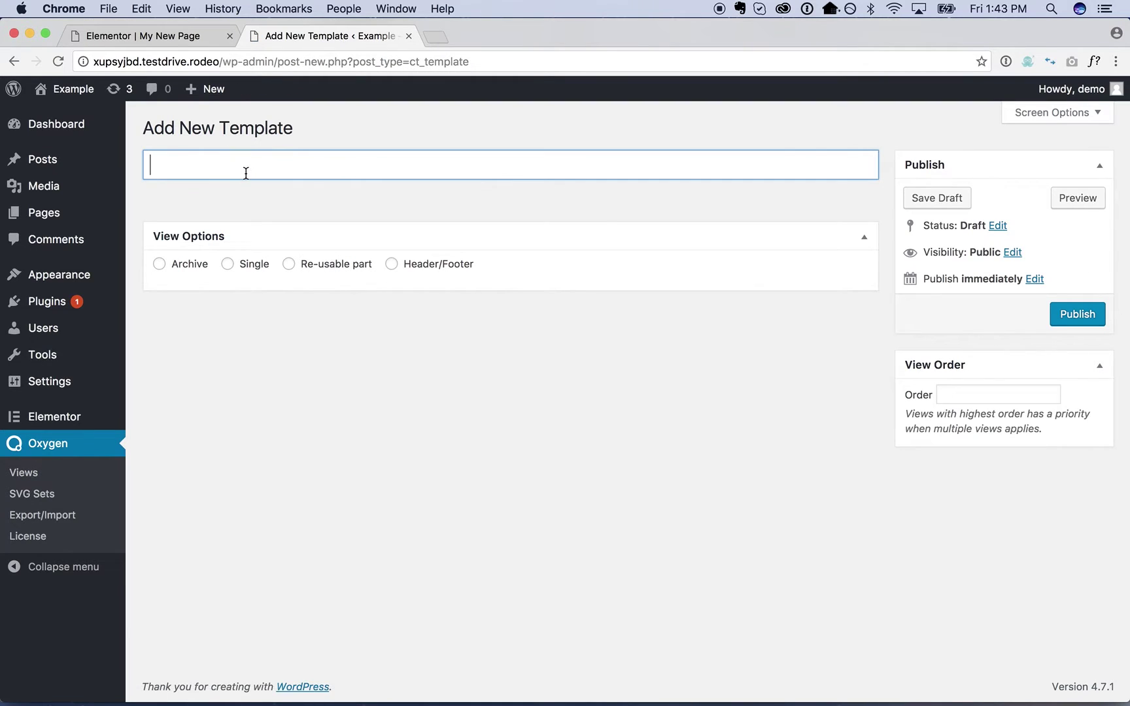
text(Generic Post View)
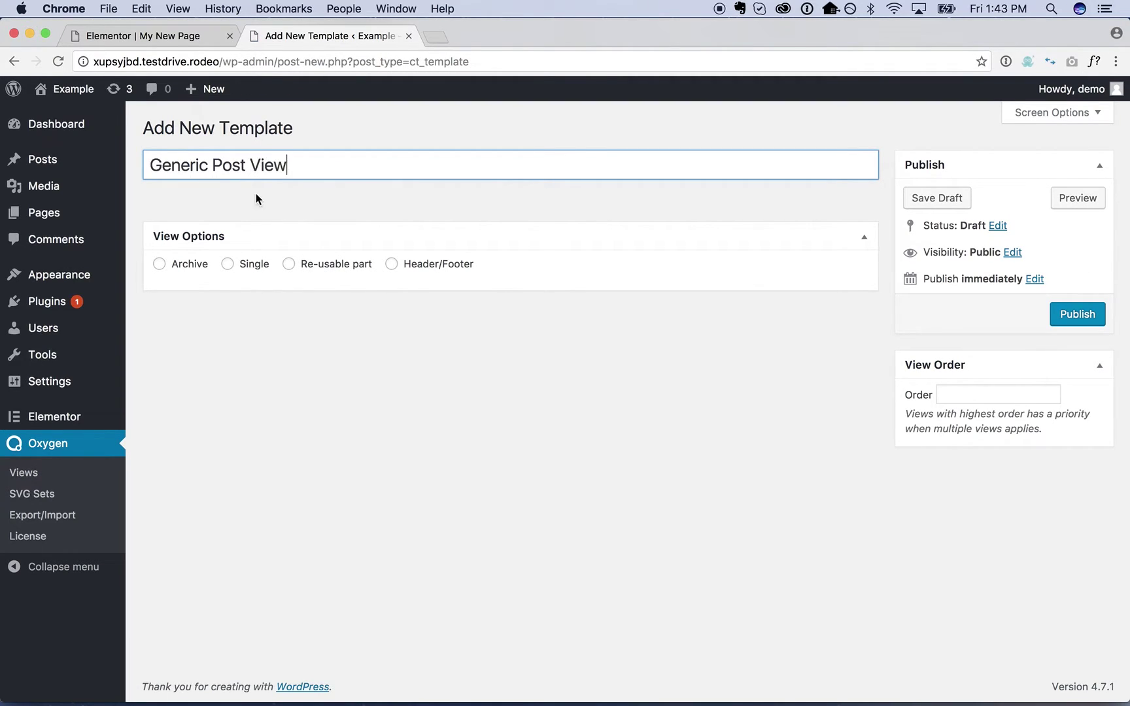
click(255, 265)
click(181, 306)
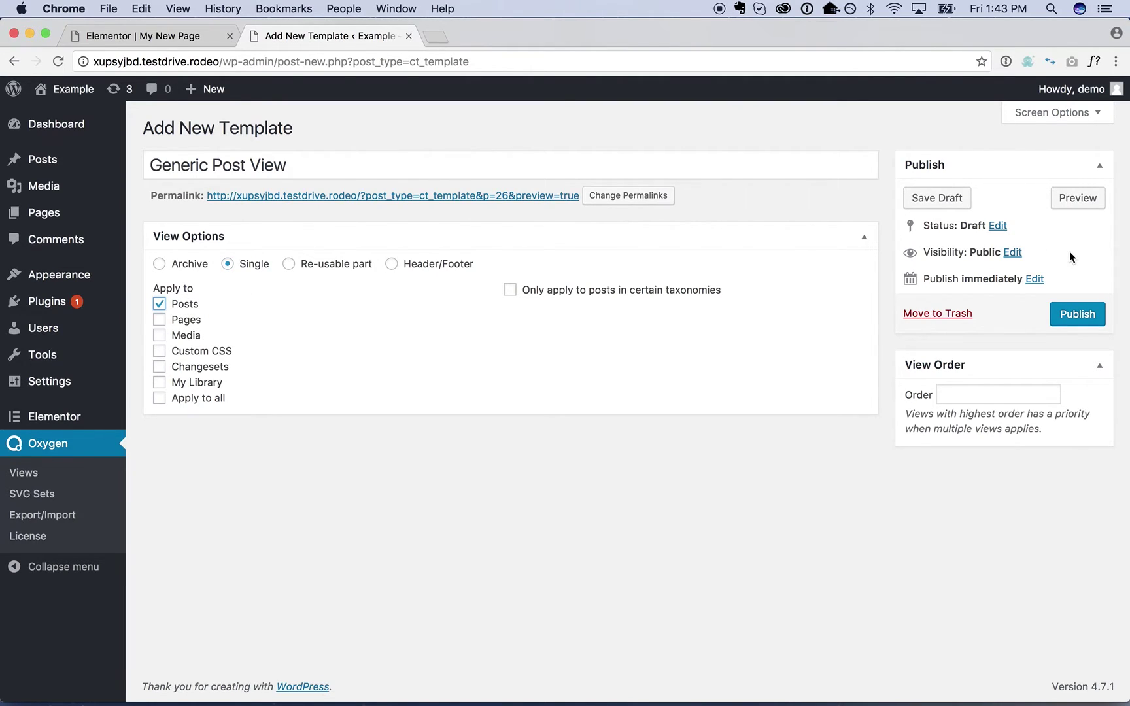
click(1078, 314)
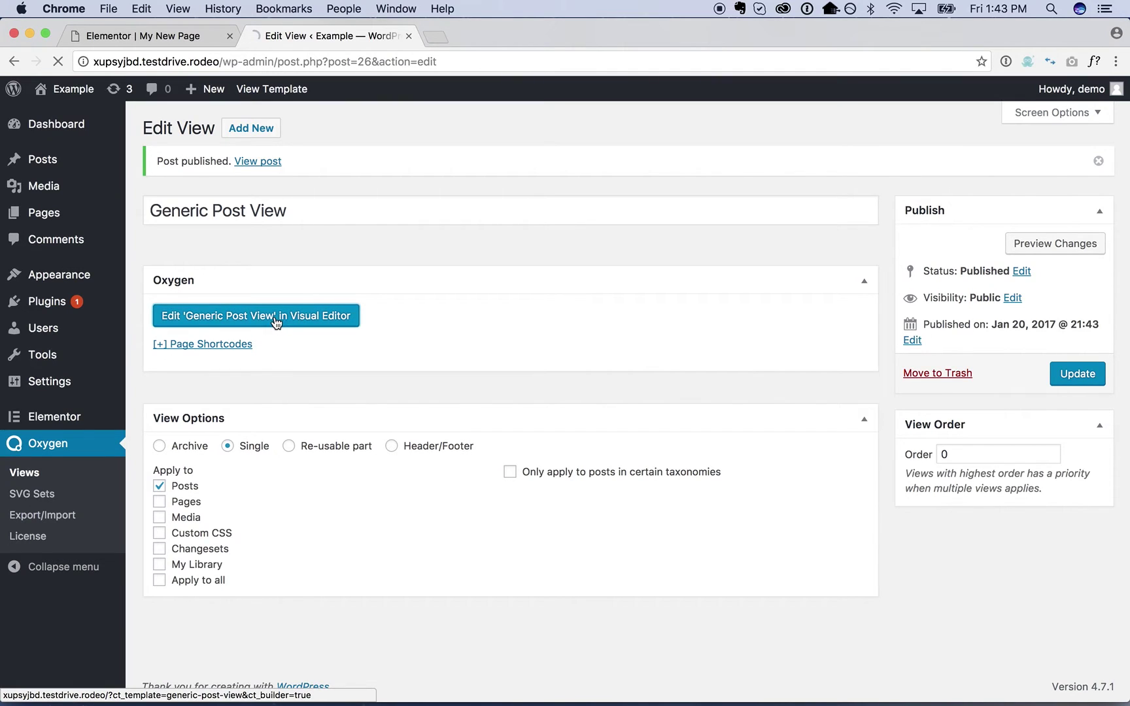
click(276, 322)
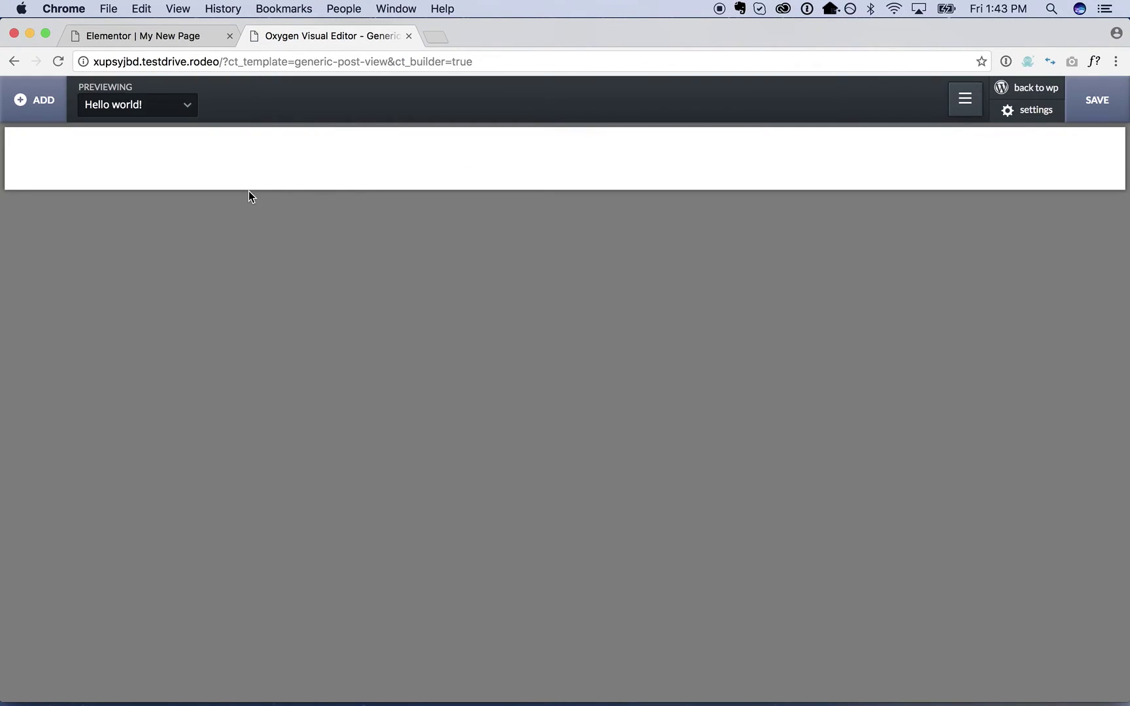
Step: Insert the My Header and My Footer re-usable parts into the template as single parts
click(39, 102)
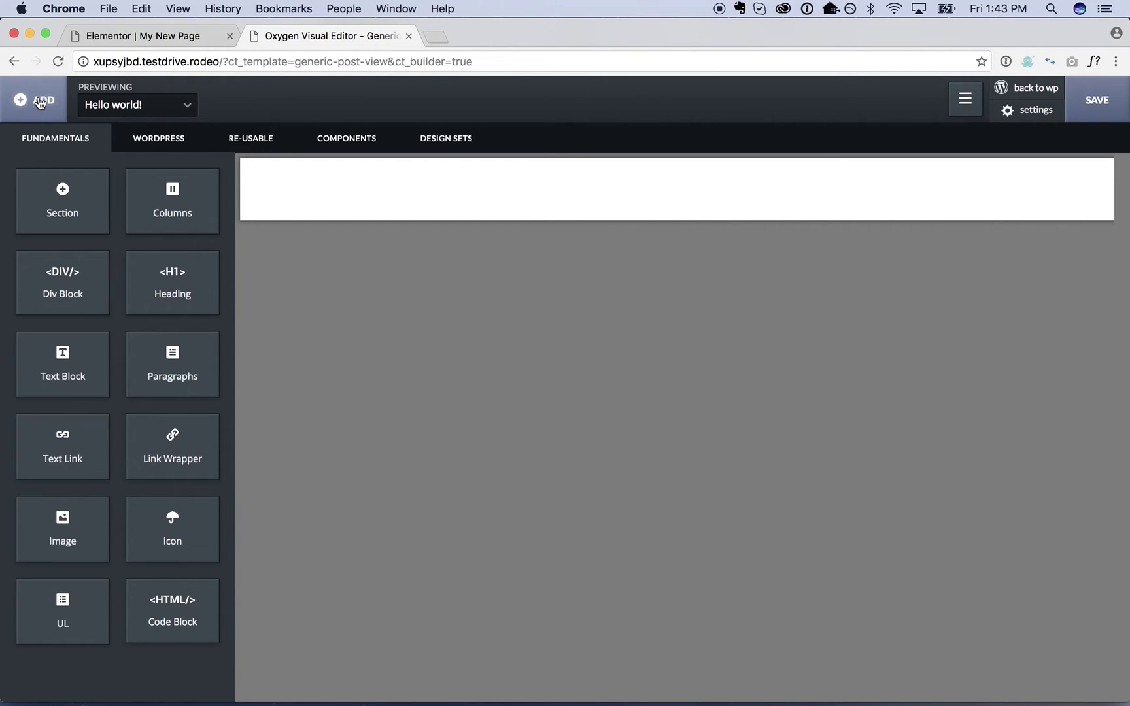
click(248, 148)
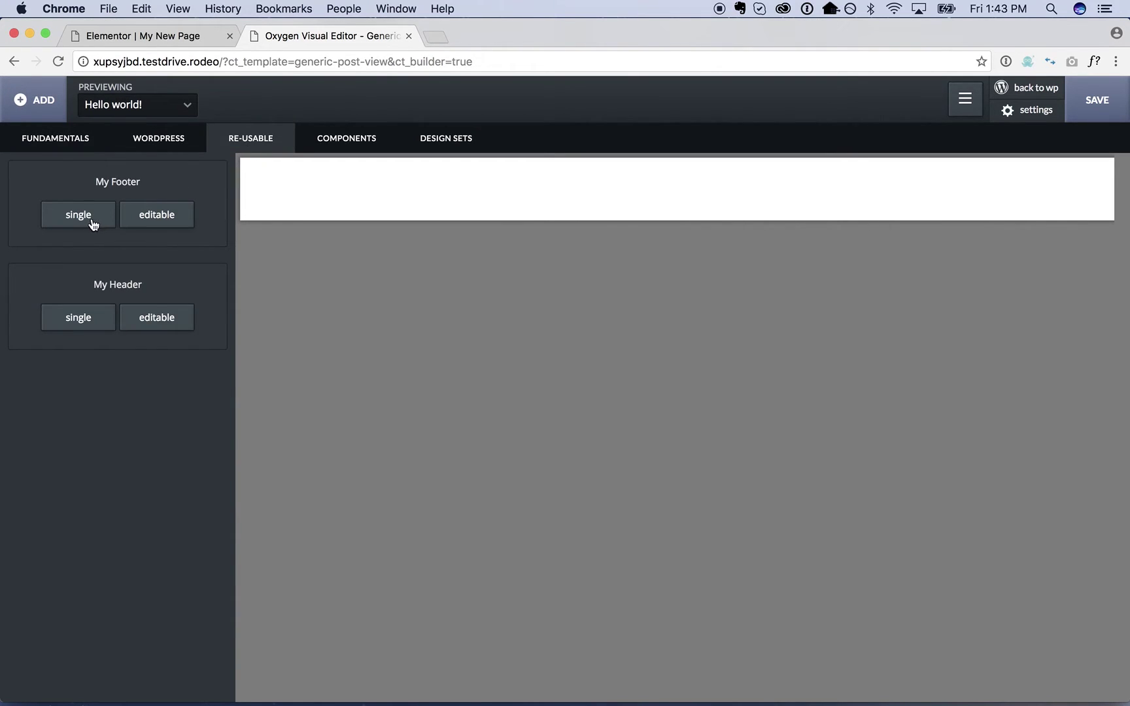
click(79, 318)
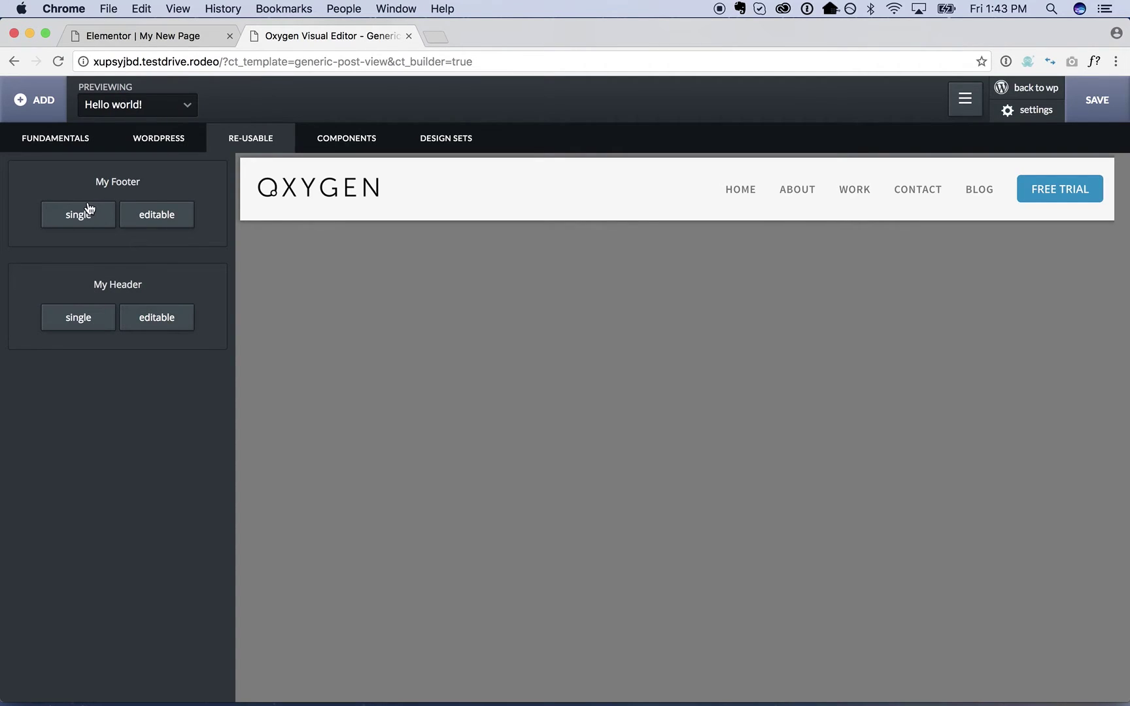
click(88, 214)
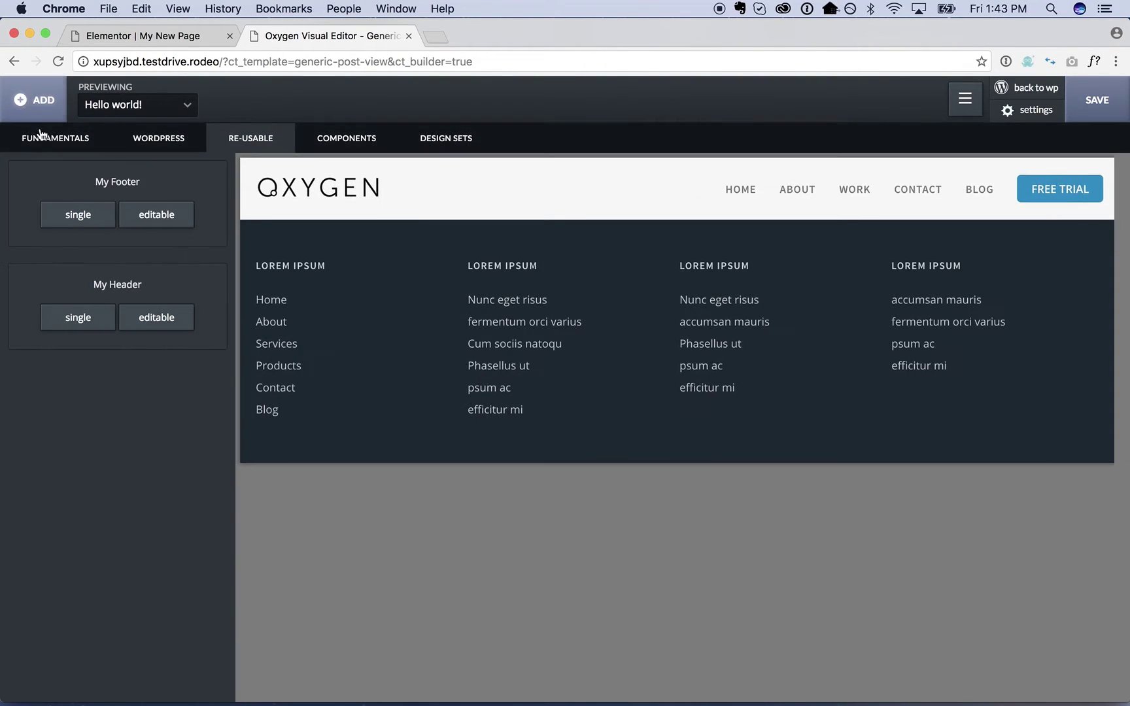
click(40, 134)
Step: Add a section between header and footer with 20 px container padding on all sides
click(62, 221)
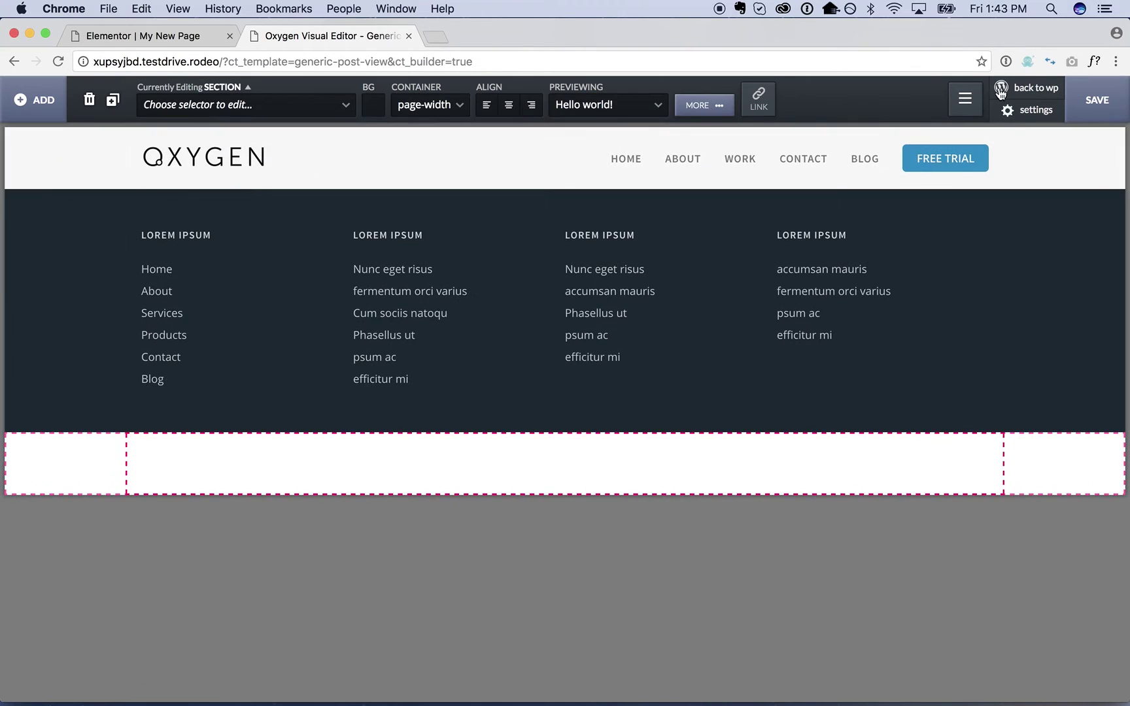
click(966, 98)
drag(958, 300, 958, 269)
click(704, 104)
click(62, 168)
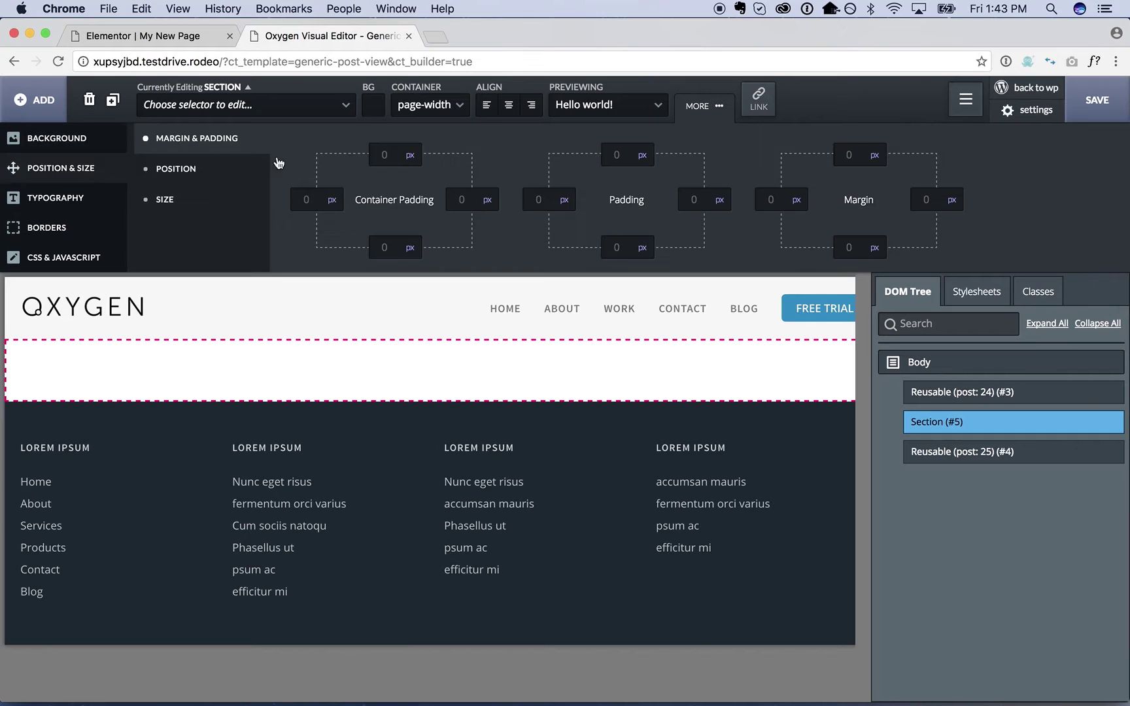
click(391, 163)
text(20)
click(474, 167)
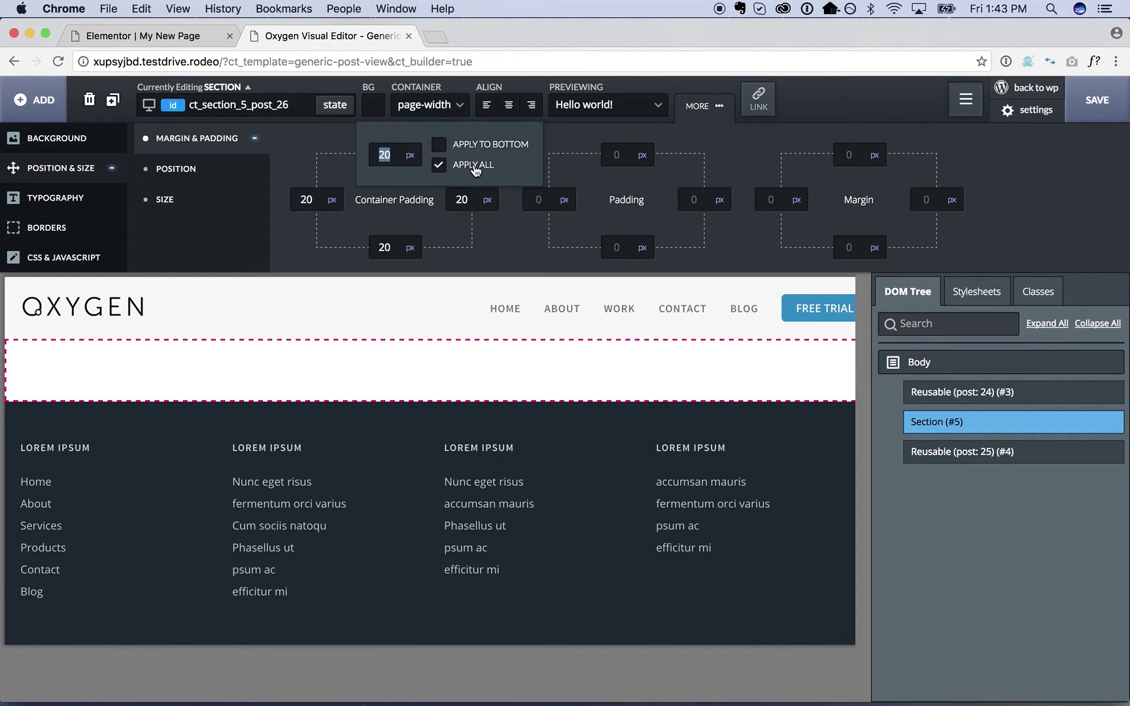
click(353, 365)
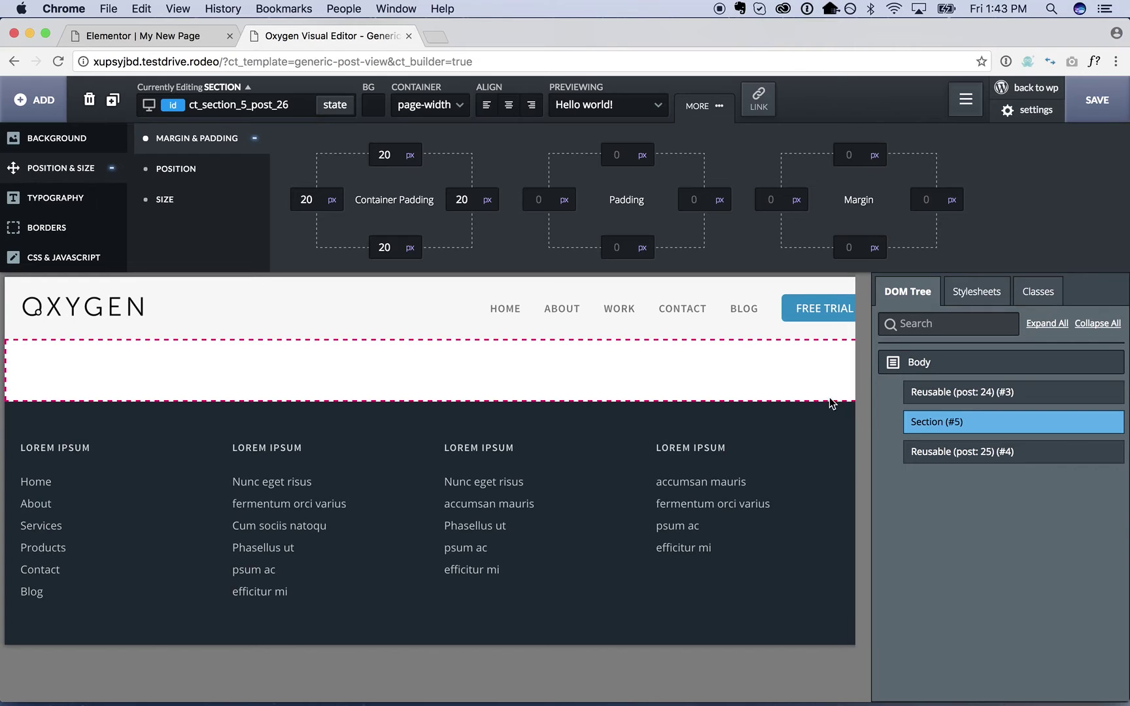
Step: Add a left-floated 70% div block to the section and duplicate it as a 30% block
click(27, 99)
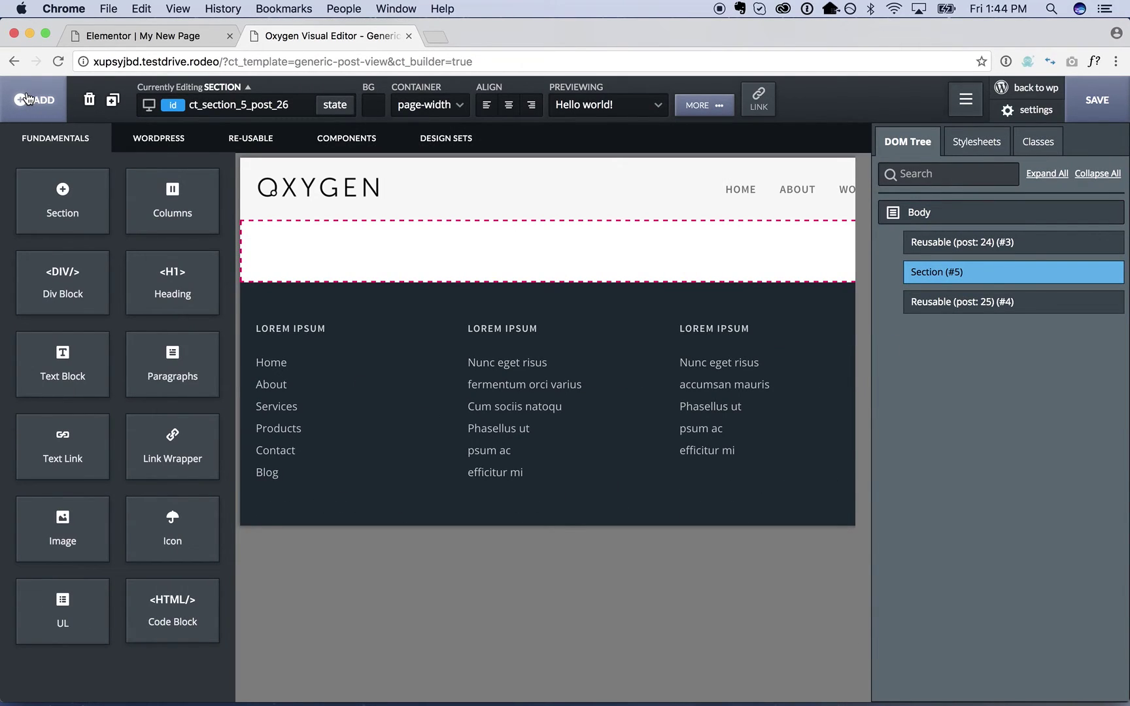
click(63, 288)
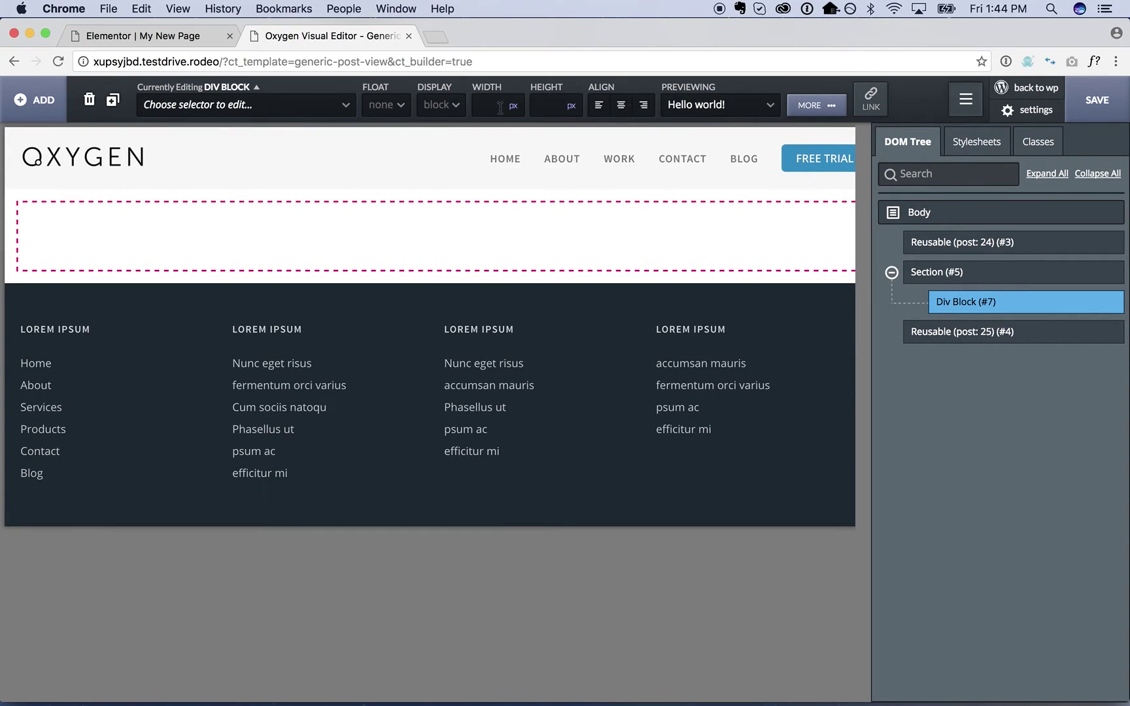
click(517, 117)
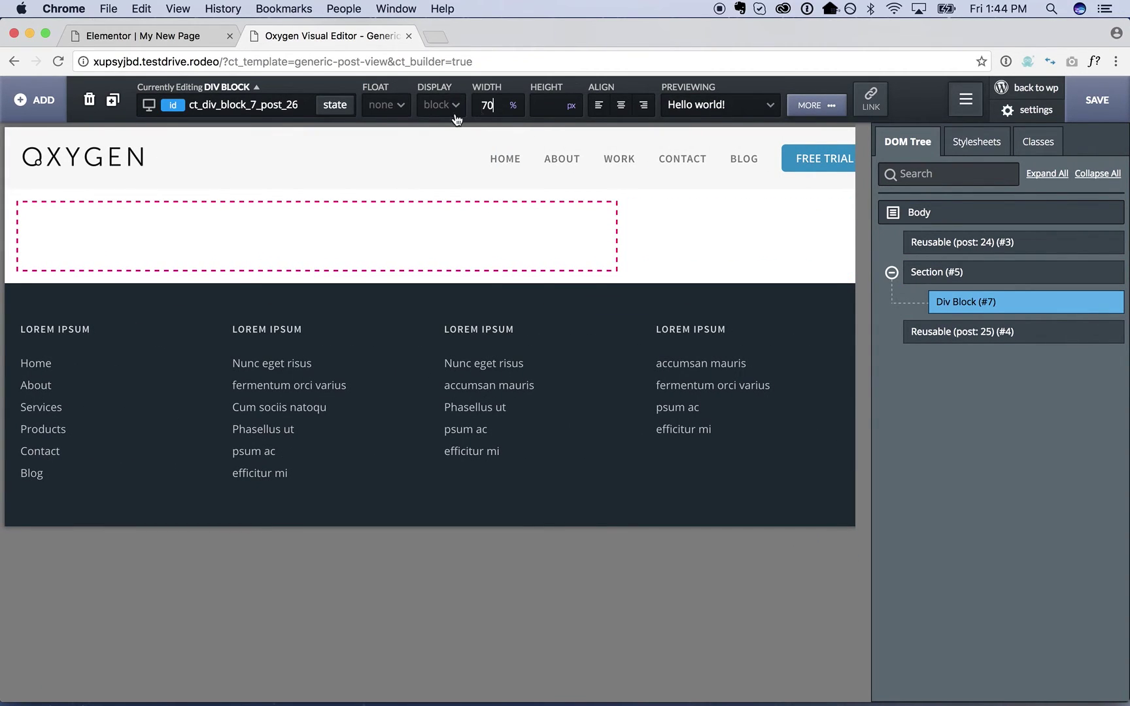
click(385, 105)
click(376, 168)
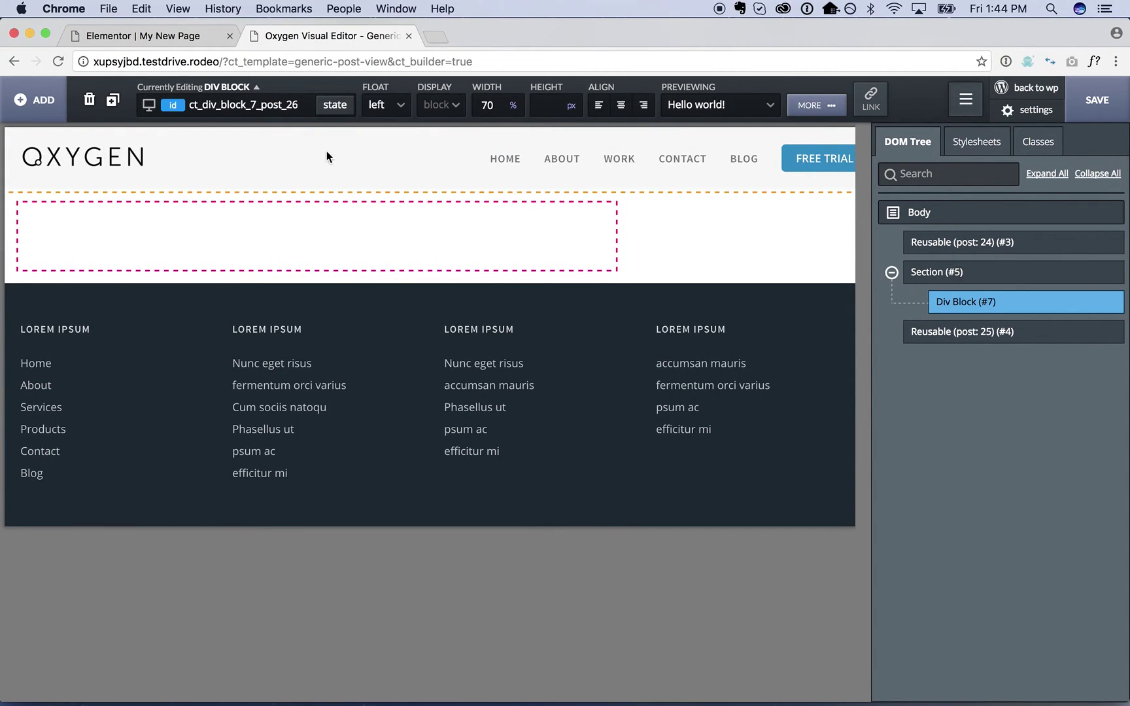
click(113, 99)
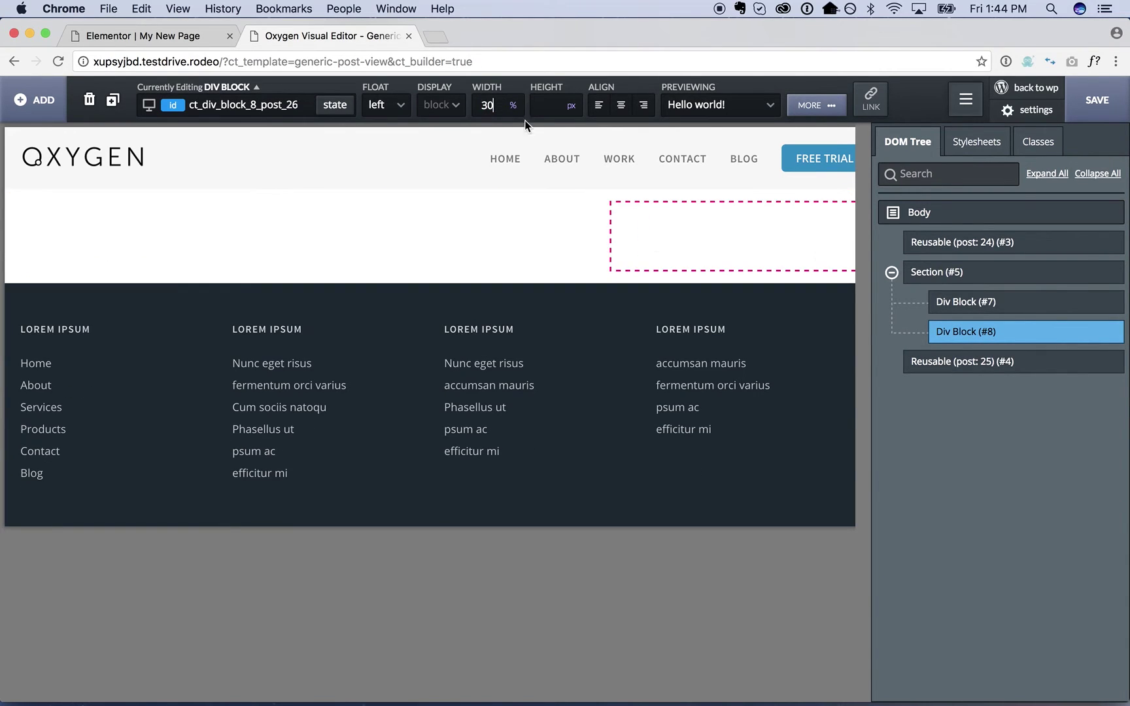
Step: Give the 70% block 50 px of right padding
click(382, 244)
click(803, 112)
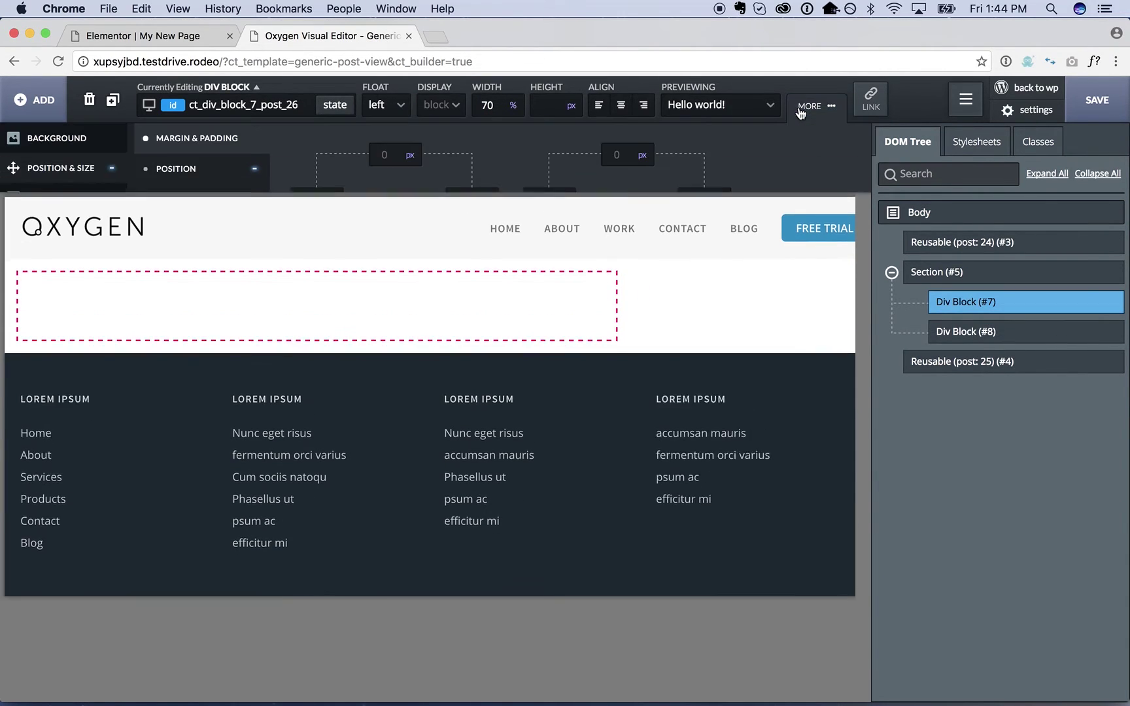
click(450, 200)
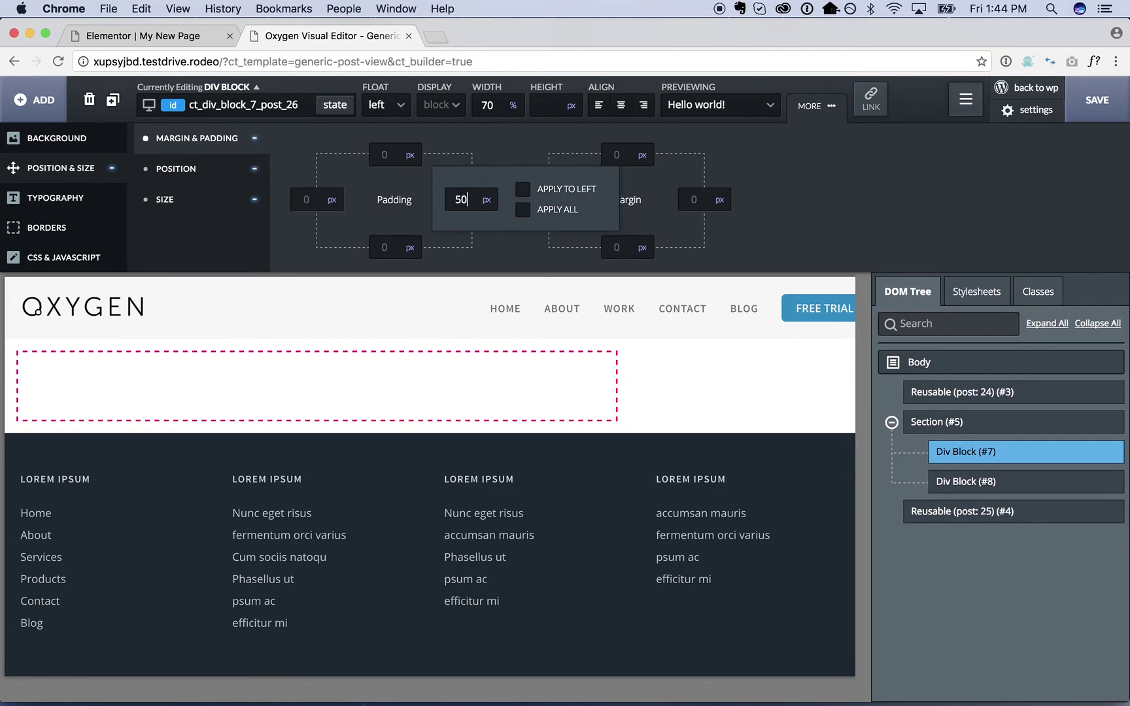
click(585, 378)
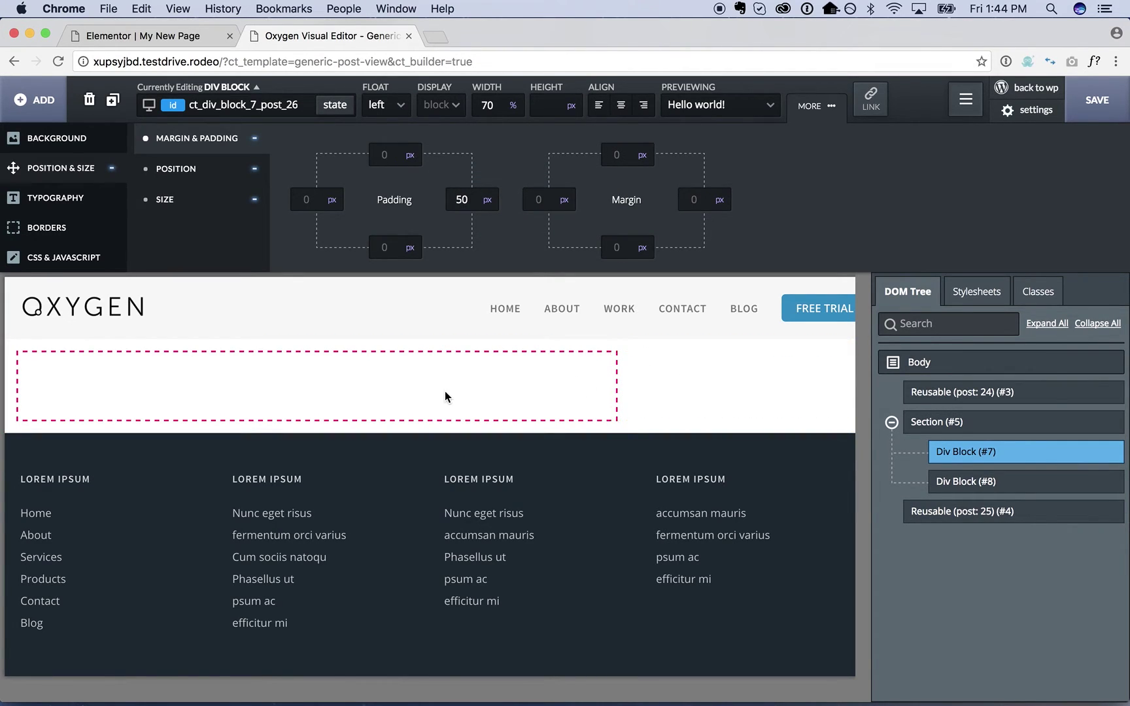
click(38, 100)
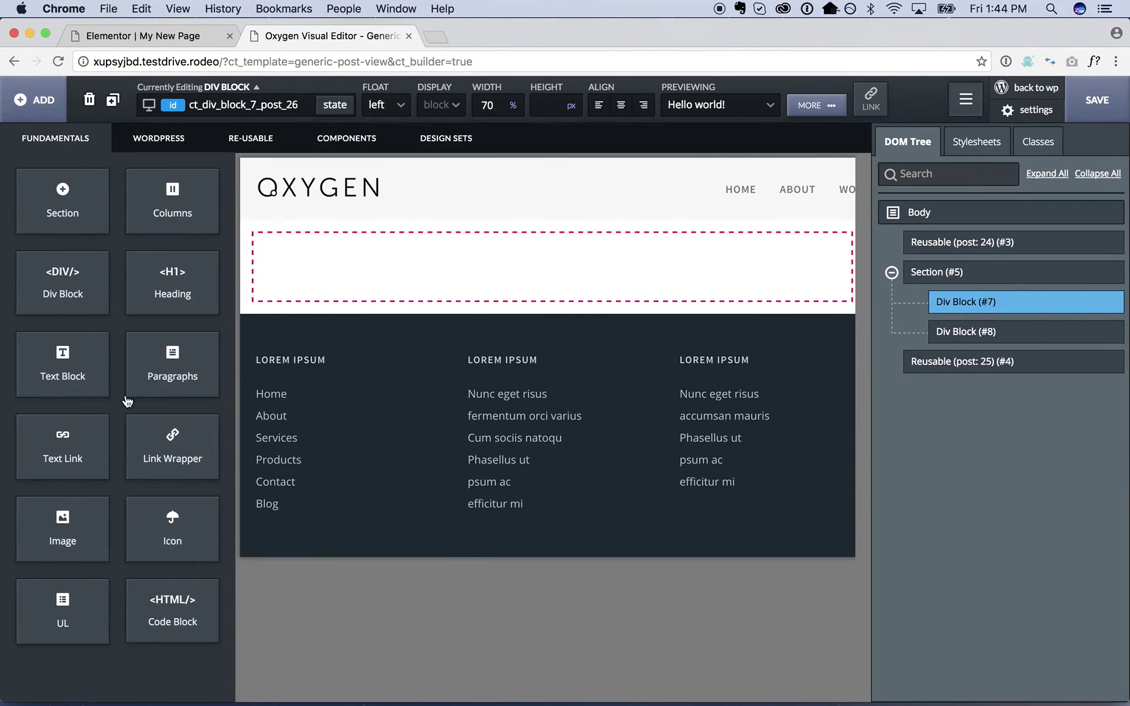
Step: Add a code block with a while(have_posts()) the_post()/the_content() loop, previewing the Hello world! post
click(173, 611)
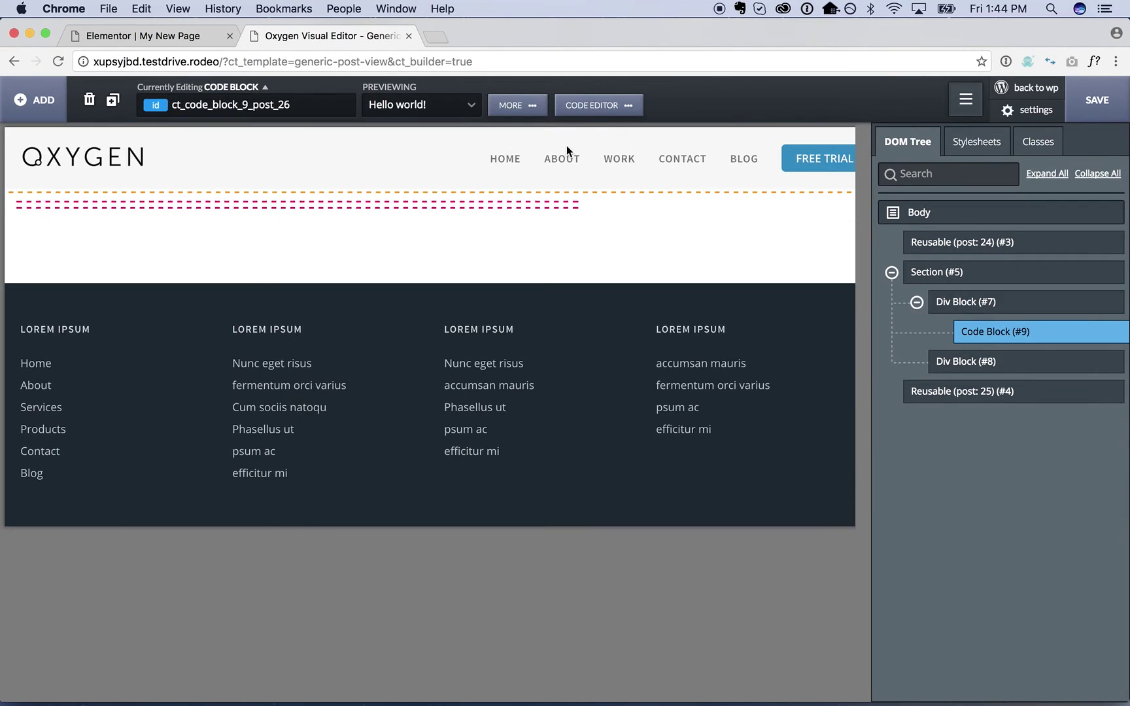
click(592, 106)
key(super+a)
text(M<?)
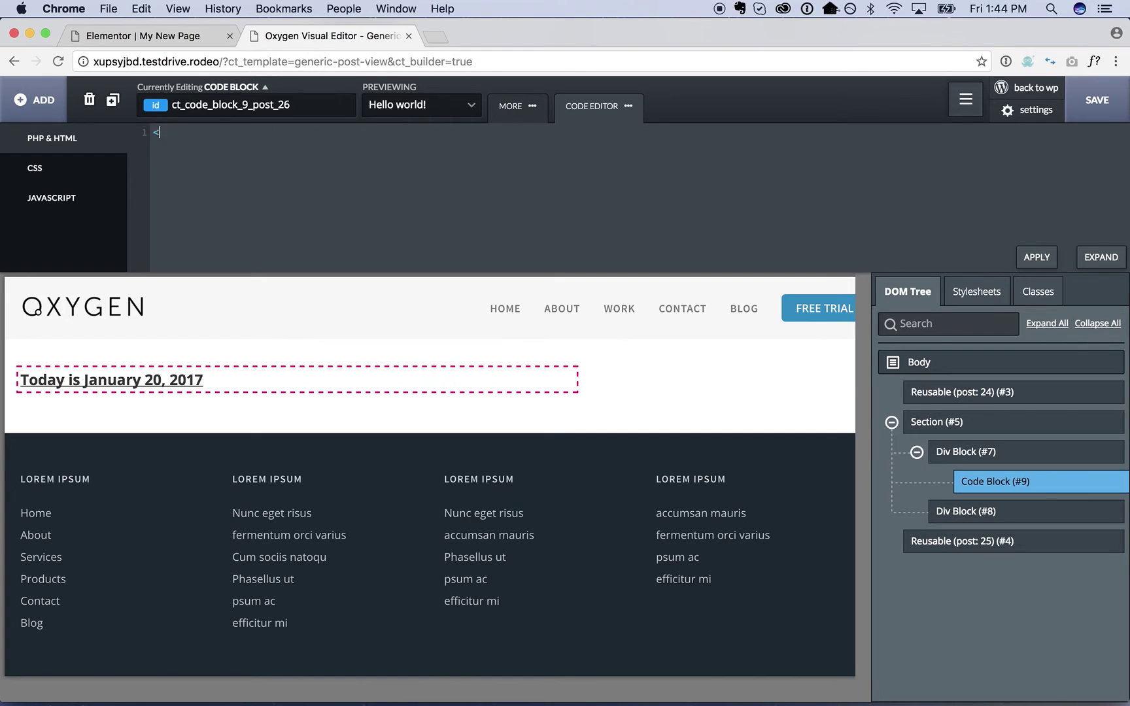
text(while (have_posts()) {)
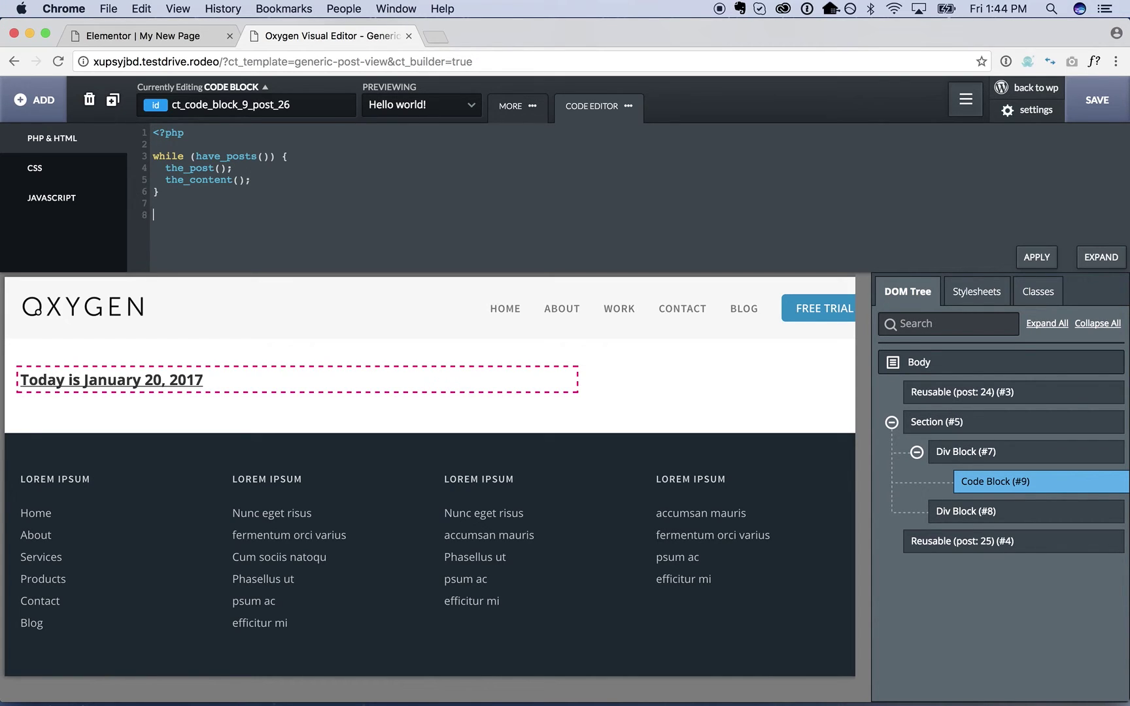
click(1040, 257)
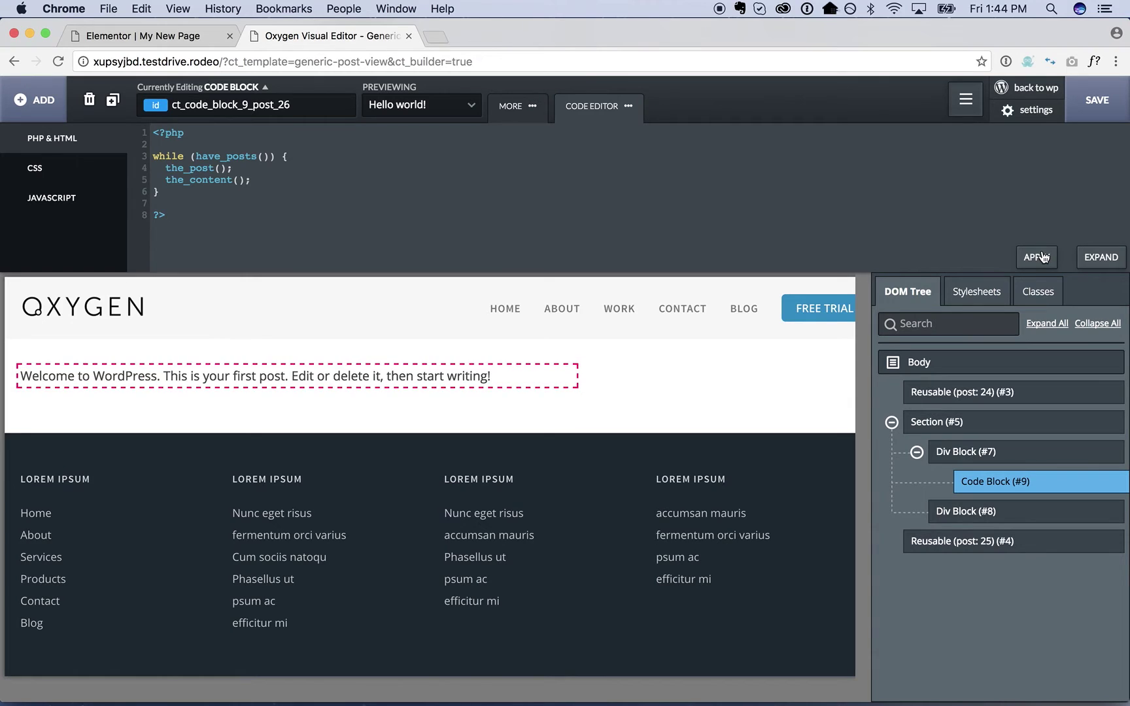
click(445, 106)
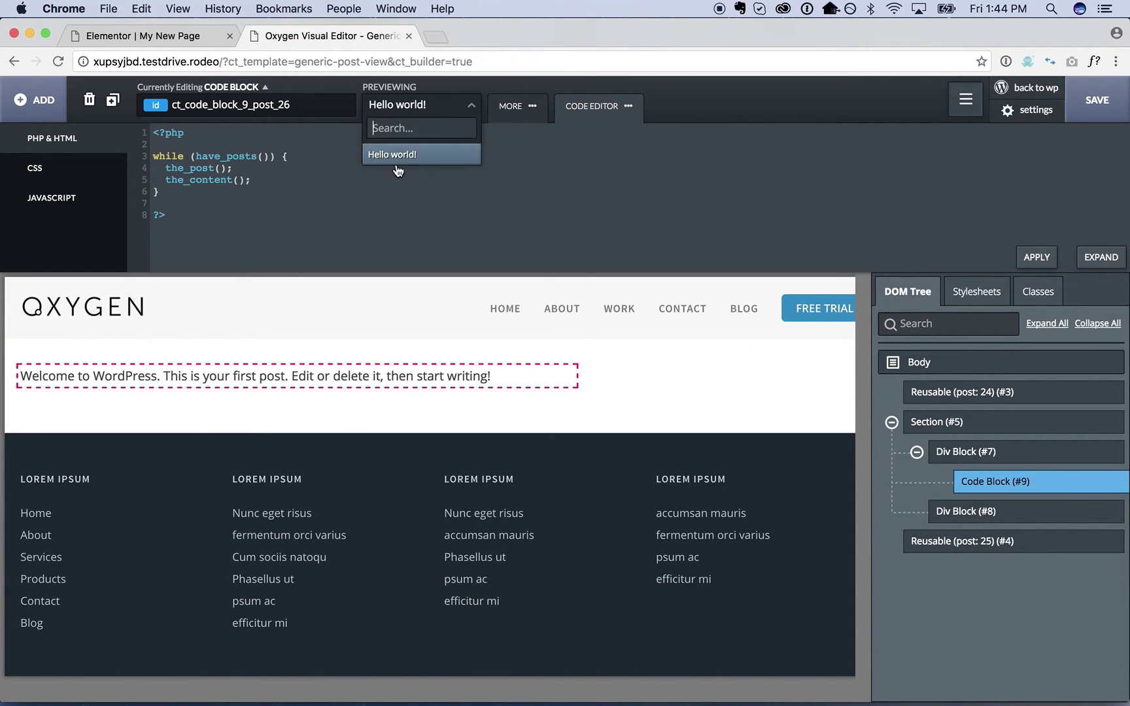
click(417, 157)
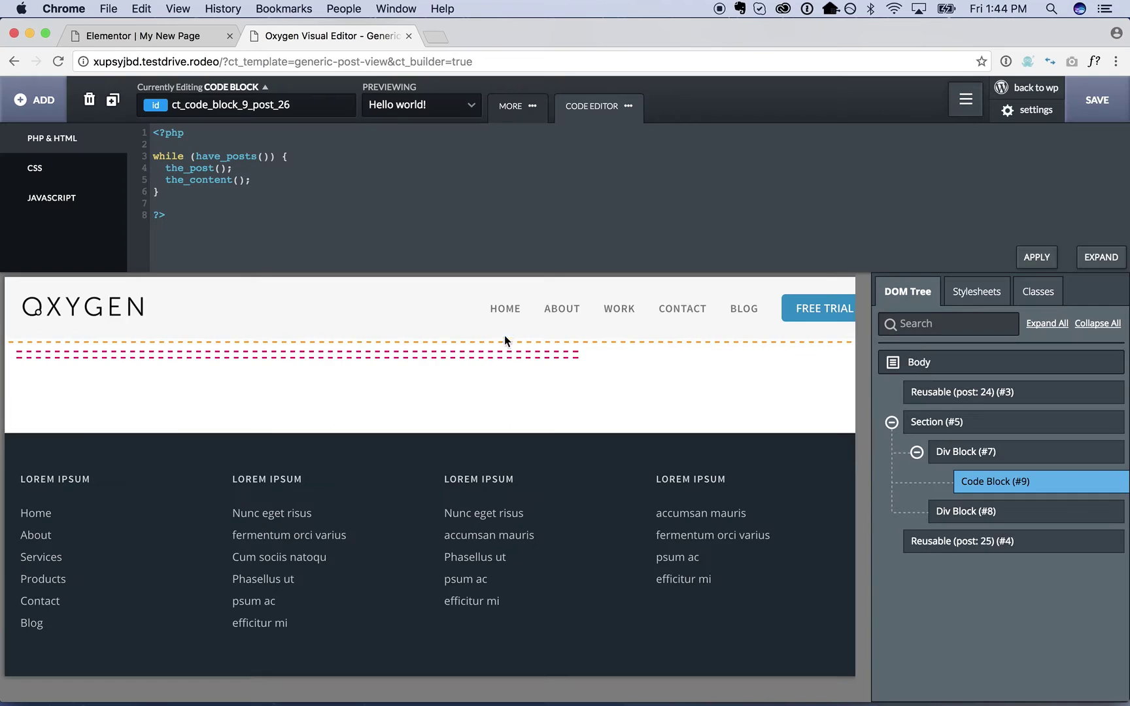
click(679, 370)
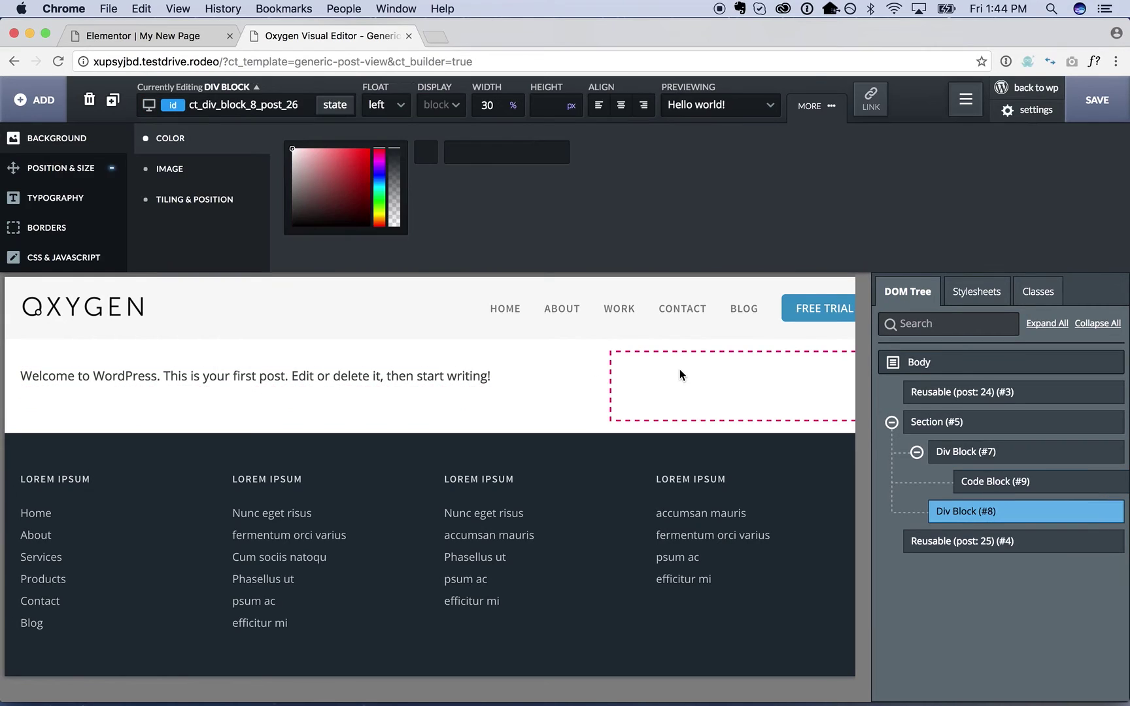
Step: Add a 'My Sidebar' heading with font weight 400 to the sidebar block
click(43, 101)
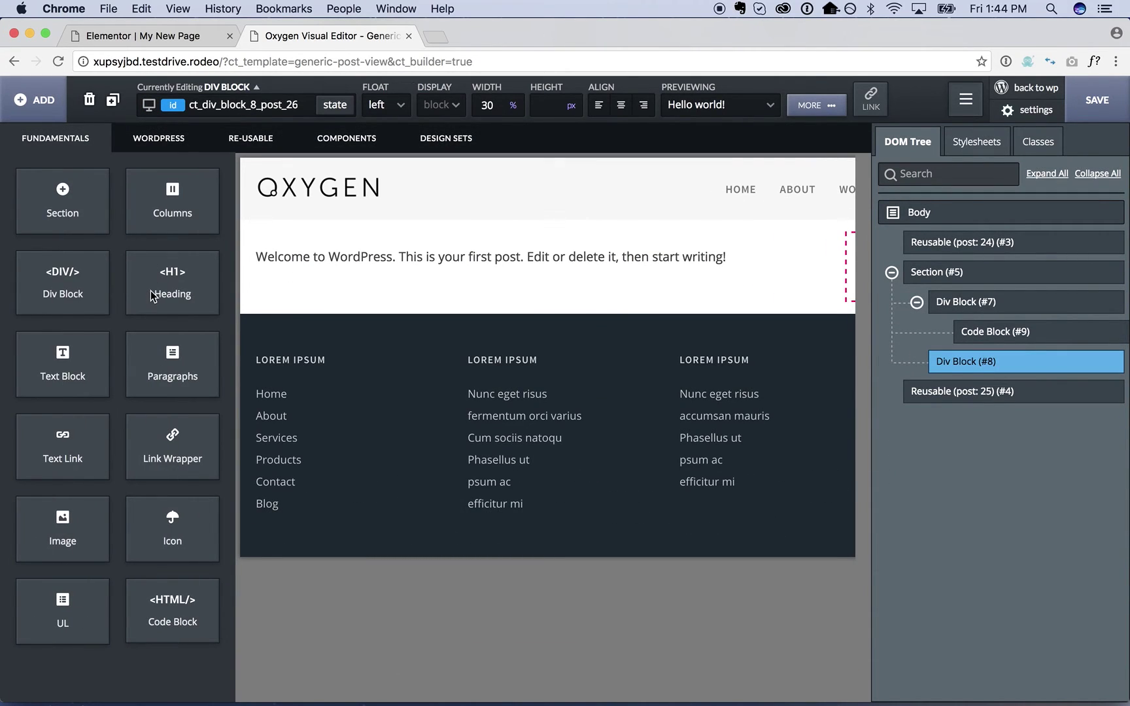
click(150, 290)
double_click(657, 288)
key(ctrl+a)
text(M)
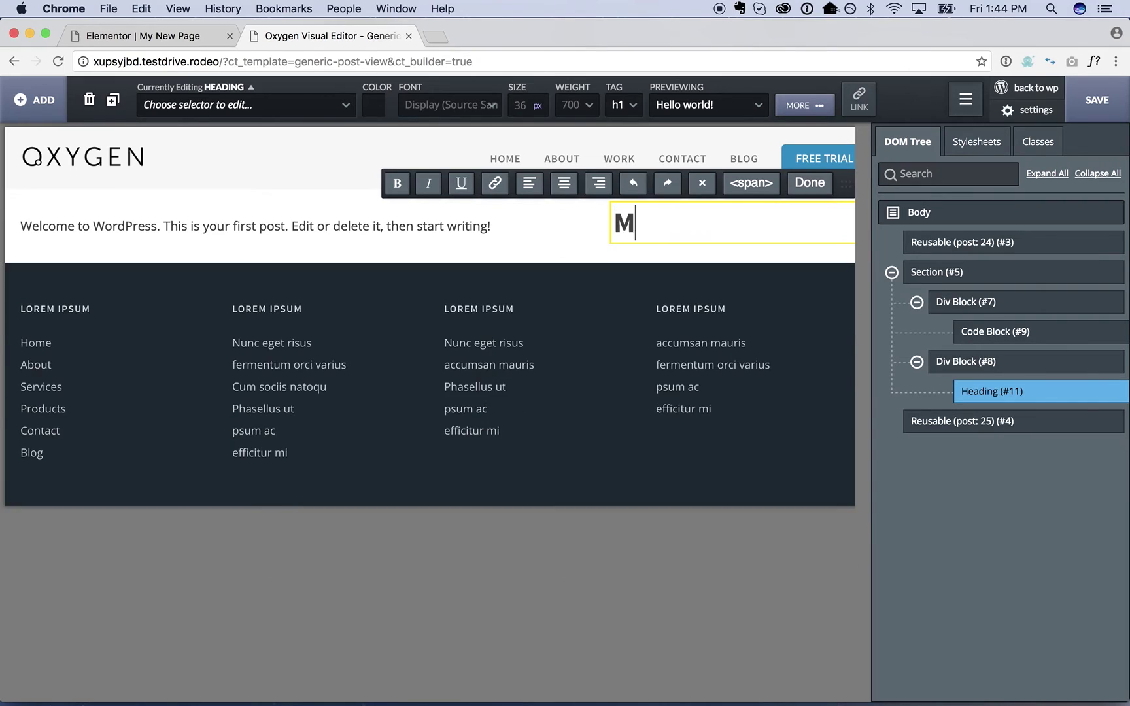
text(y Sidebar)
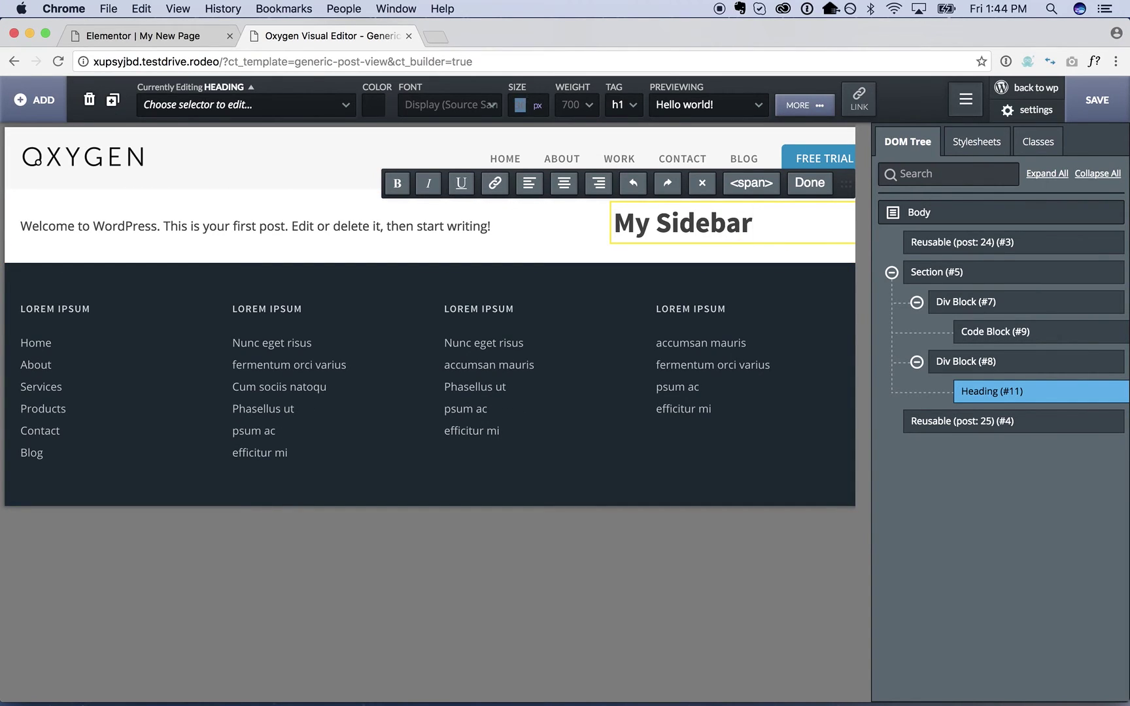
click(575, 104)
click(578, 213)
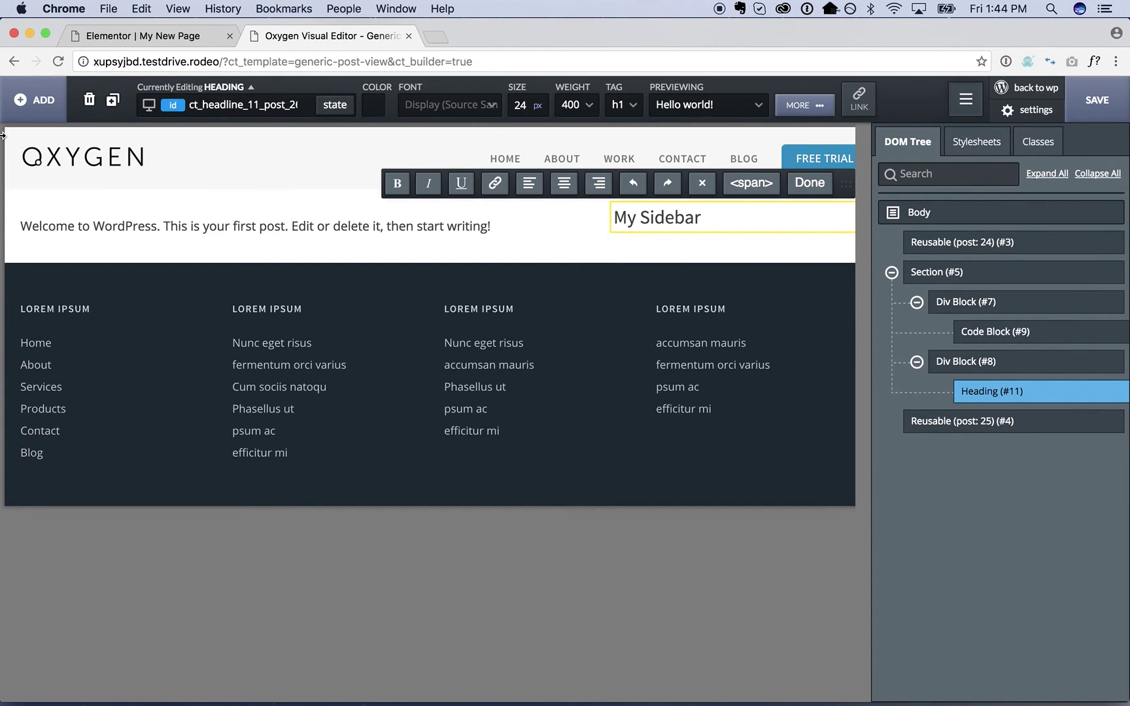
Step: Add an image below the heading, 500 px tall and 100% wide
click(34, 105)
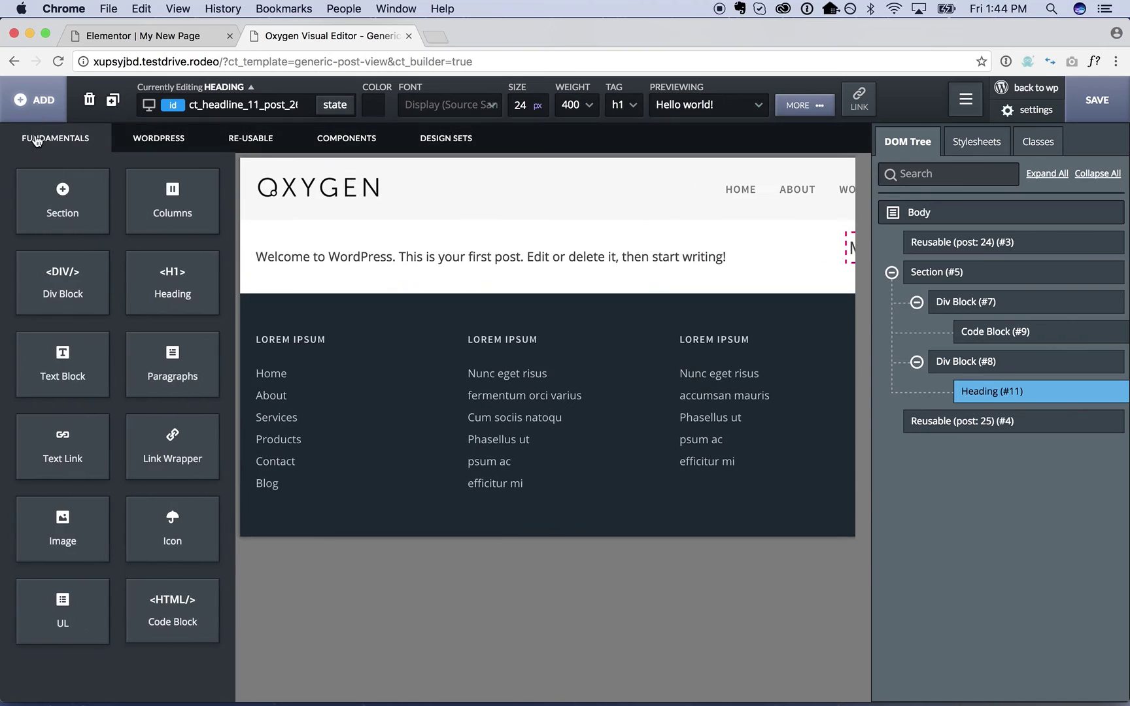
click(62, 530)
click(662, 108)
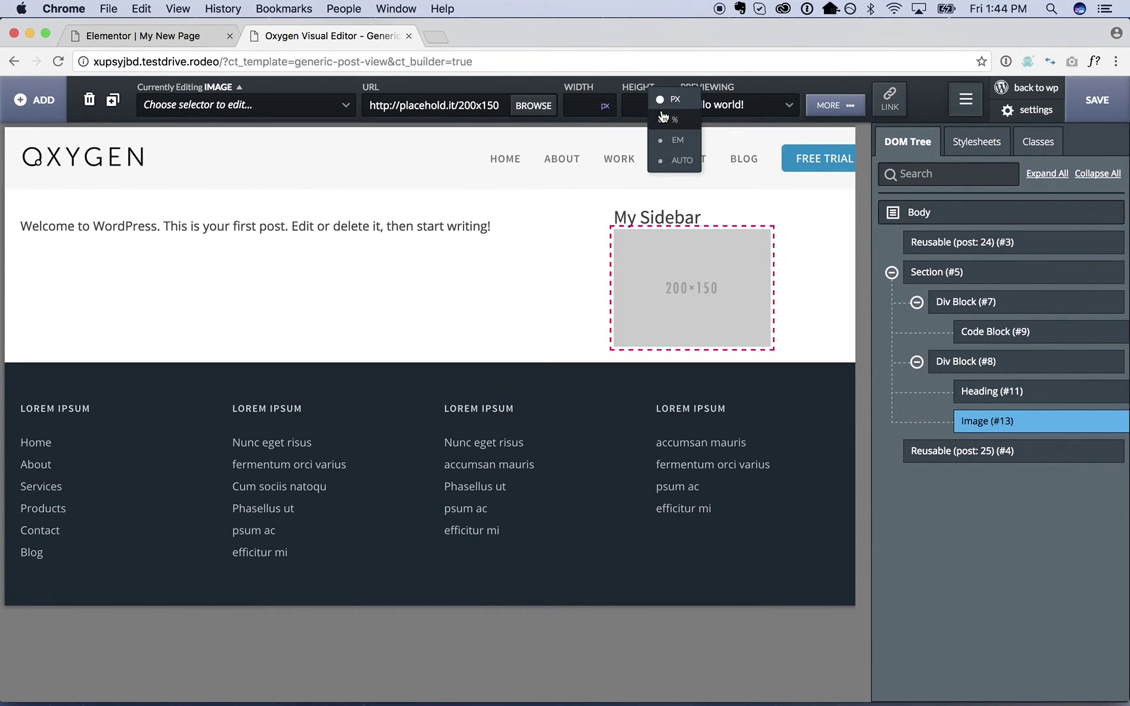
click(658, 119)
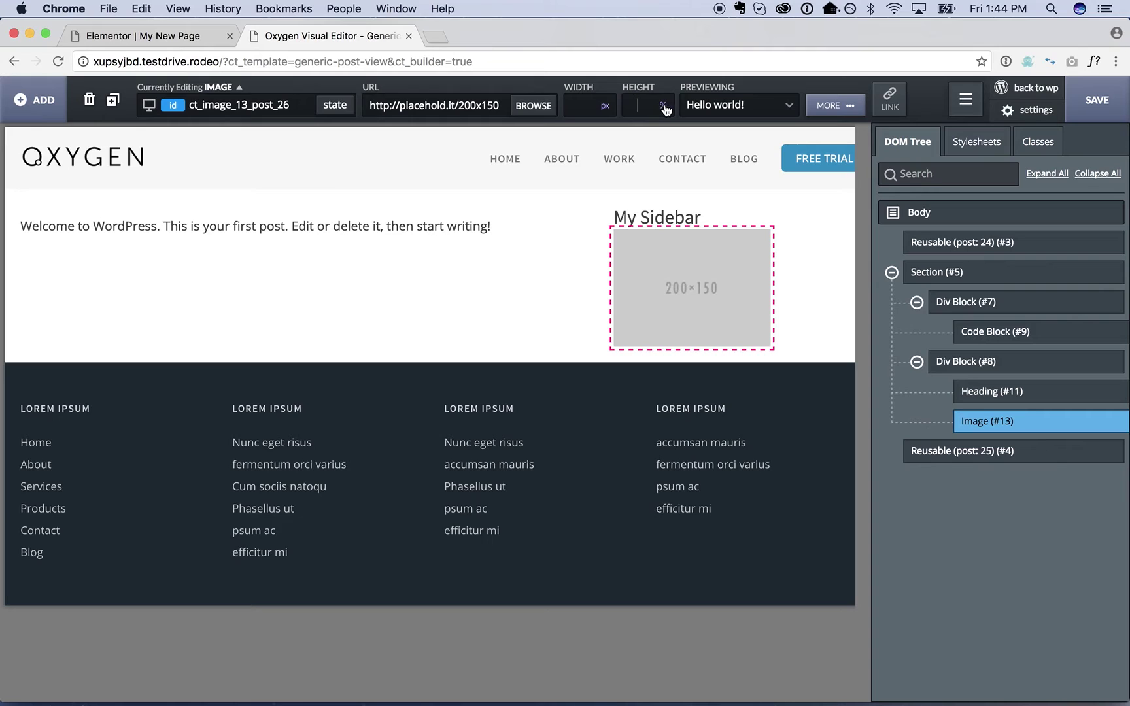
click(661, 108)
click(660, 97)
click(639, 107)
text(500)
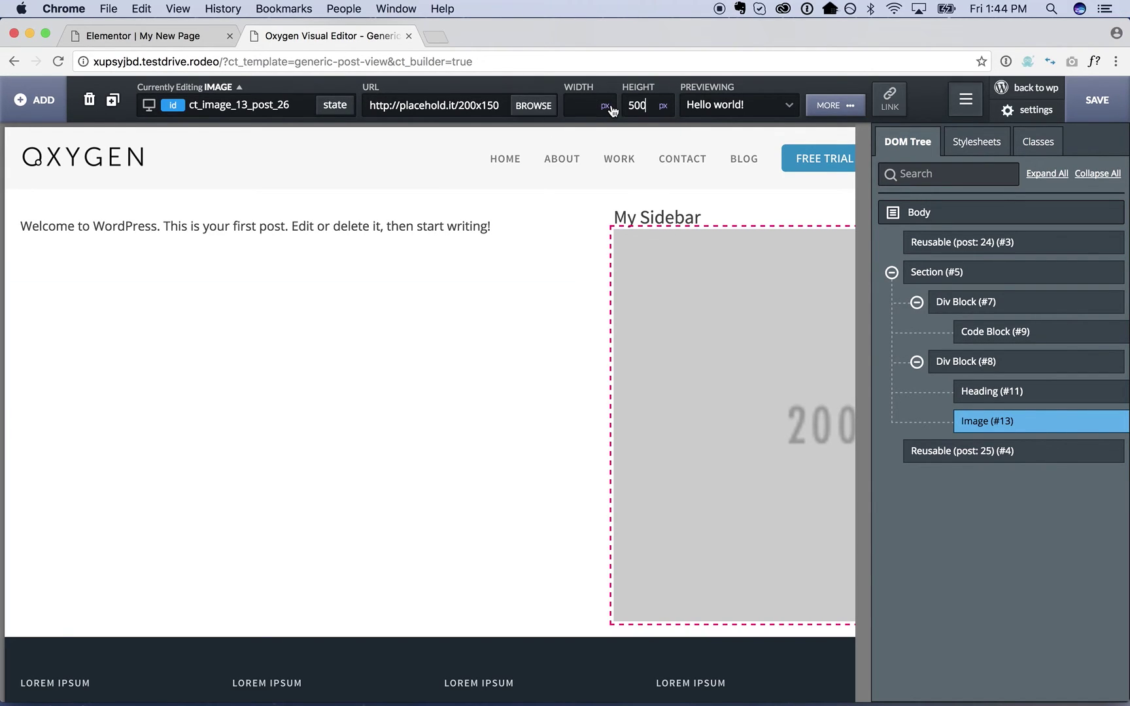
click(606, 108)
click(605, 119)
click(582, 107)
text(100)
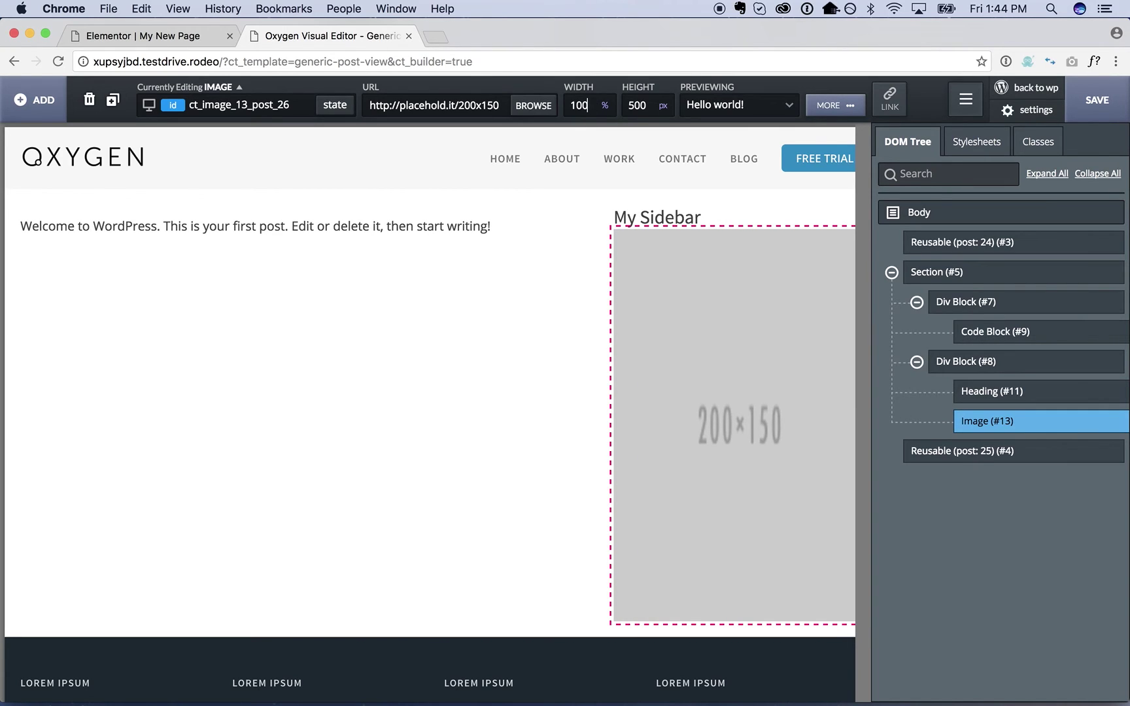
Step: Save the Generic Post View template and go back to WordPress admin
click(965, 98)
click(908, 223)
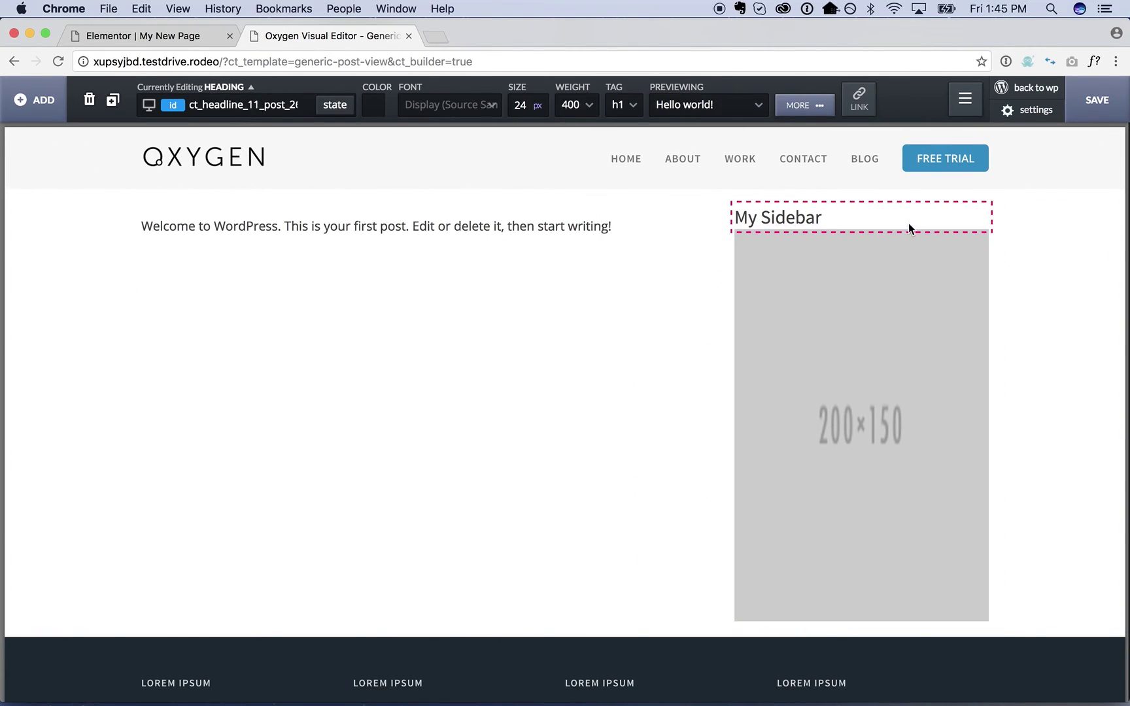
click(1011, 292)
click(1105, 108)
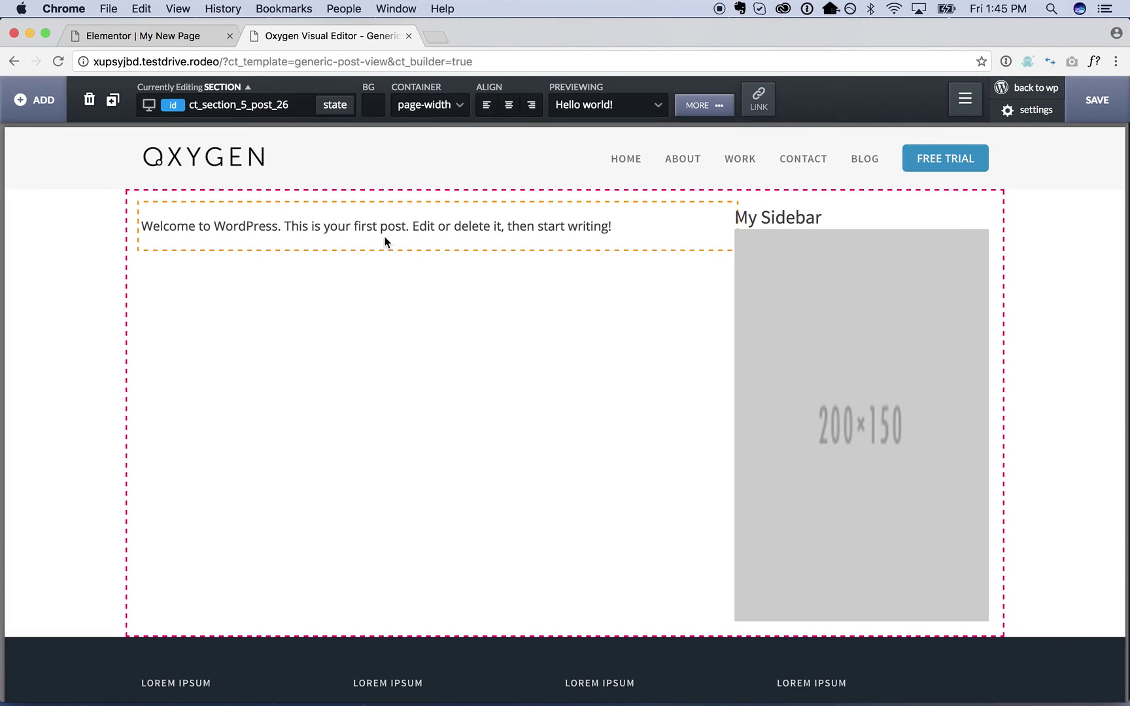
click(383, 235)
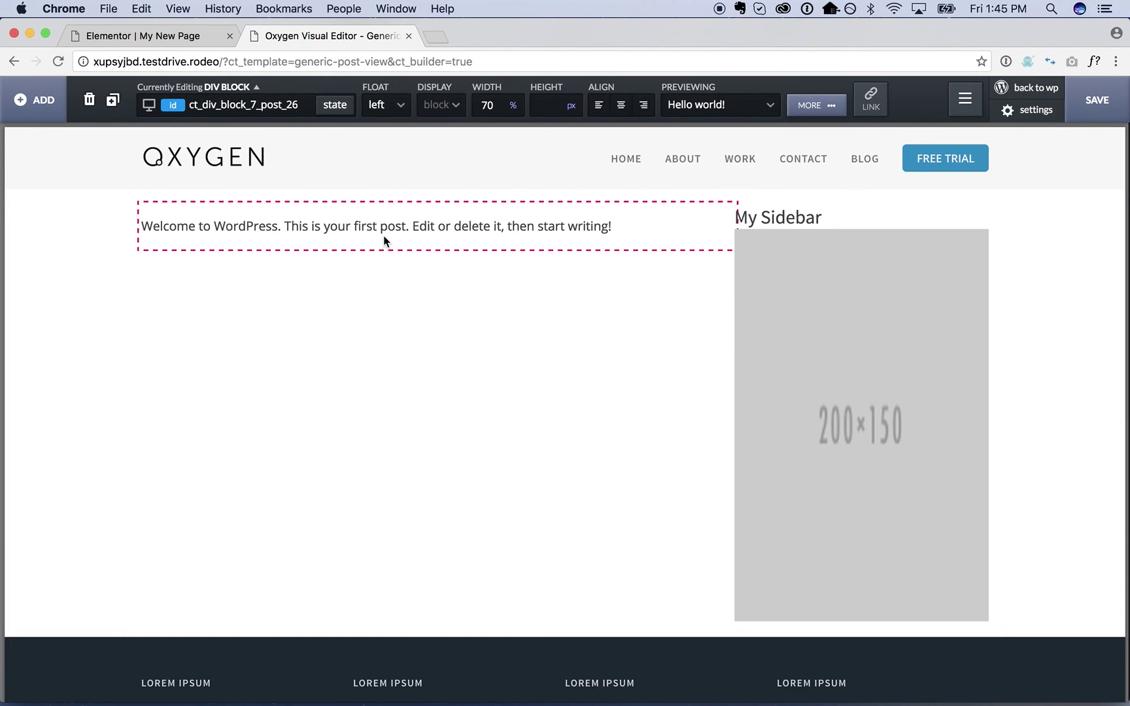
click(1043, 91)
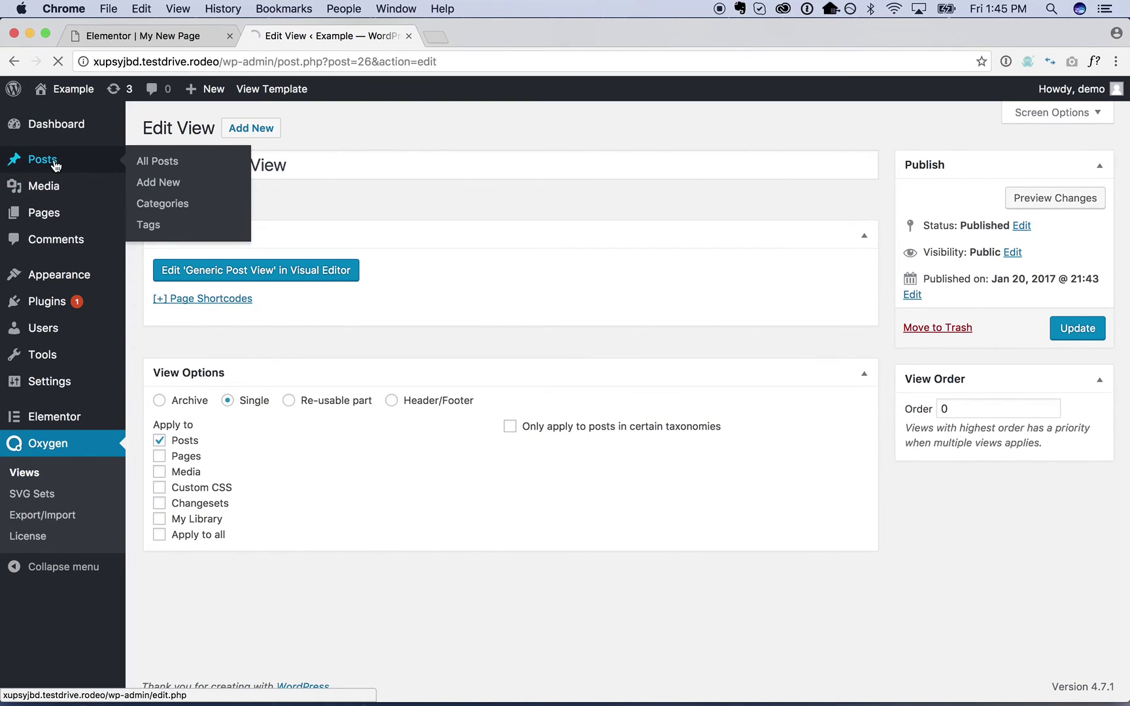
Step: Publish a new post titled 'My Elementor-Designed Post' and open it in Elementor
click(54, 164)
click(223, 128)
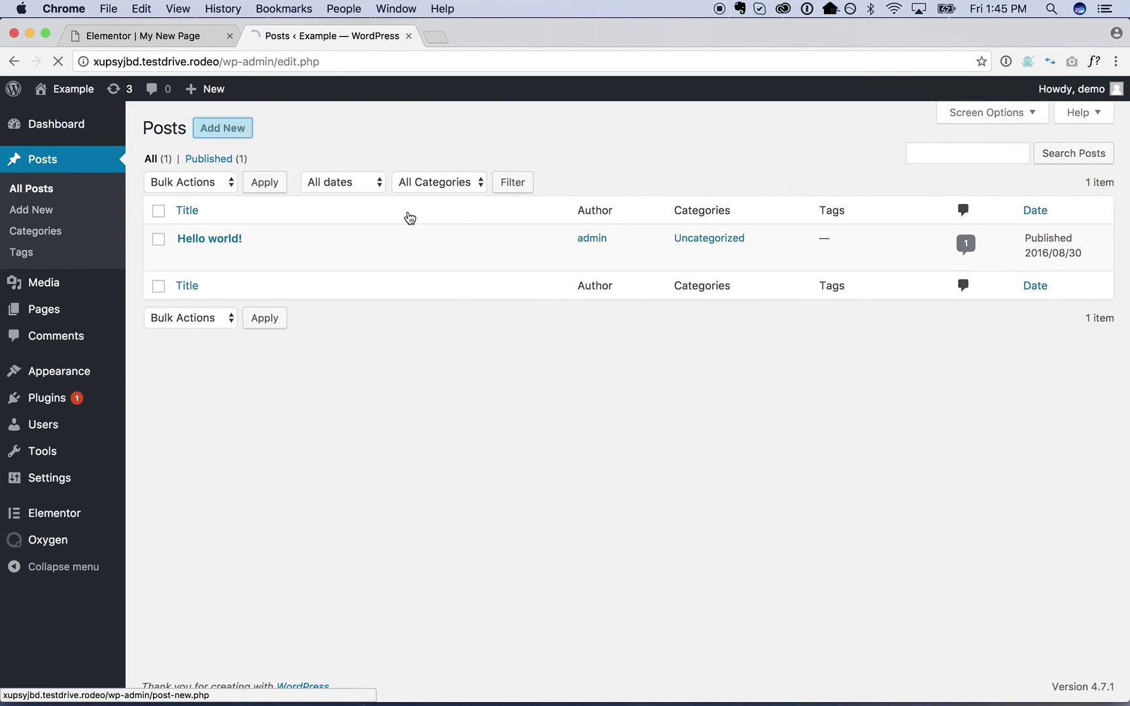
text(My Elementor )
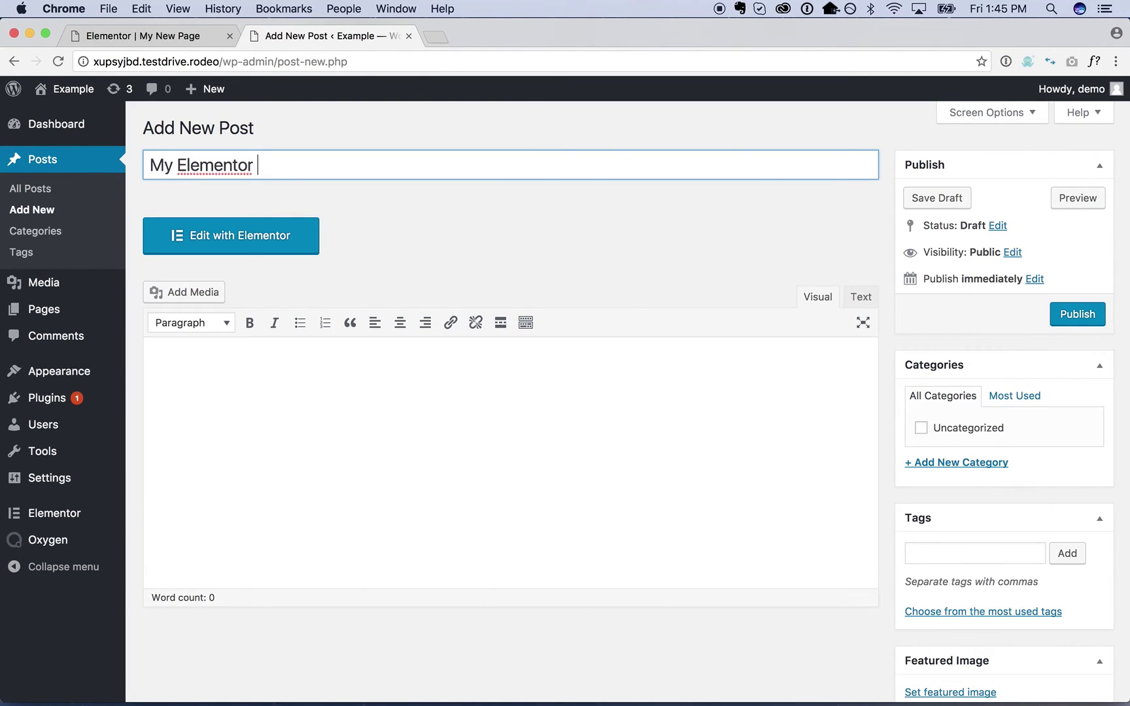
text(Designed Post)
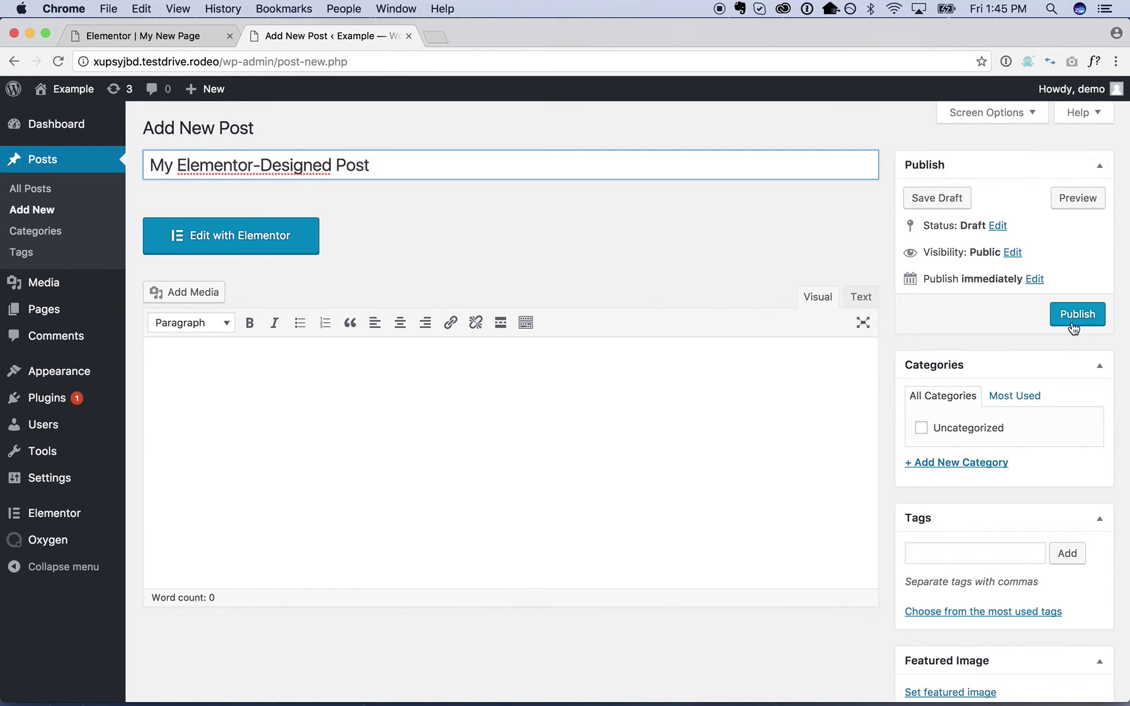
click(1072, 317)
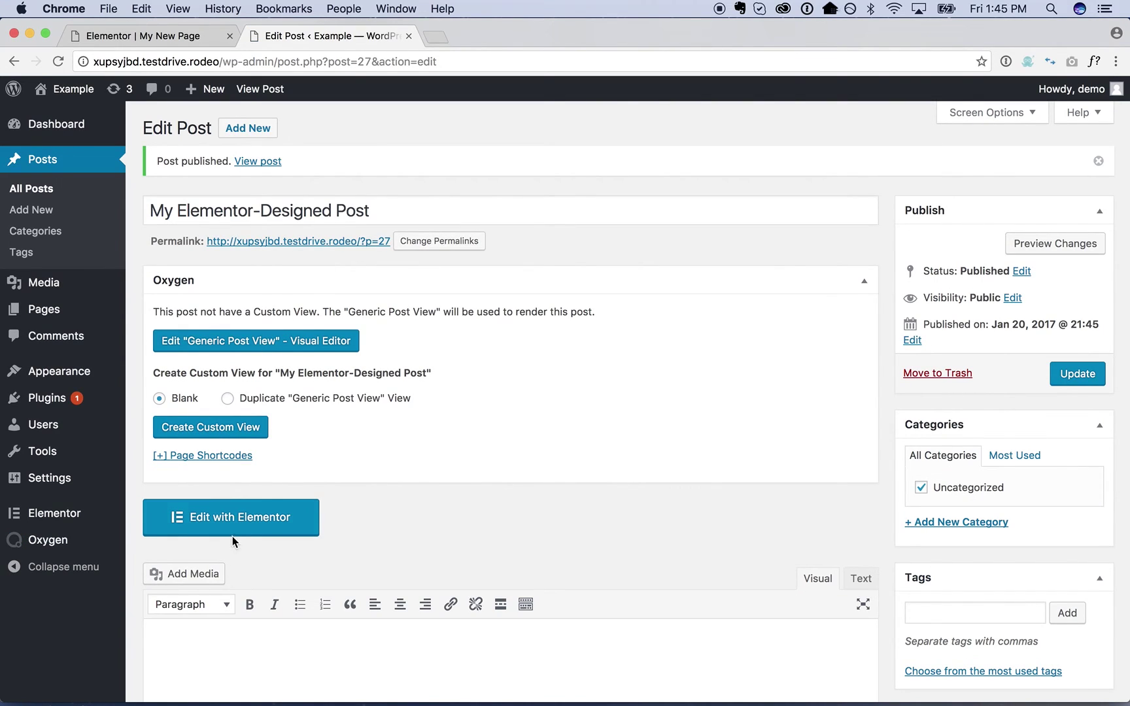
click(237, 519)
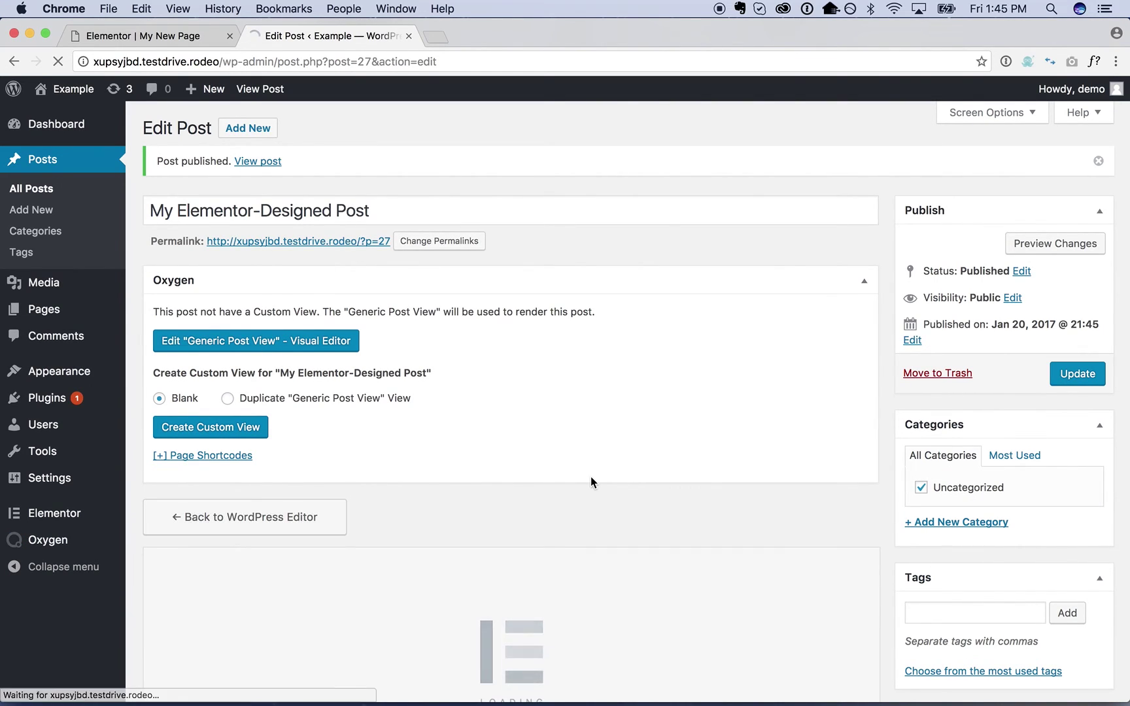
Step: Add a heading widget reading 'Hello! Inner content, with Elementor.'
scroll(591, 479, down, 3)
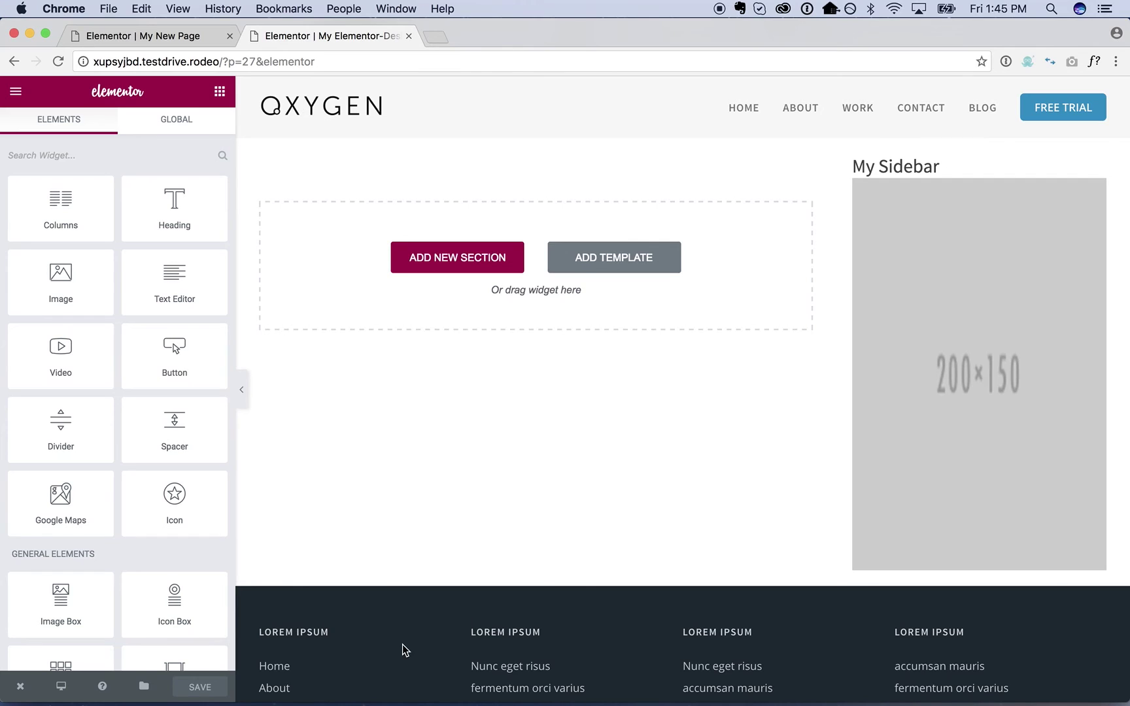
scroll(550, 609, down, 3)
scroll(597, 570, up, 3)
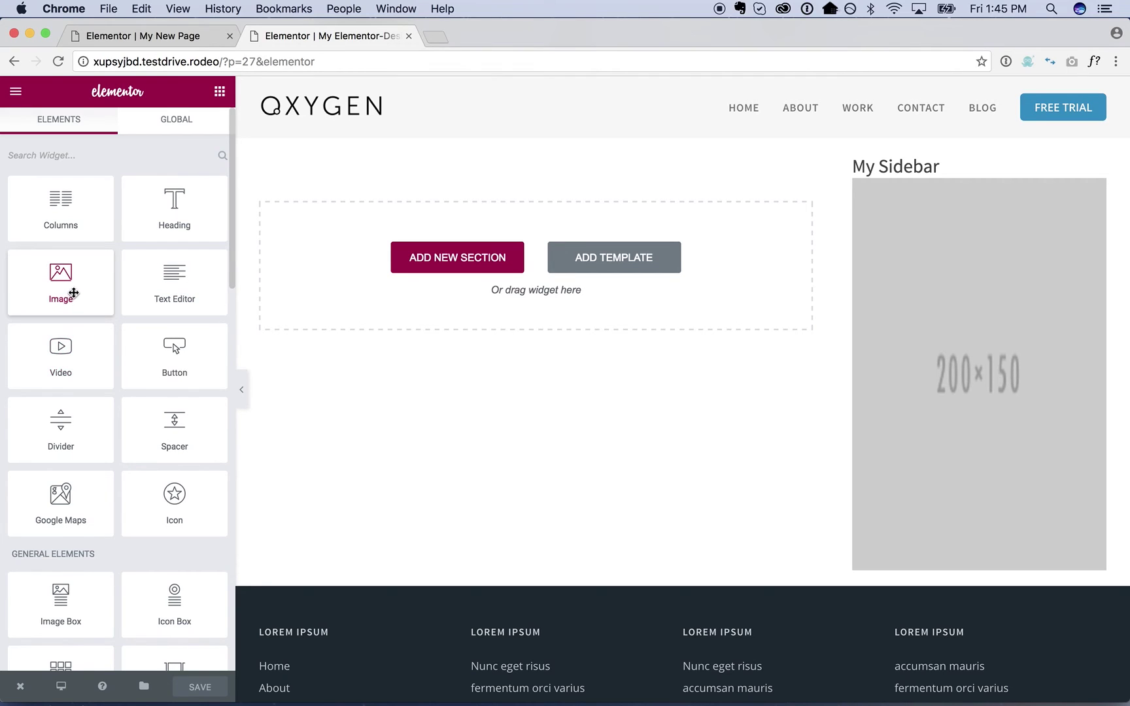
drag(175, 208, 497, 266)
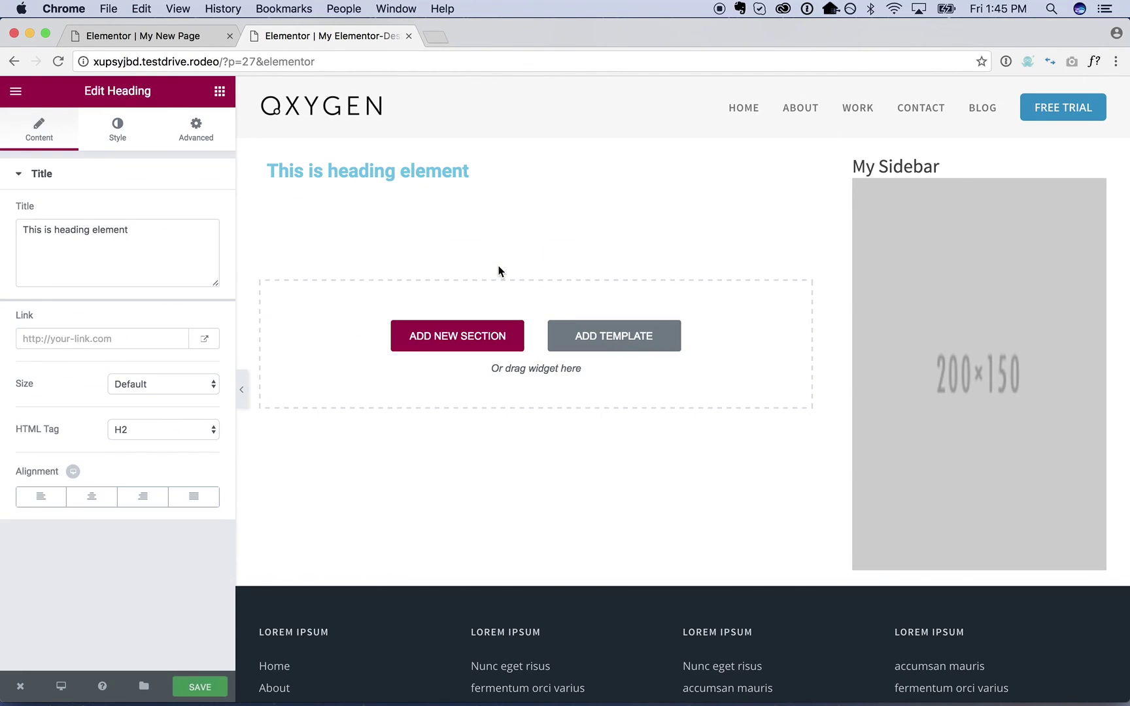
triple_click(131, 240)
text(Hello! Inn)
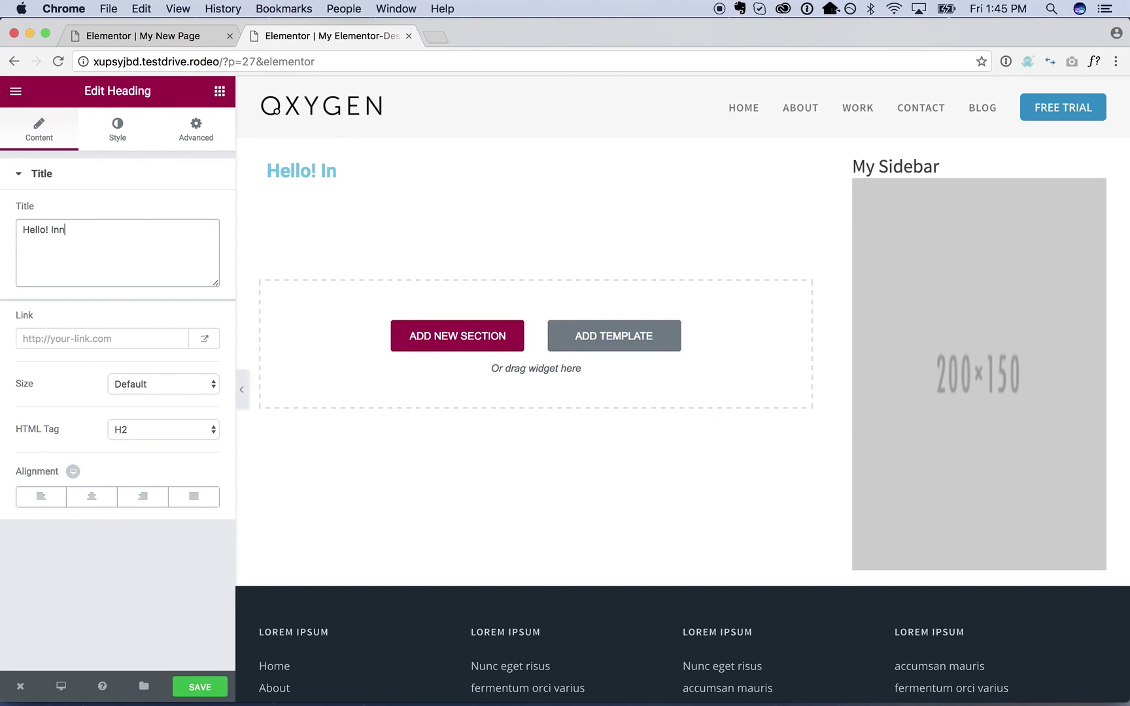
text(er content, with Elem)
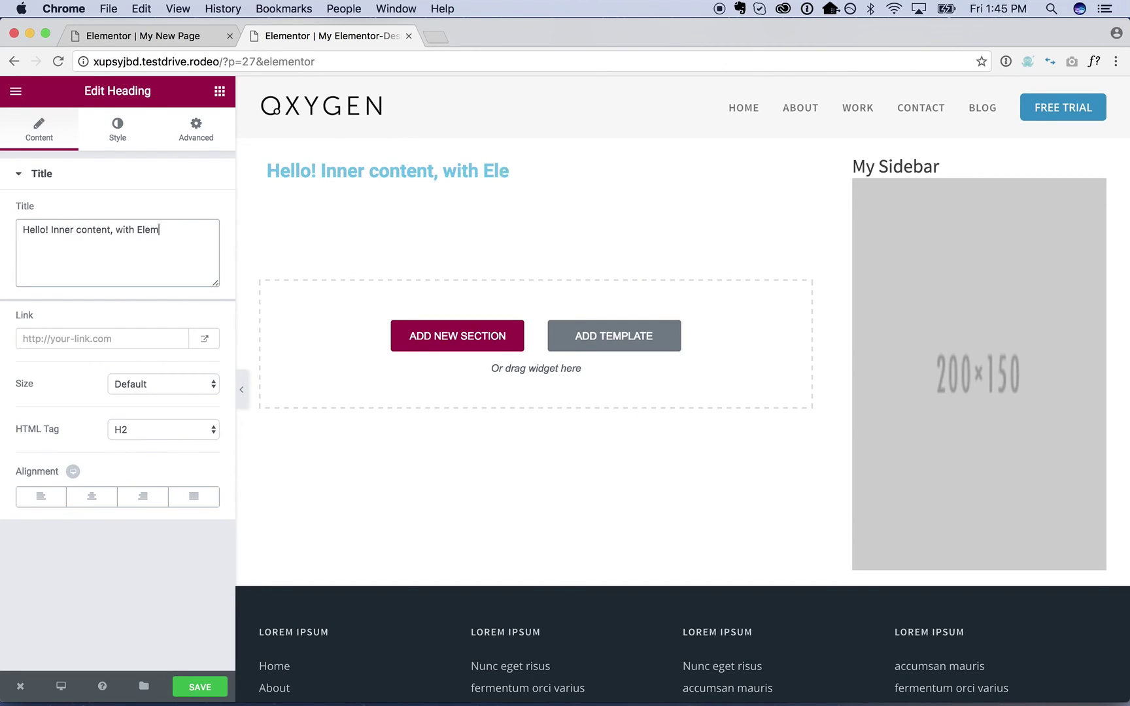
text(entor.)
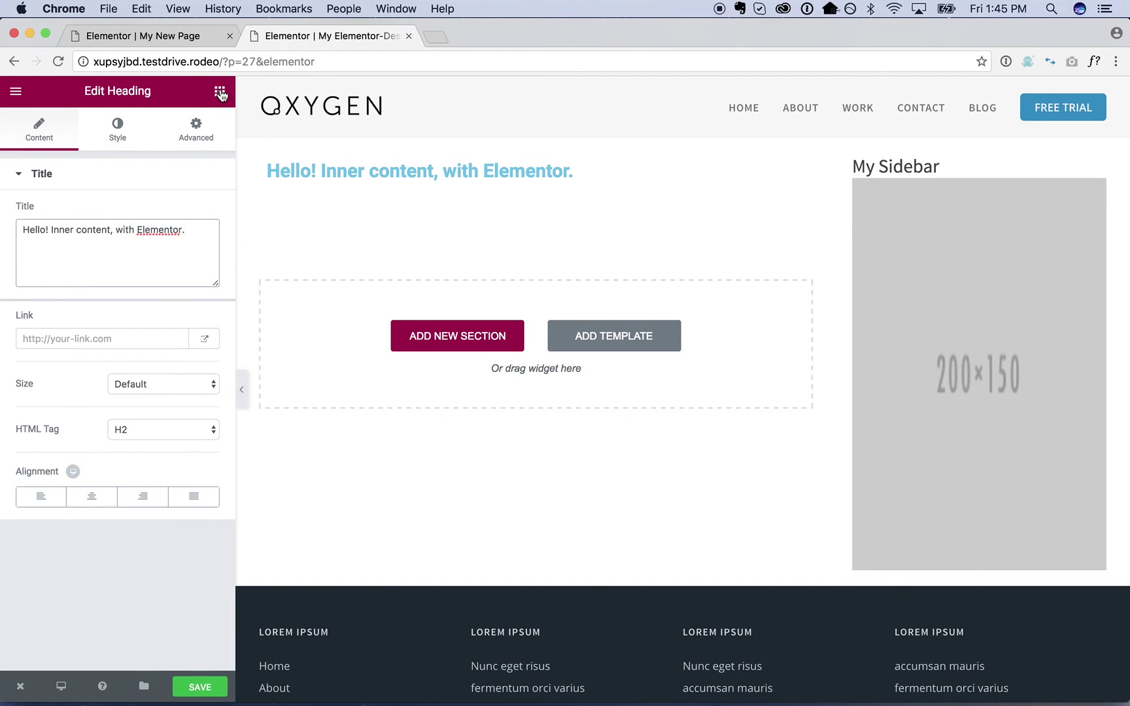
Step: Add an image widget, then a button widget between the heading and image
click(220, 93)
drag(42, 281, 376, 174)
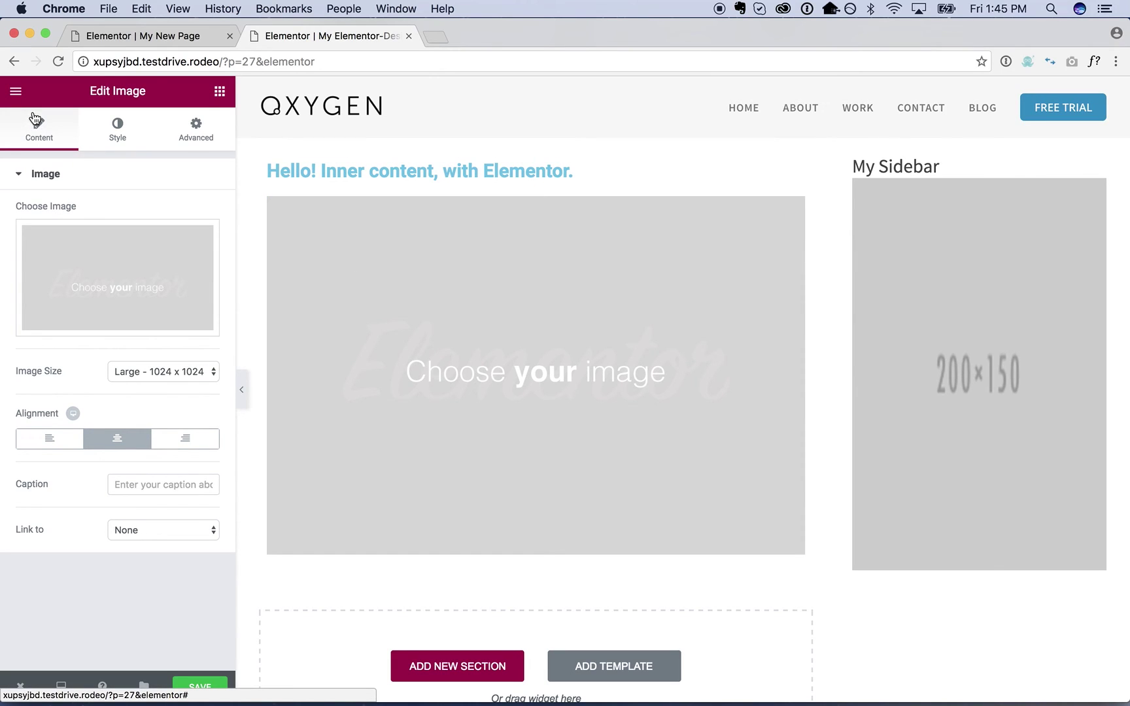
click(219, 95)
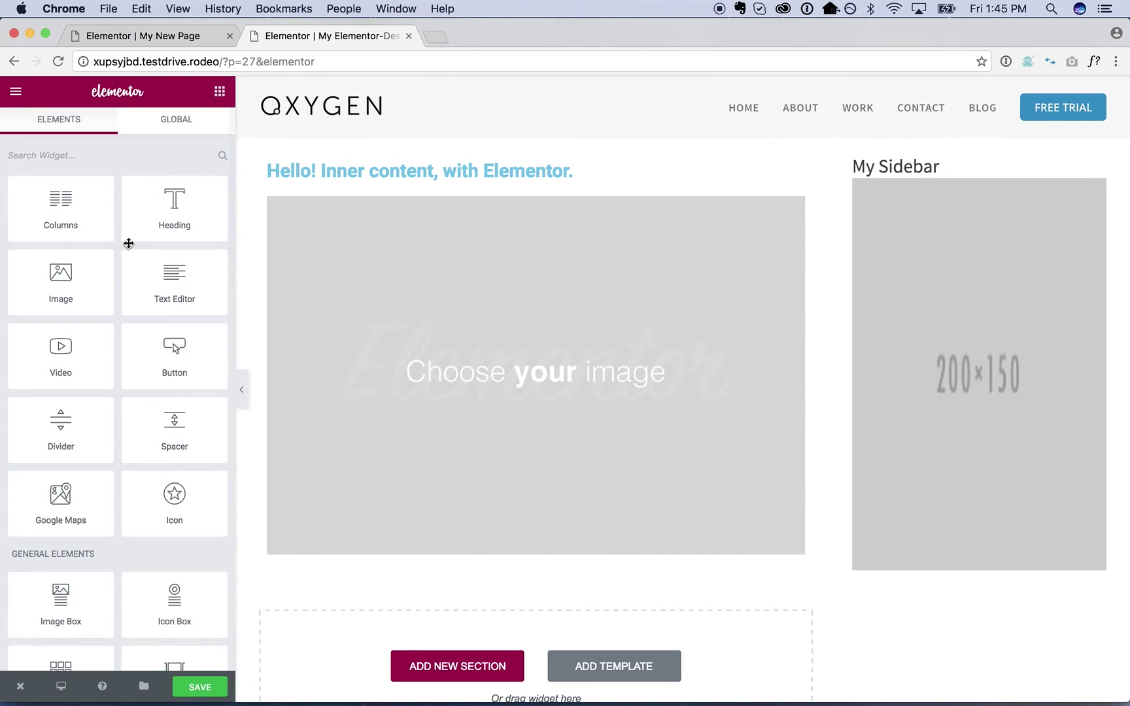
scroll(91, 405, down, 2)
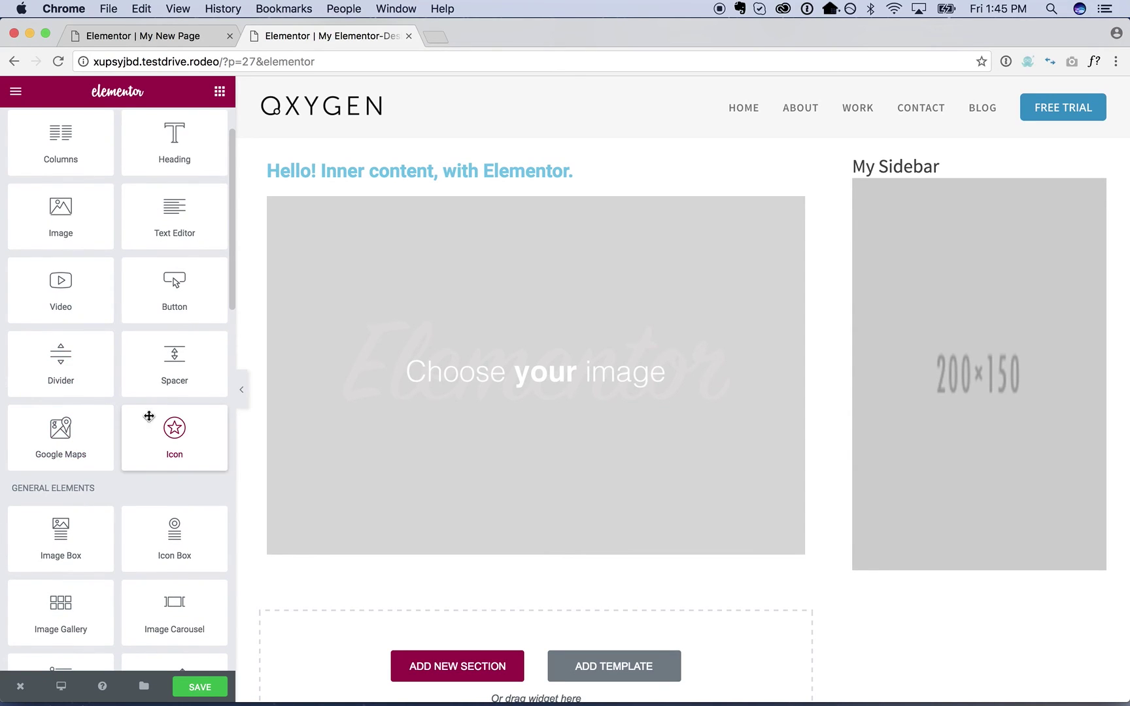
drag(155, 302, 386, 232)
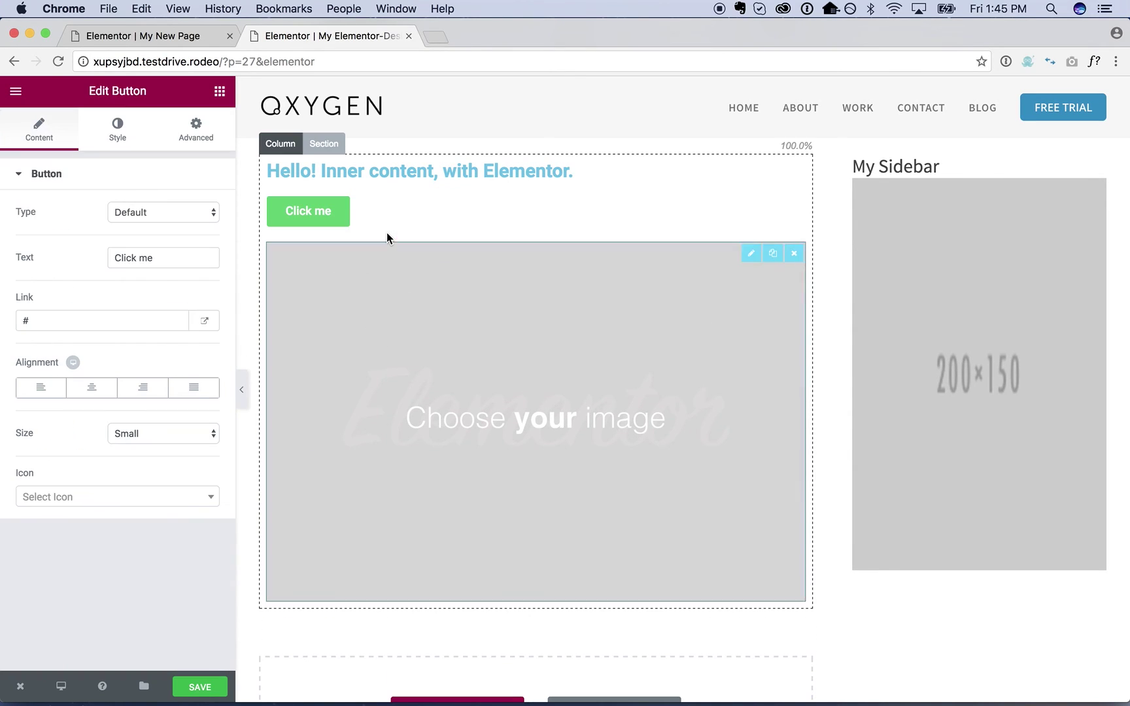
triple_click(180, 257)
text(Leqr)
key(BackSpace)
key(BackSpace)
text(arn More)
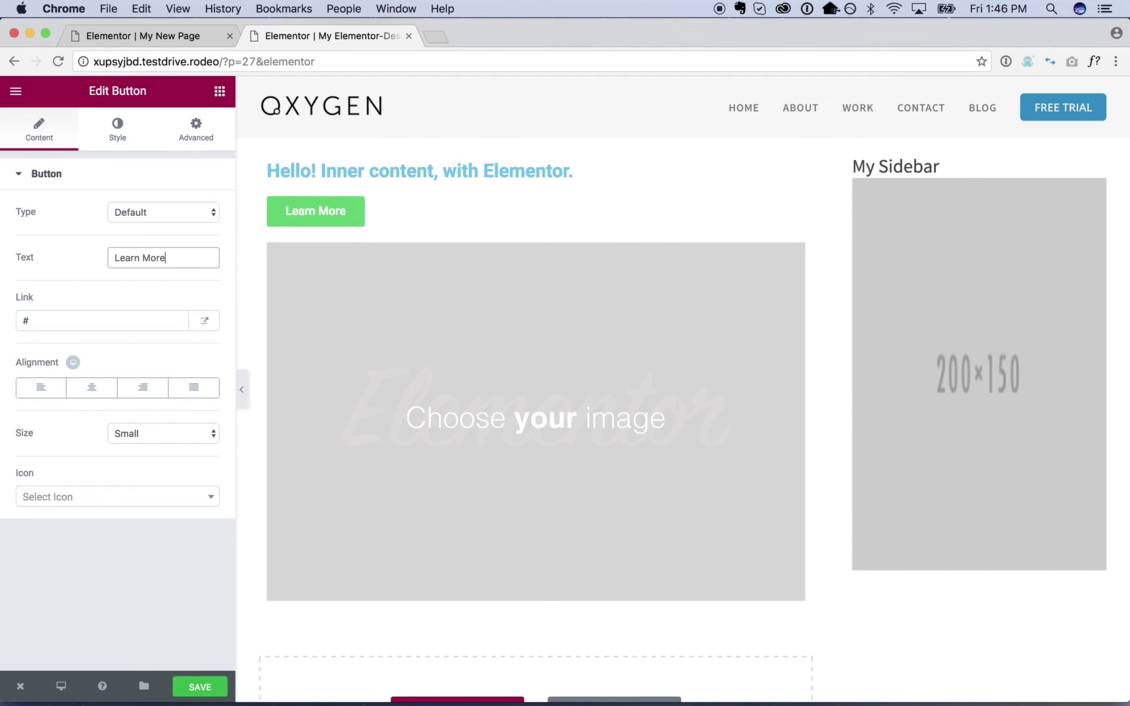
click(131, 320)
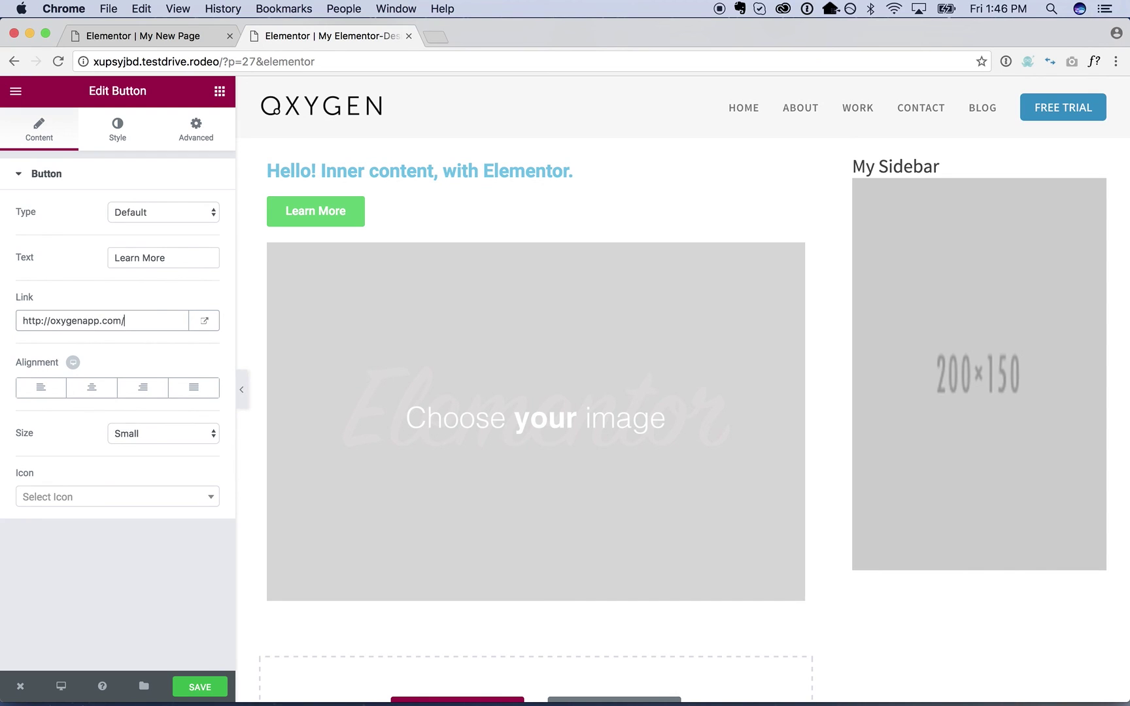
click(193, 685)
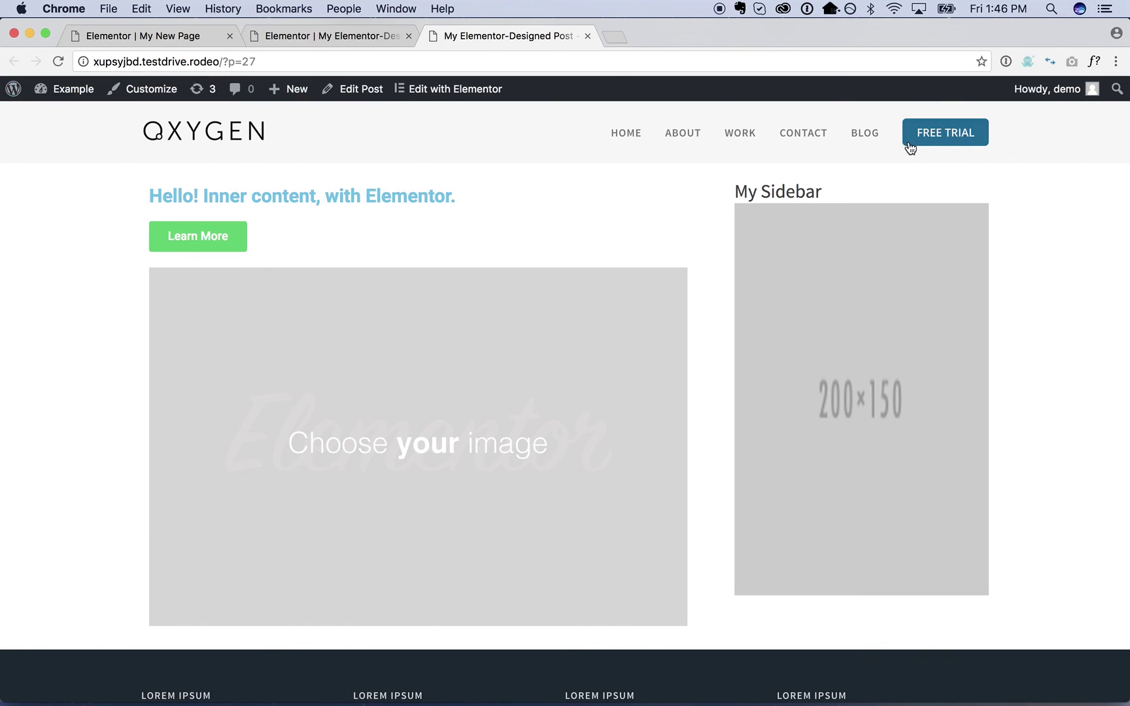
Step: Scroll through the front-end post to review the Elementor content within the Oxygen template
scroll(989, 350, down, 4)
scroll(989, 350, up, 4)
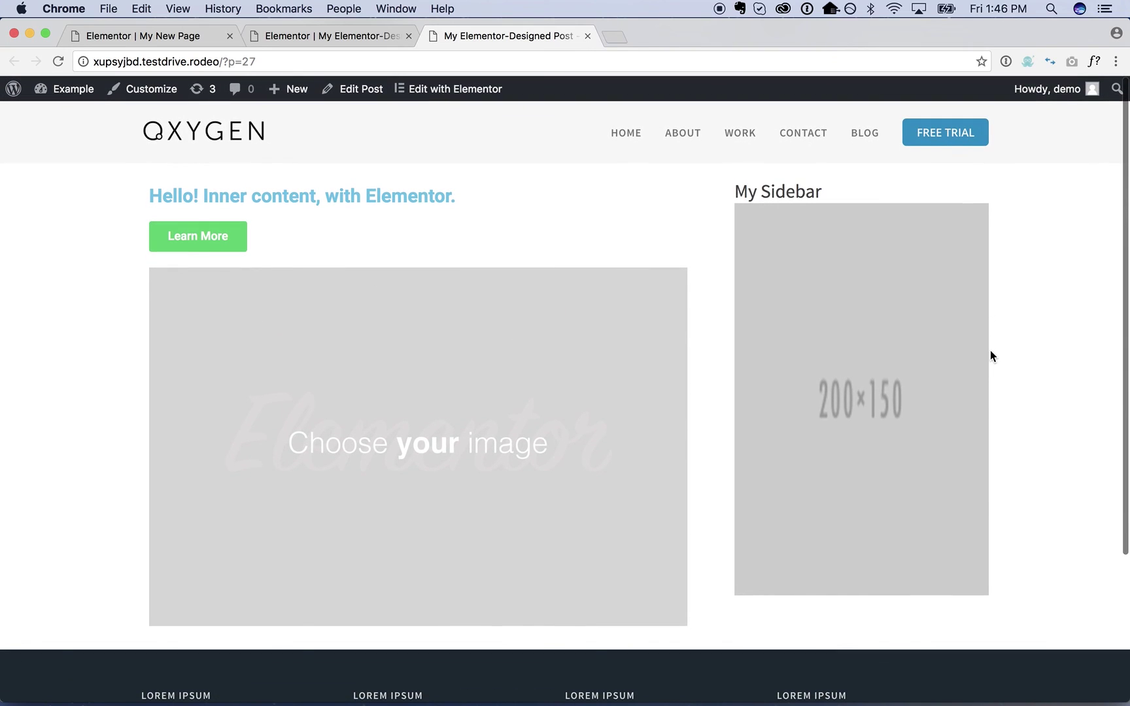